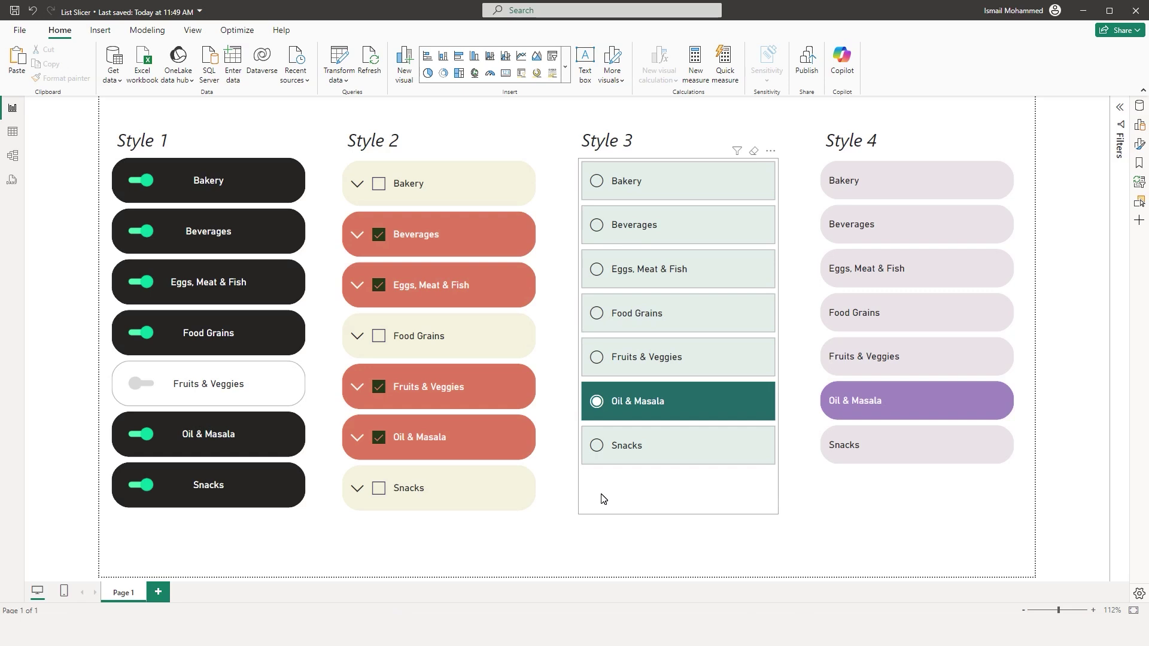
Switch Fruits & Veggies on and Bakery off in the Style 1 slicer, leaving the slicer deselected.
{"action": "left_click", "coordinate": [209, 384]}
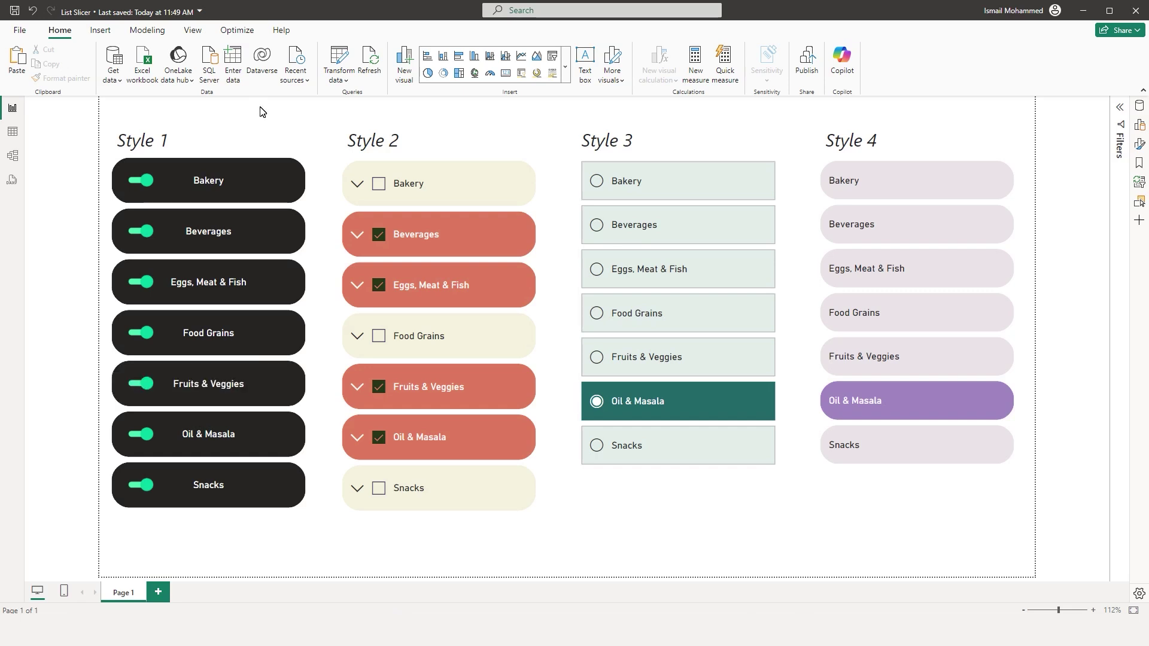
{"action": "left_click", "coordinate": [232, 191]}
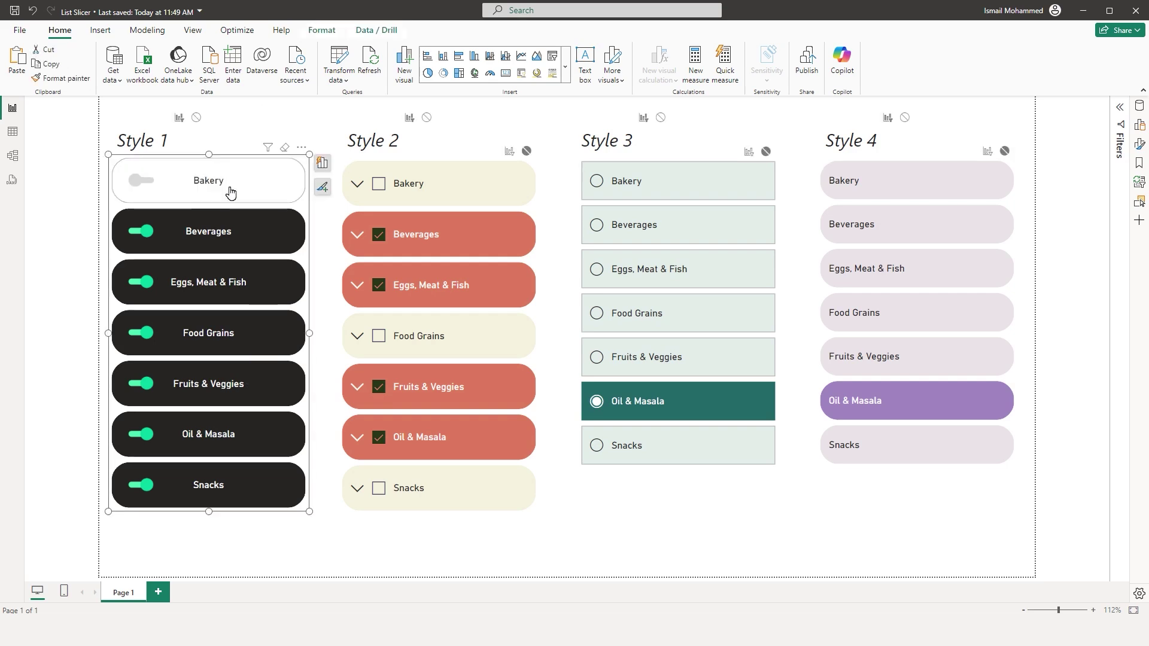
{"action": "left_click", "coordinate": [563, 267]}
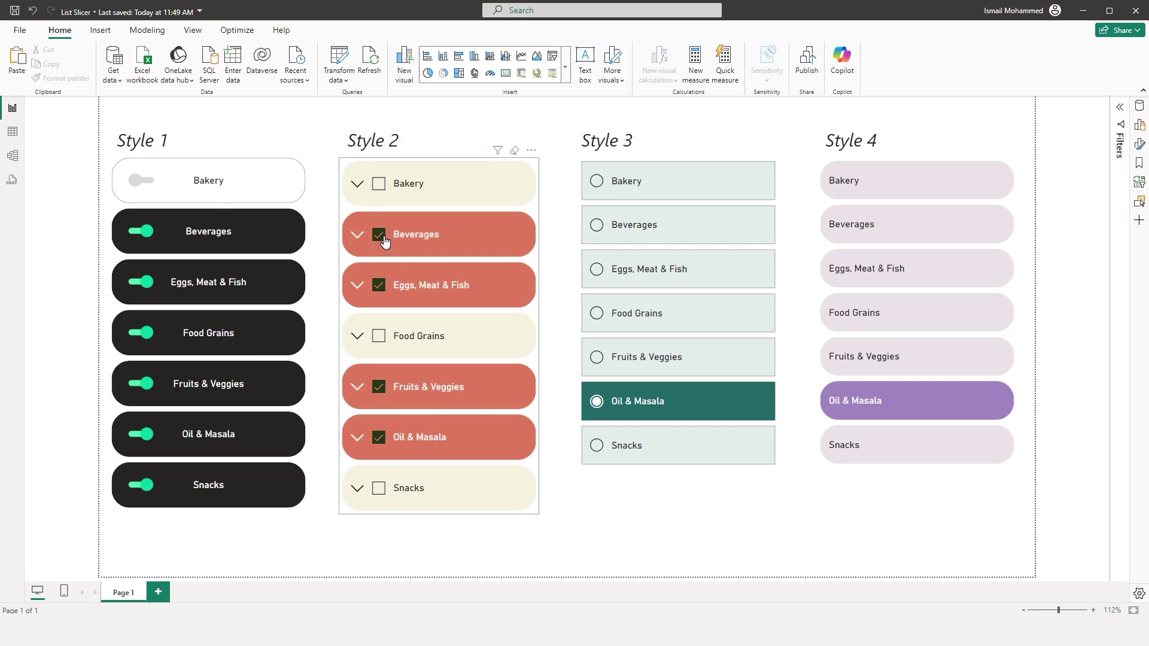
Expand and collapse Beverages in the Style 2 slicer, and select Bakery in the Style 3 slicer.
{"action": "left_click", "coordinate": [359, 239]}
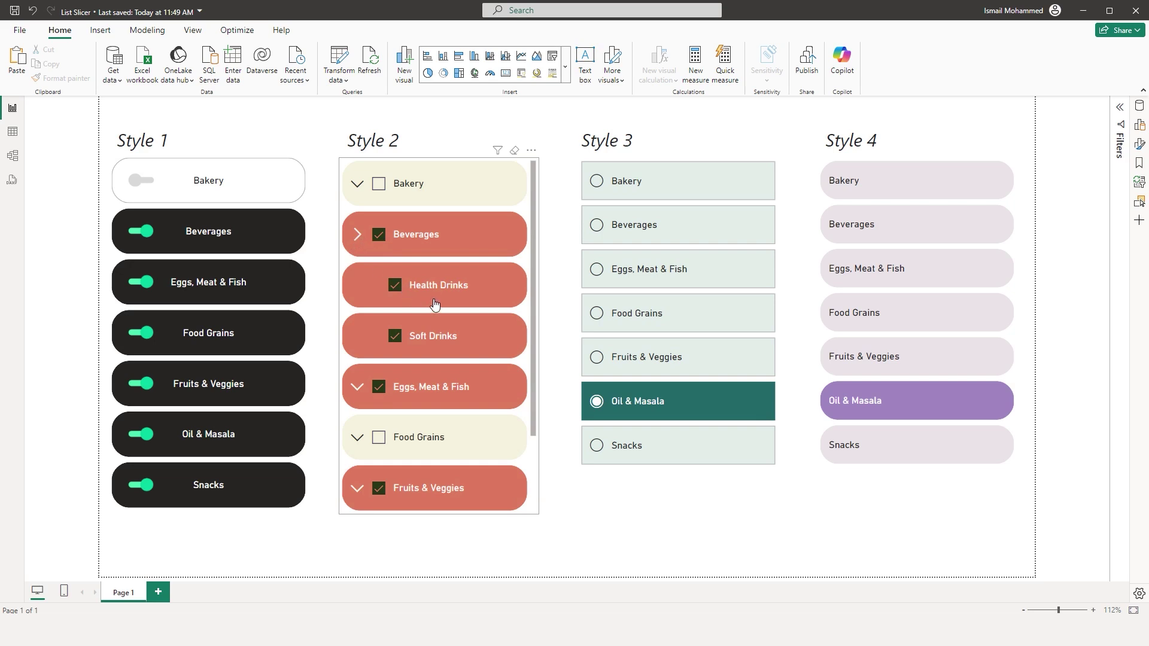
{"action": "left_click", "coordinate": [358, 235]}
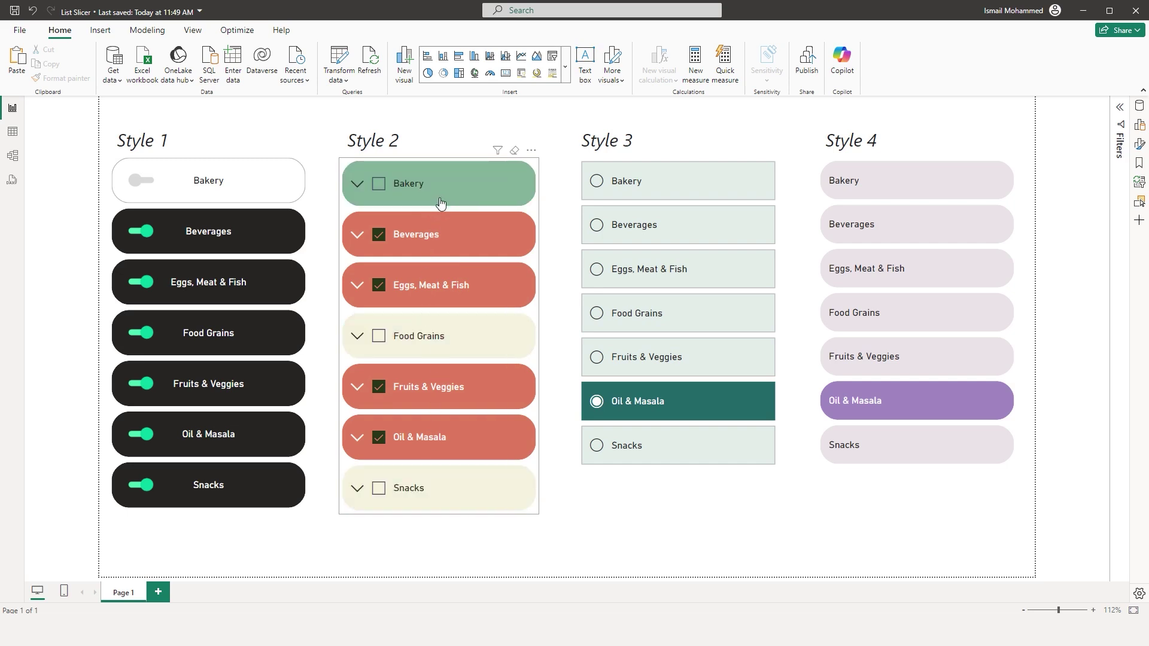
{"action": "left_click", "coordinate": [598, 181]}
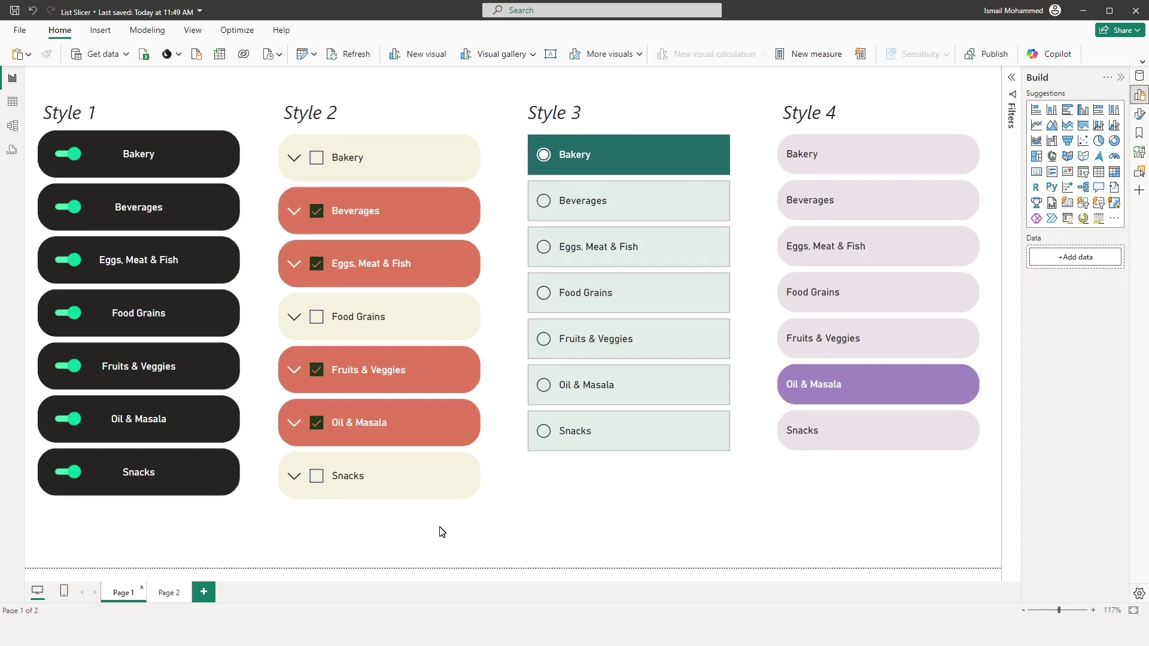
Check the List slicer visual setting among the preview features in the program options, and leave without changes.
{"action": "left_click", "coordinate": [19, 33]}
{"action": "left_click", "coordinate": [53, 590]}
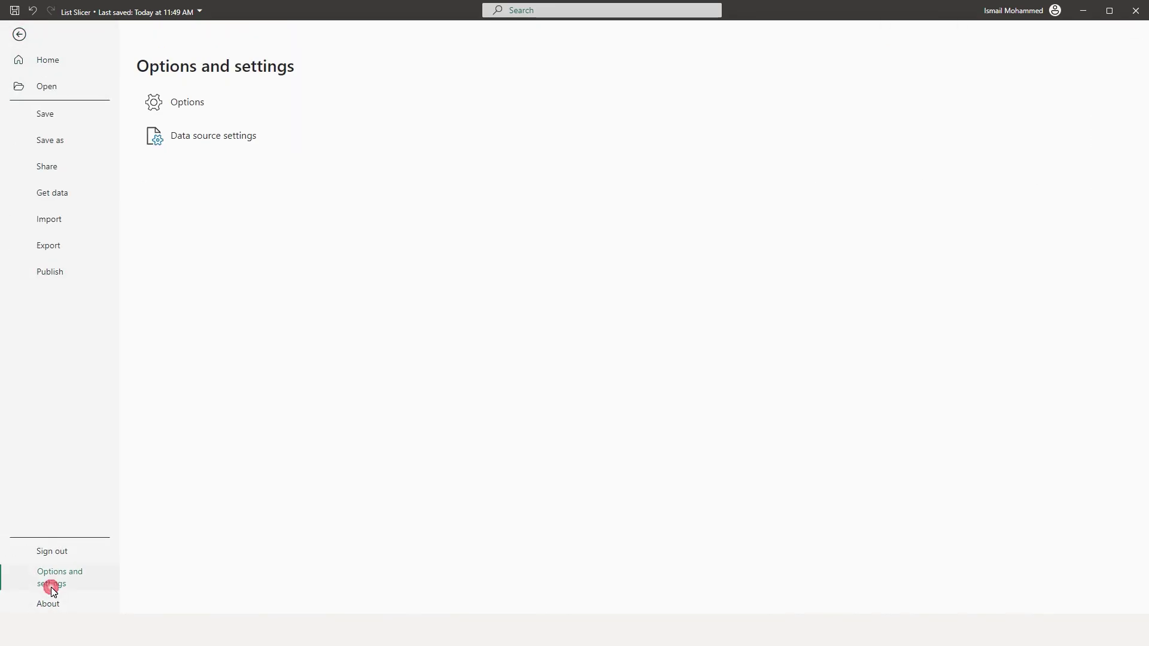
{"action": "left_click", "coordinate": [193, 116]}
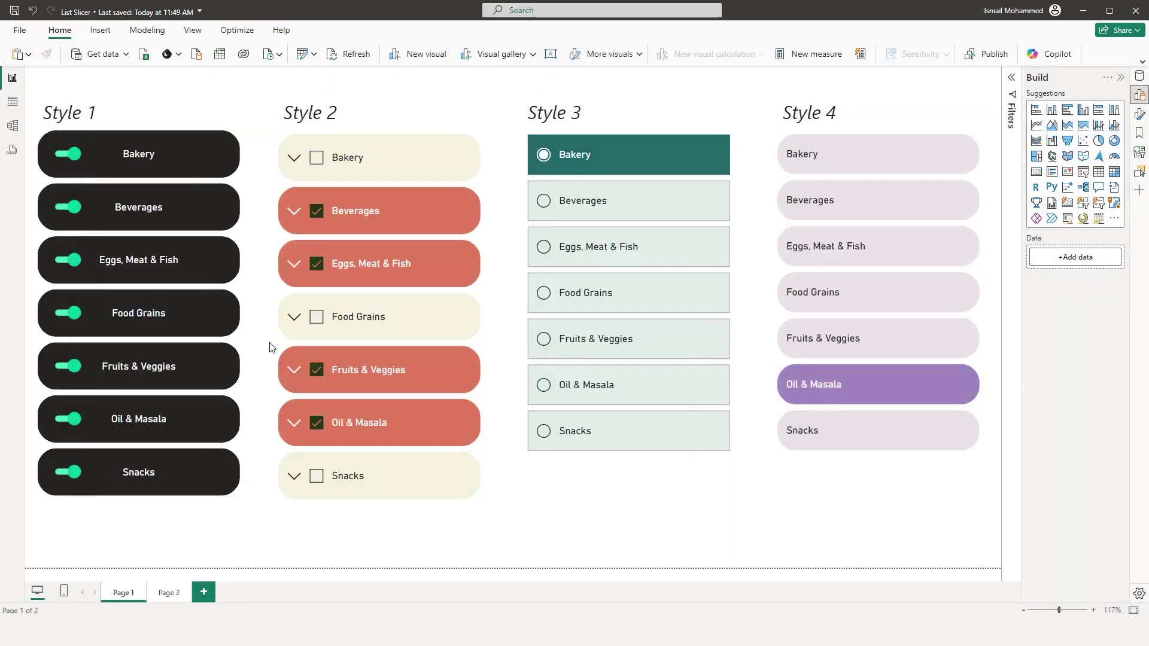
{"action": "left_click", "coordinate": [336, 314]}
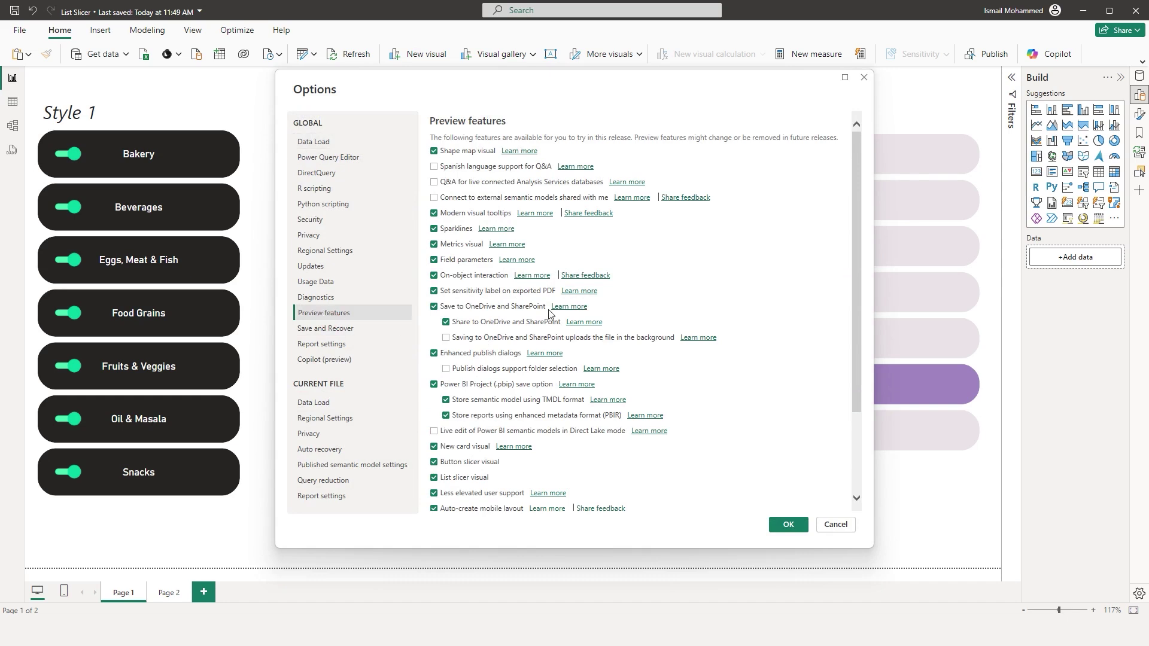
{"action": "scroll", "coordinate": [450, 371], "scroll_direction": "down", "scroll_amount": 3}
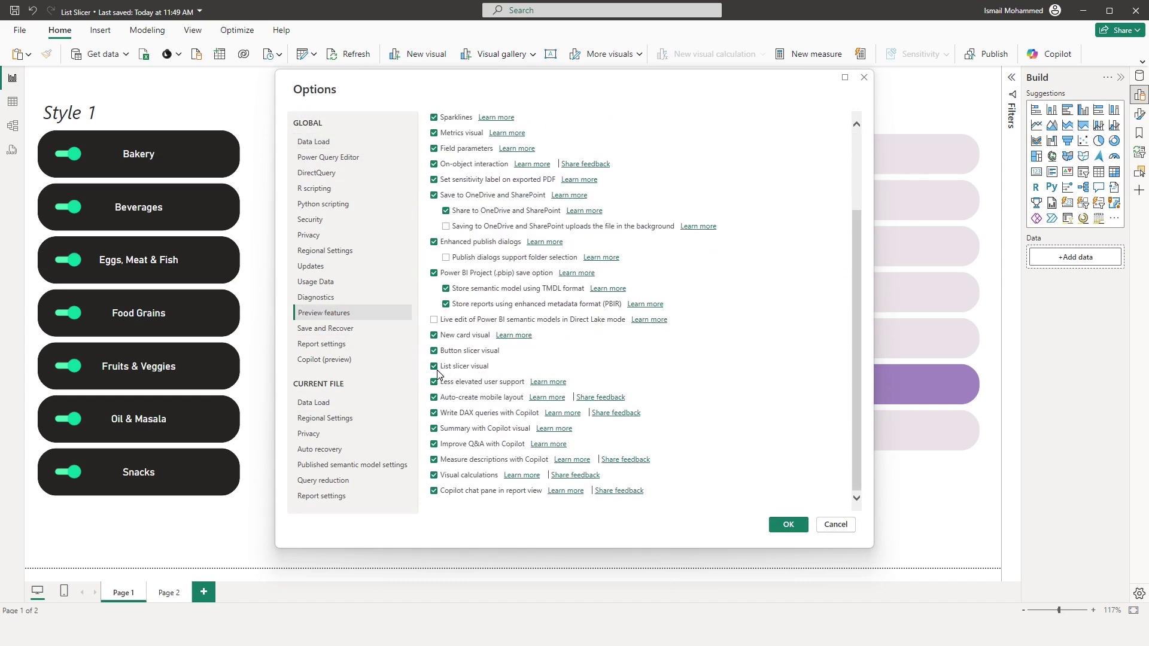
{"action": "left_click", "coordinate": [832, 526]}
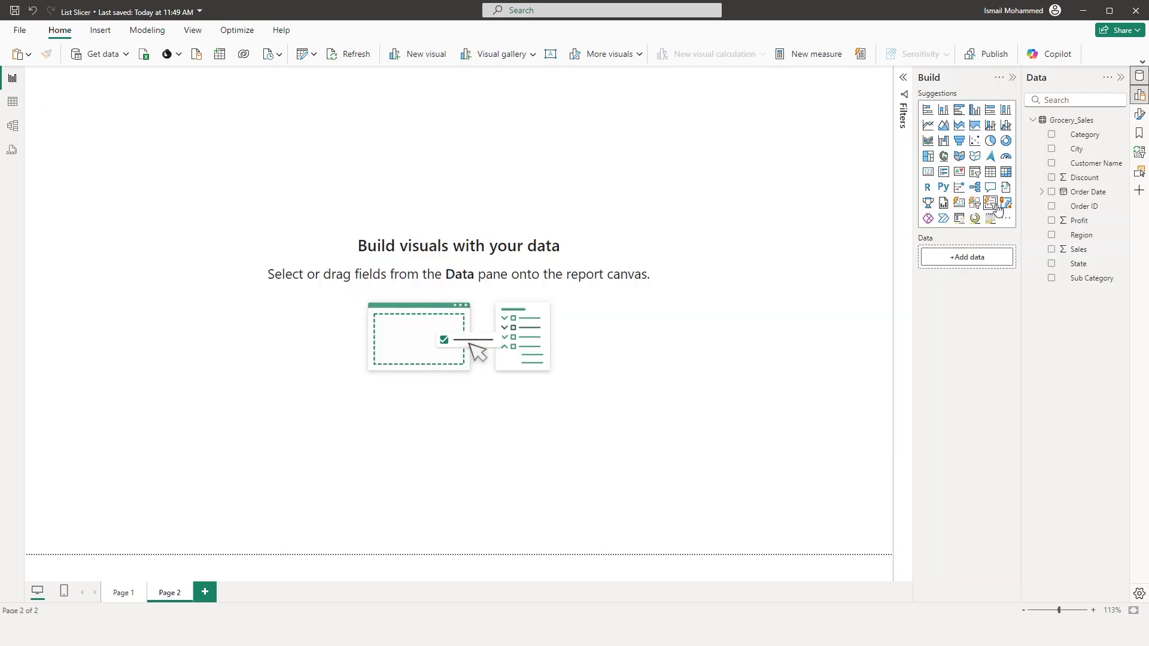
Add a list slicer for the Category field on Page 2, enlarged and placed near the middle of the page.
{"action": "left_click", "coordinate": [990, 204]}
{"action": "left_click_drag", "start_coordinate": [1115, 140], "coordinate": [960, 258]}
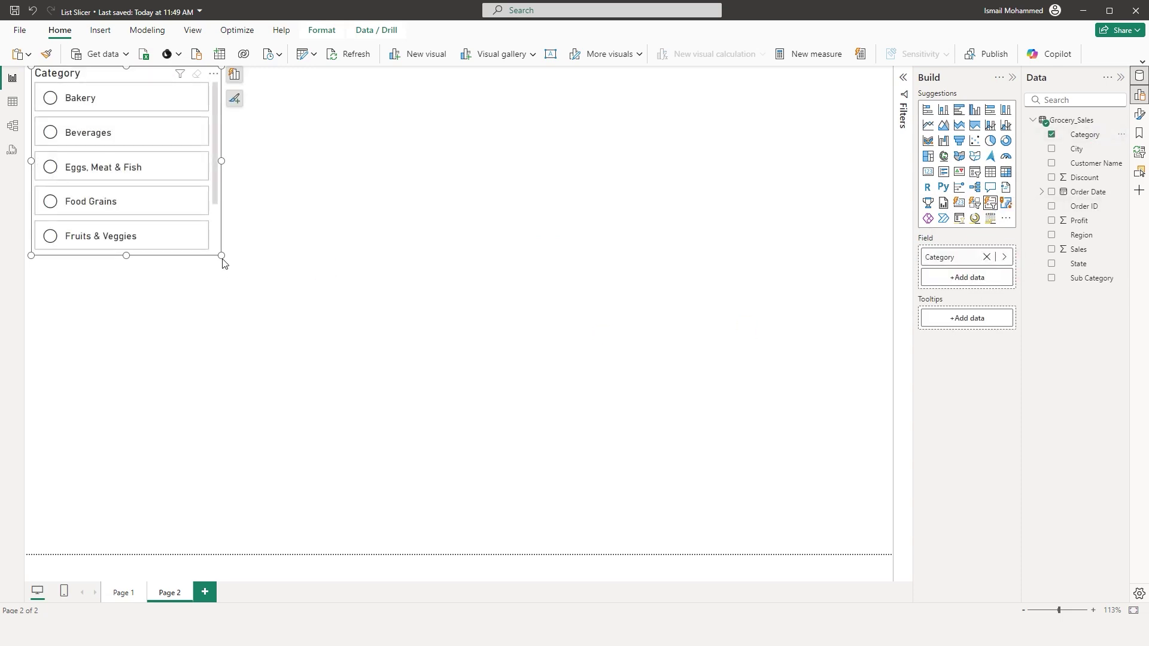
{"action": "left_click_drag", "start_coordinate": [222, 262], "coordinate": [274, 326]}
{"action": "scroll", "coordinate": [265, 290], "scroll_direction": "down", "scroll_amount": 3}
{"action": "left_click_drag", "start_coordinate": [266, 76], "coordinate": [532, 149]}
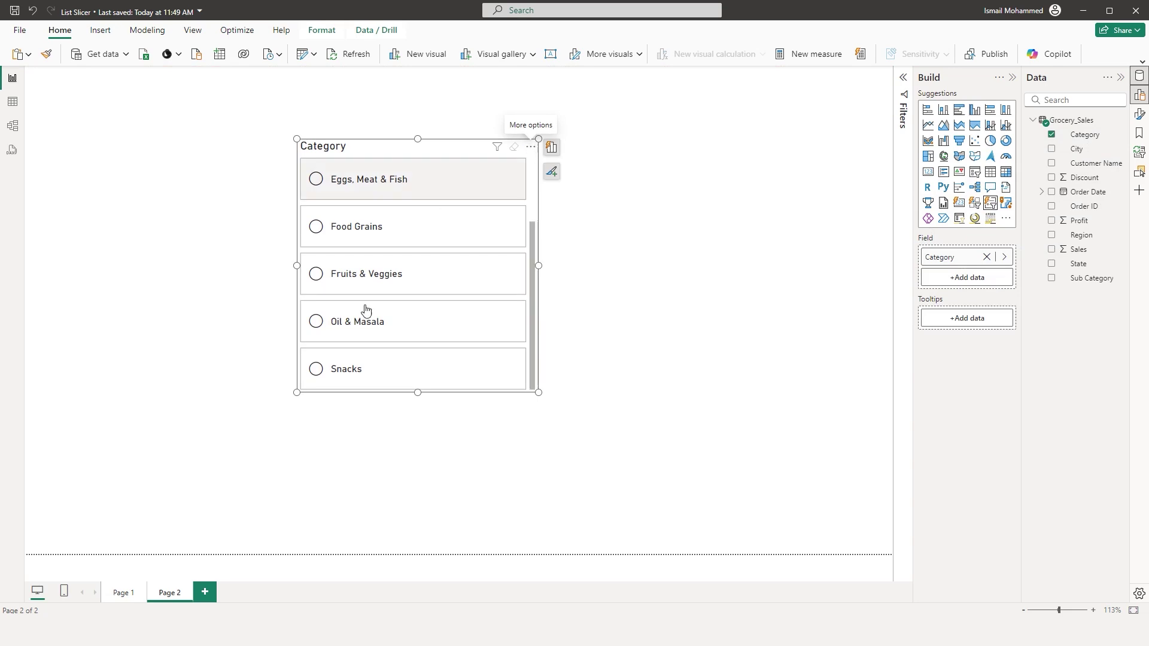
Review the styled slicers on Page 1 and return to the Category slicer on Page 2.
{"action": "left_click", "coordinate": [123, 592]}
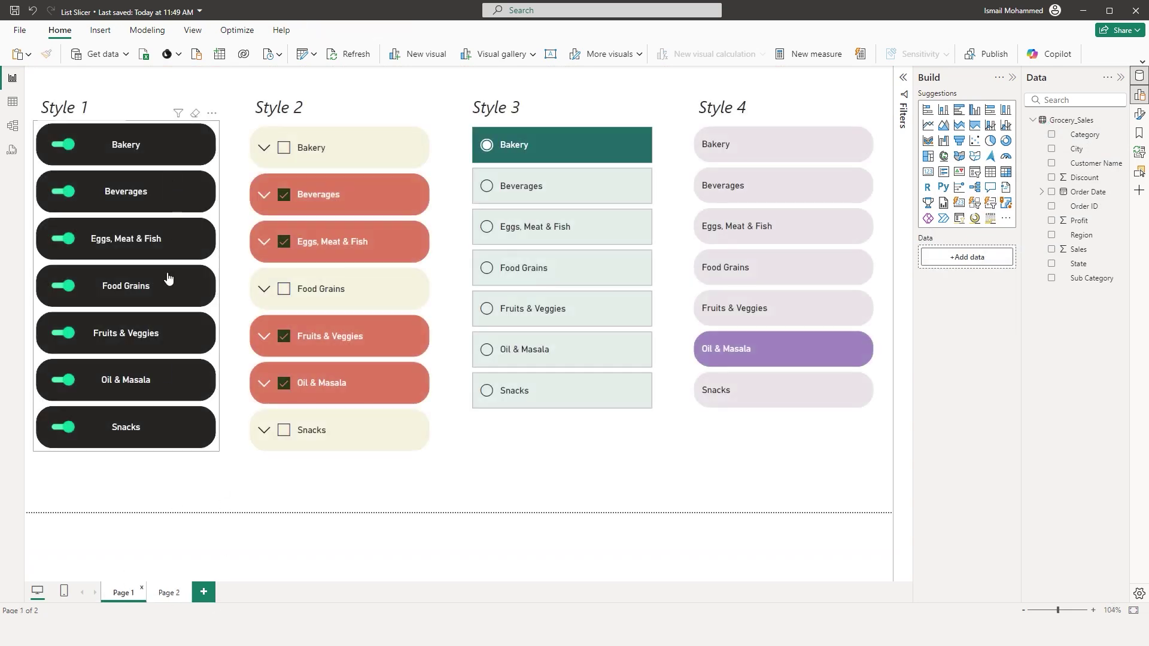
{"action": "left_click", "coordinate": [170, 593]}
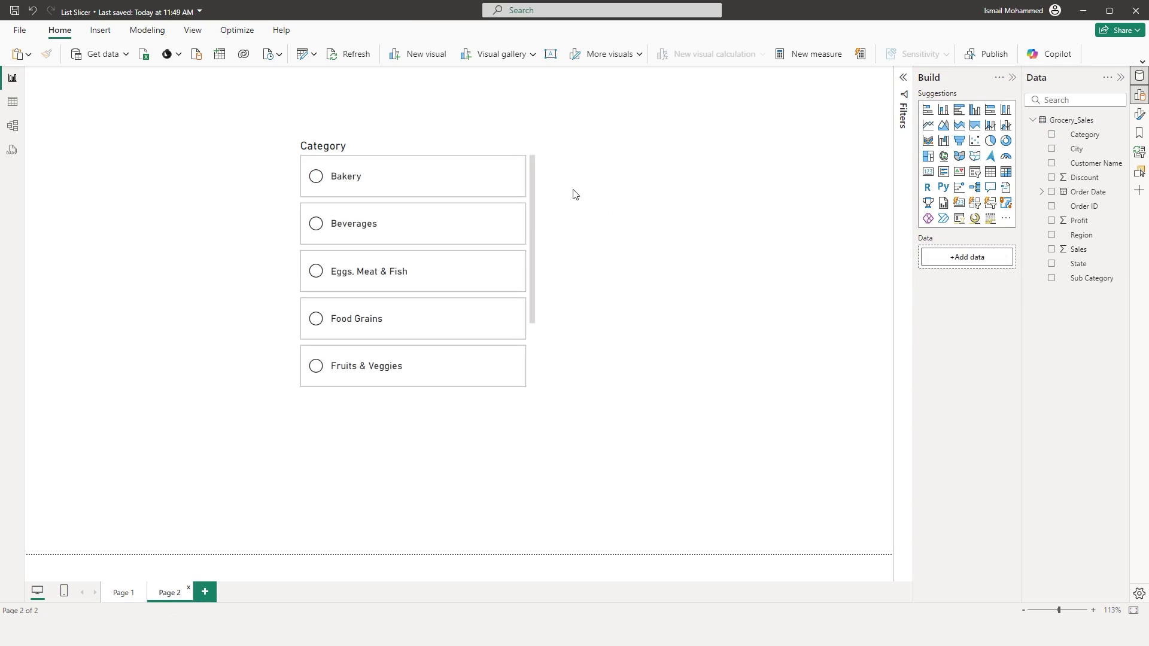
{"action": "left_click", "coordinate": [534, 162]}
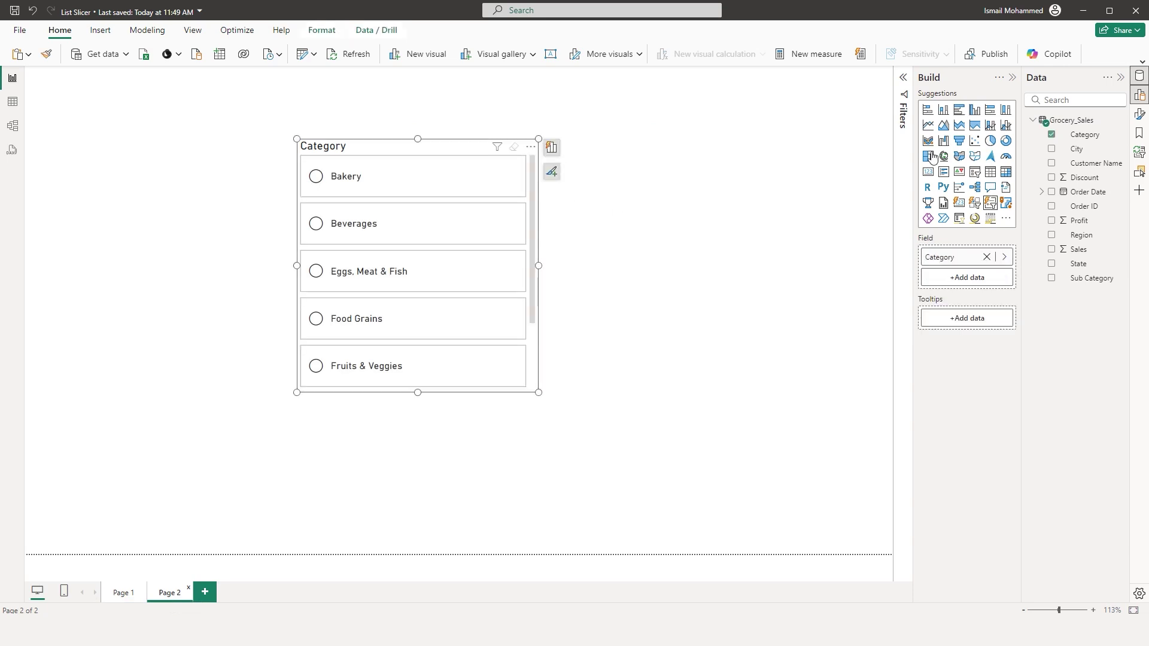
Review the Category slicer's size, position and title formatting options.
{"action": "left_click", "coordinate": [1140, 114]}
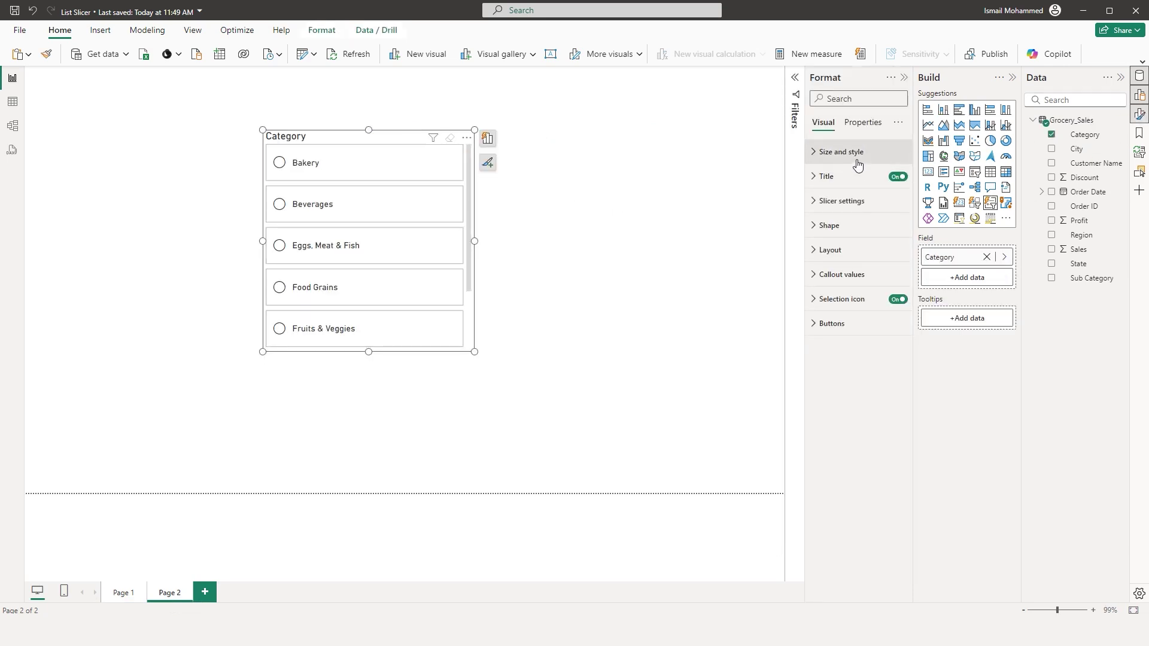
{"action": "left_click", "coordinate": [838, 152]}
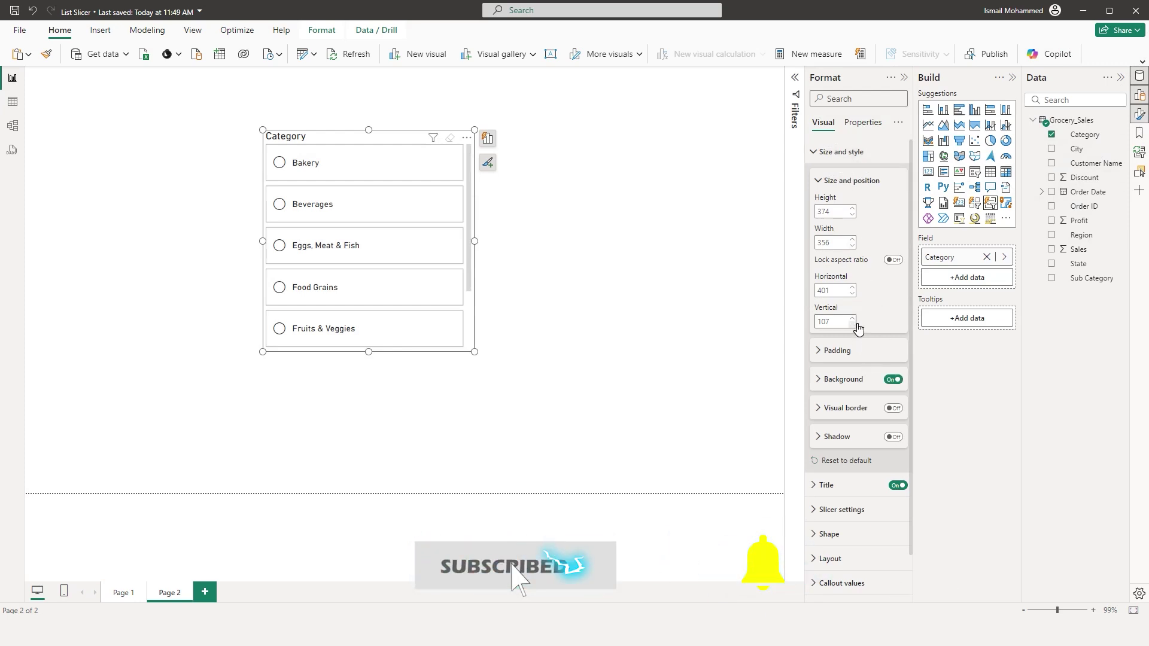
{"action": "left_click", "coordinate": [821, 154]}
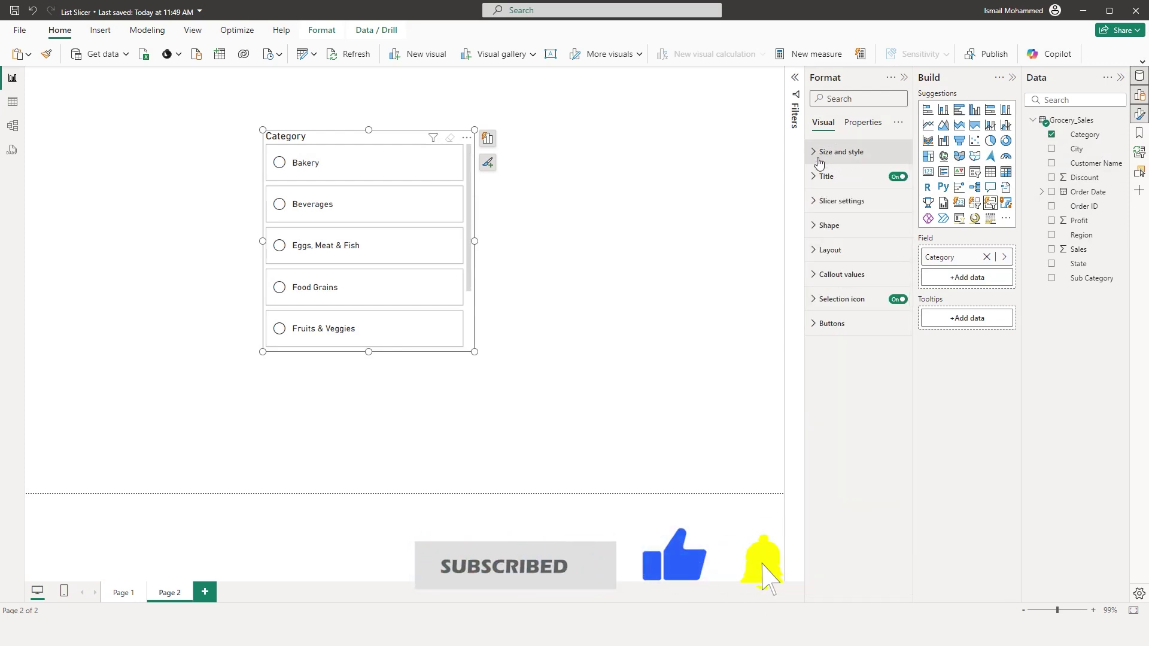
{"action": "left_click", "coordinate": [825, 182]}
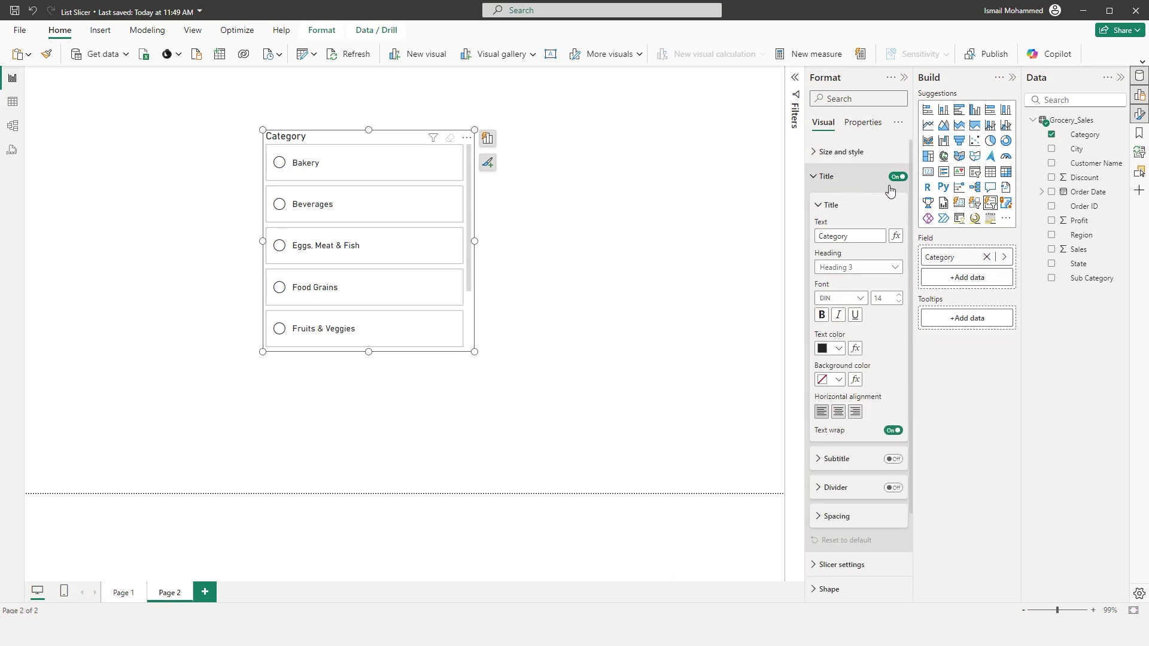
{"action": "left_click", "coordinate": [823, 178]}
Turn off single select for the Category slicer and select Bakery, Beverages, and Eggs, Meat & Fish.
{"action": "left_click", "coordinate": [826, 200]}
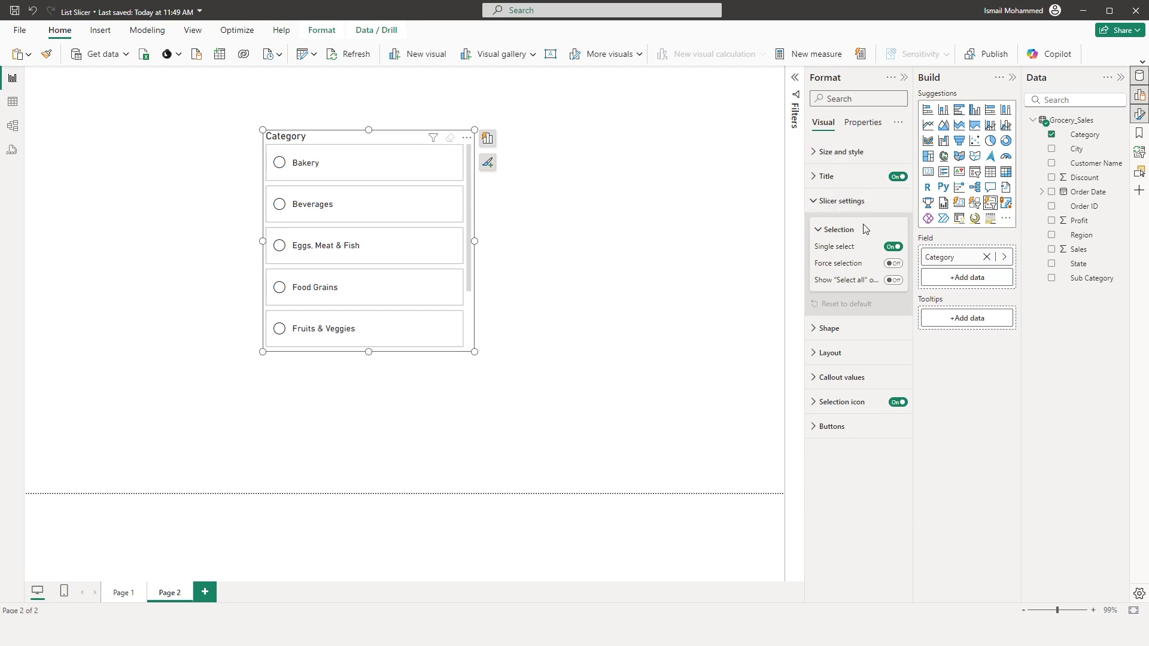
{"action": "left_click", "coordinate": [894, 247]}
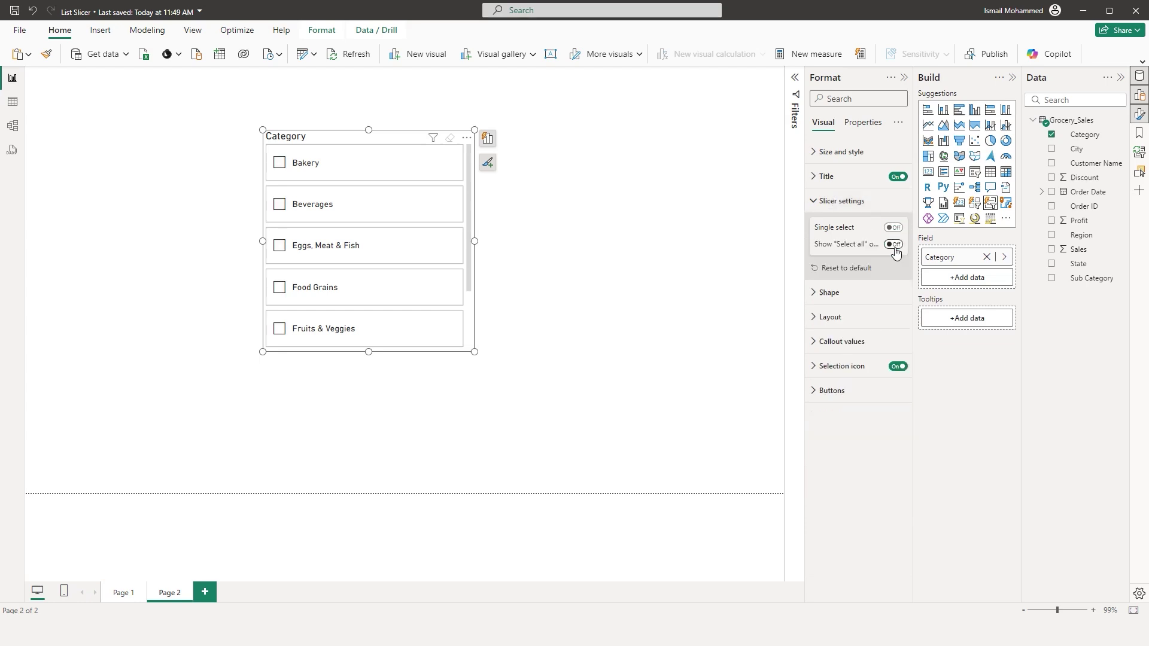
{"action": "left_click", "coordinate": [289, 176]}
{"action": "left_click", "coordinate": [287, 210]}
{"action": "left_click", "coordinate": [287, 237]}
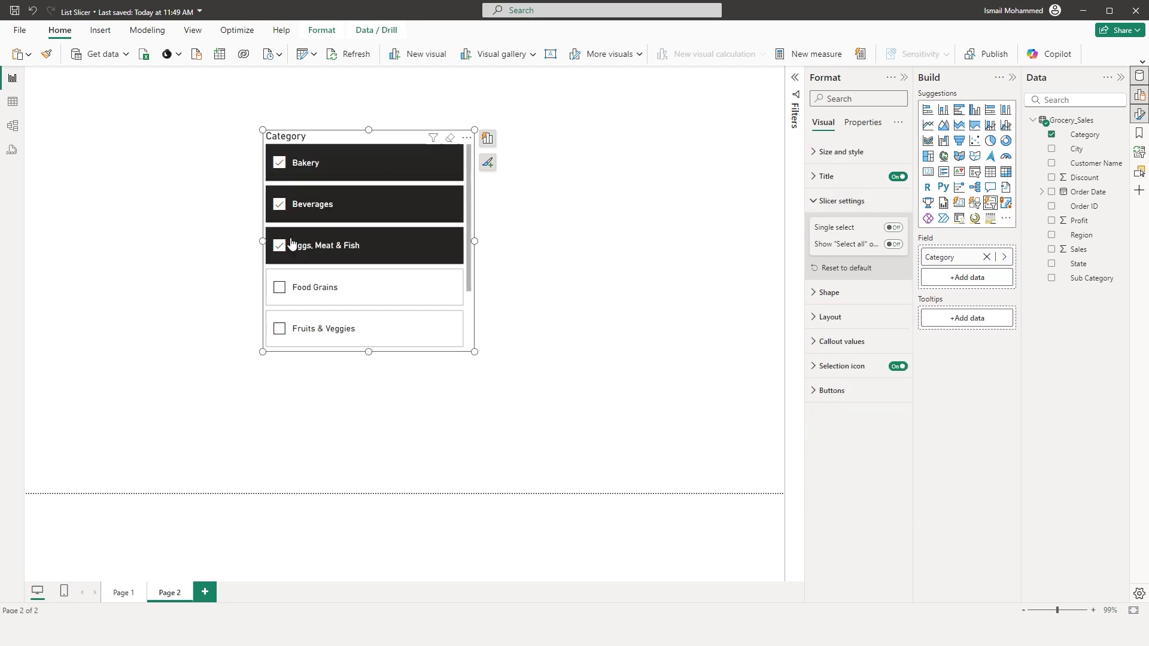
Turn single select back on for the slicer, and try the "Select all" option before switching it off.
{"action": "left_click", "coordinate": [893, 228]}
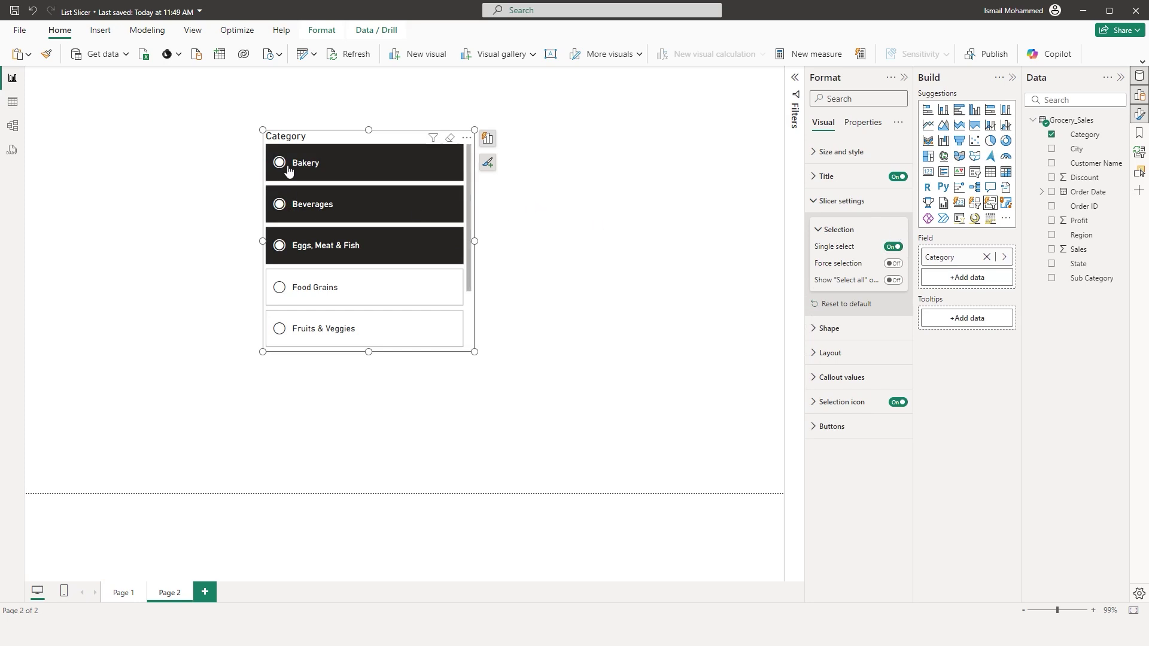
{"action": "left_click", "coordinate": [894, 281]}
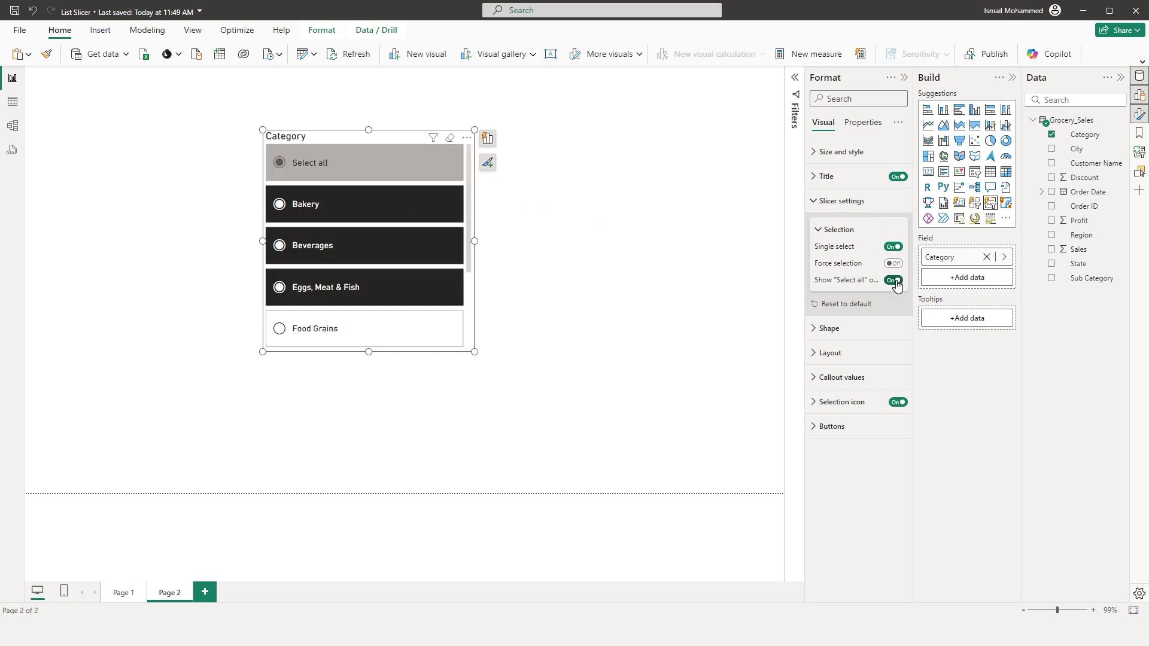
{"action": "left_click", "coordinate": [895, 281]}
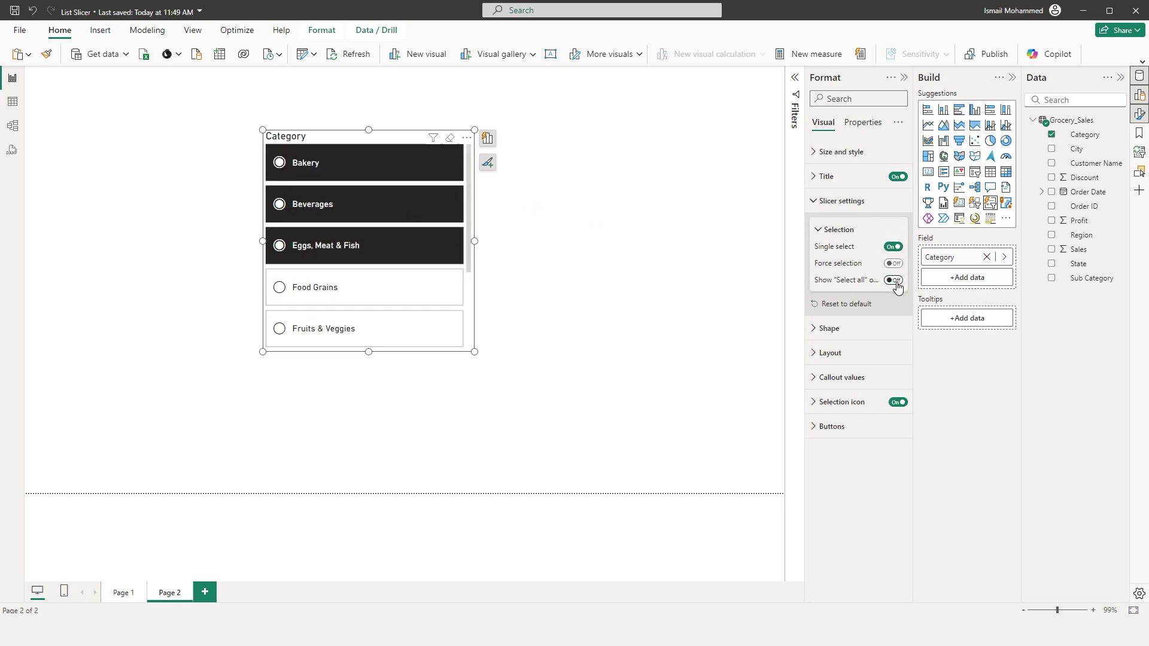
{"action": "left_click", "coordinate": [822, 200]}
Change the slicer buttons' shape to Rounded Rectangle.
{"action": "left_click", "coordinate": [829, 225]}
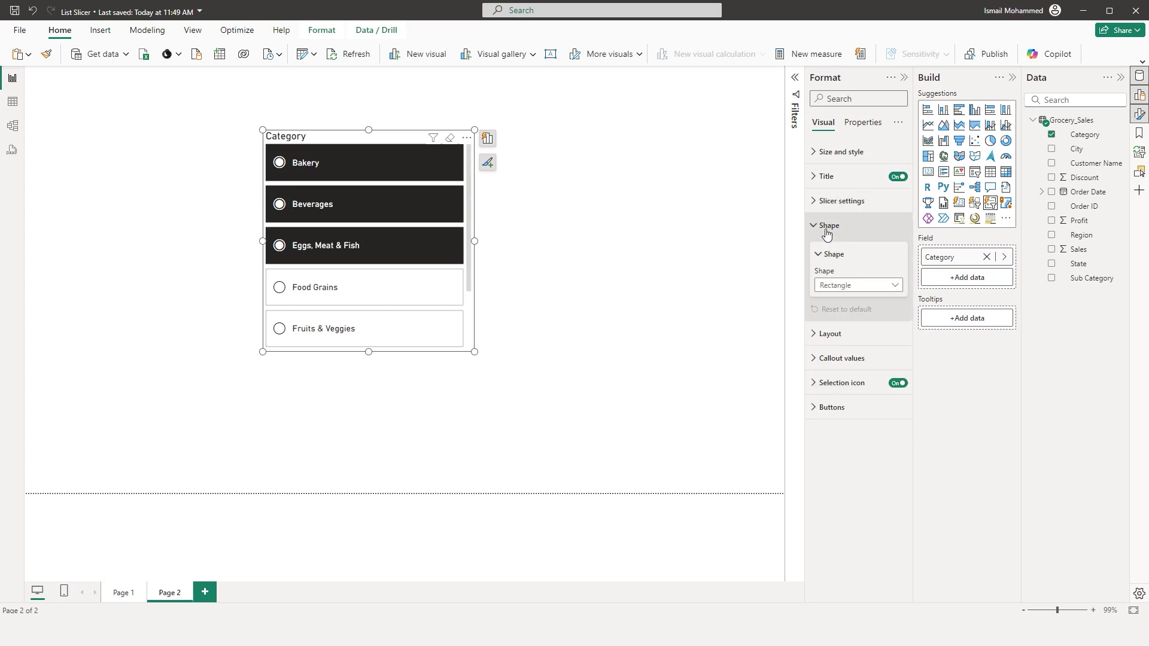
{"action": "left_click", "coordinate": [850, 286]}
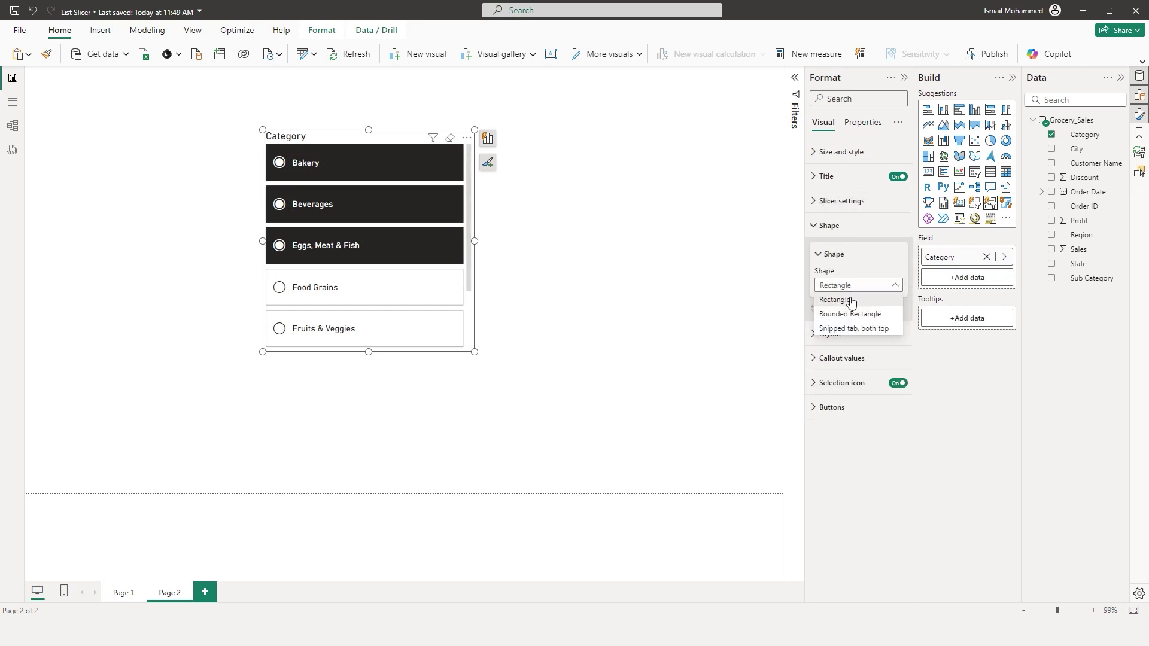
{"action": "left_click", "coordinate": [844, 314]}
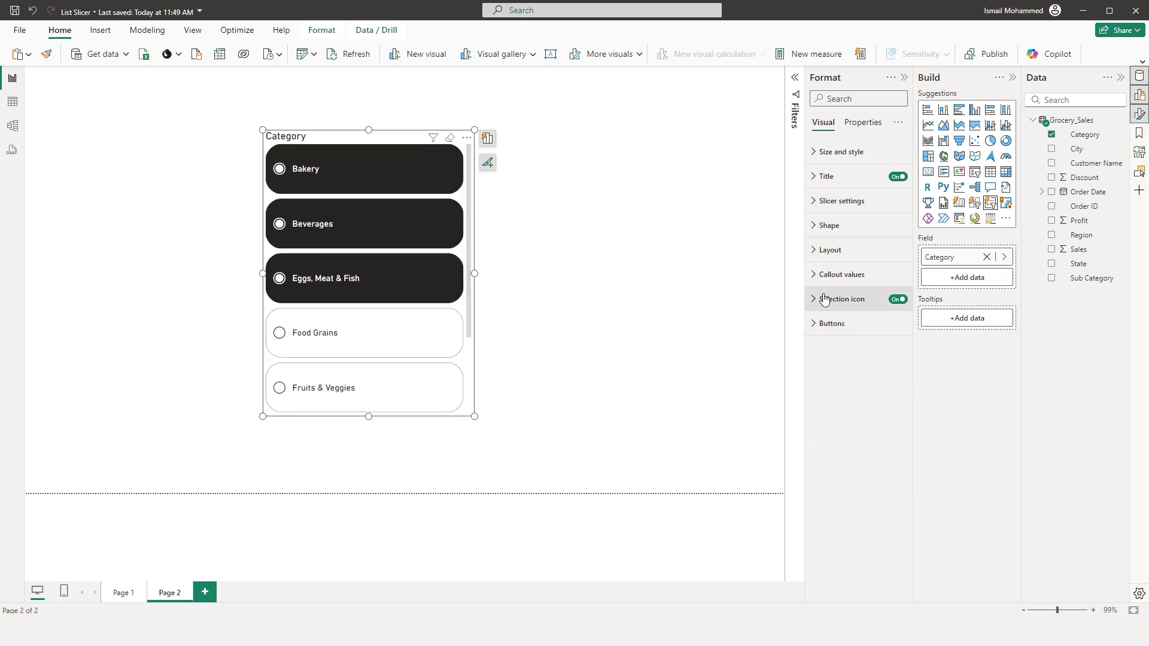
Make the Category slicer taller and set its layout to show 8 buttons.
{"action": "left_click", "coordinate": [828, 252]}
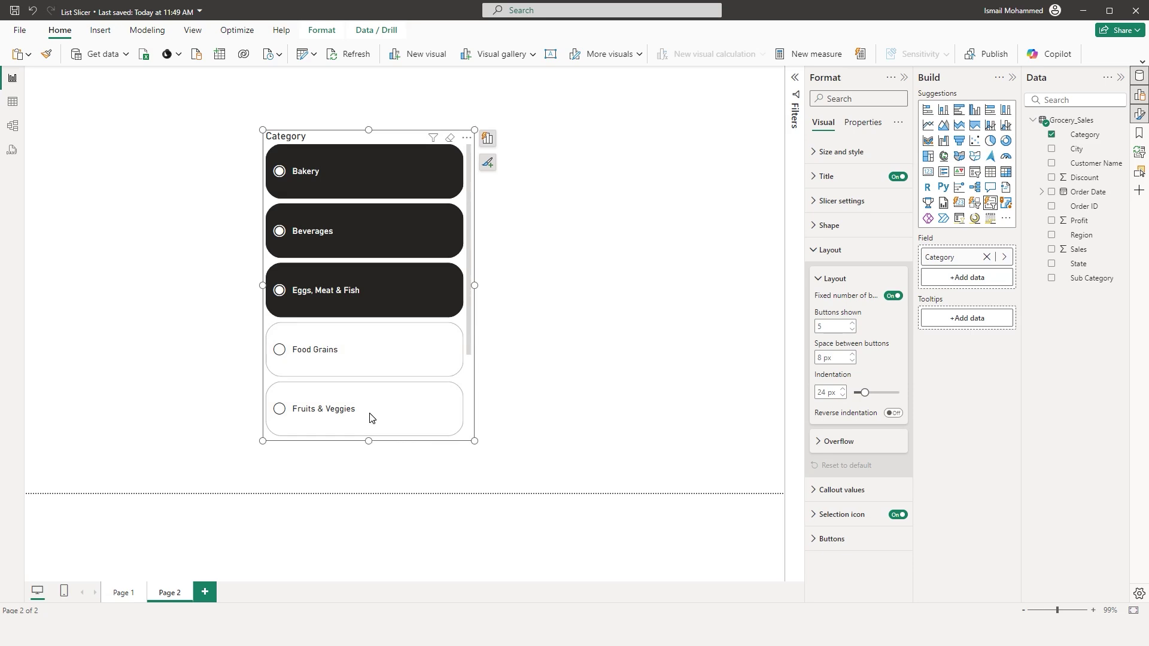
{"action": "left_click", "coordinate": [368, 467]}
{"action": "left_click", "coordinate": [388, 389]}
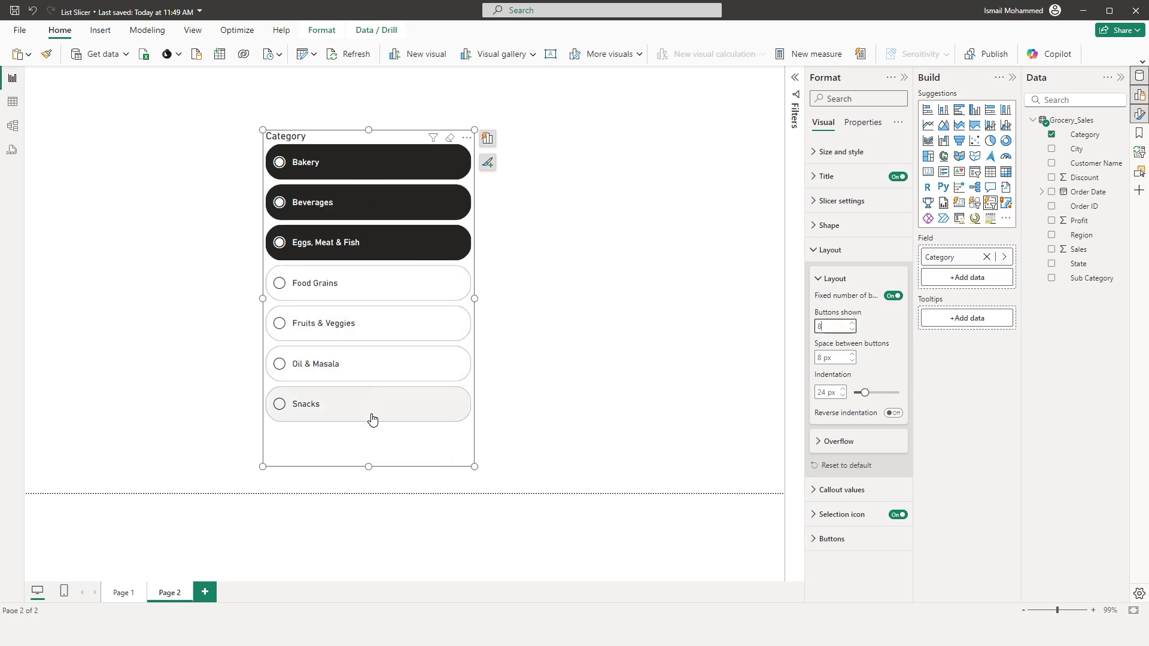
Try 20 px of space between the slicer's buttons, and set it to 5 px instead.
{"action": "key", "text": "Tab"}
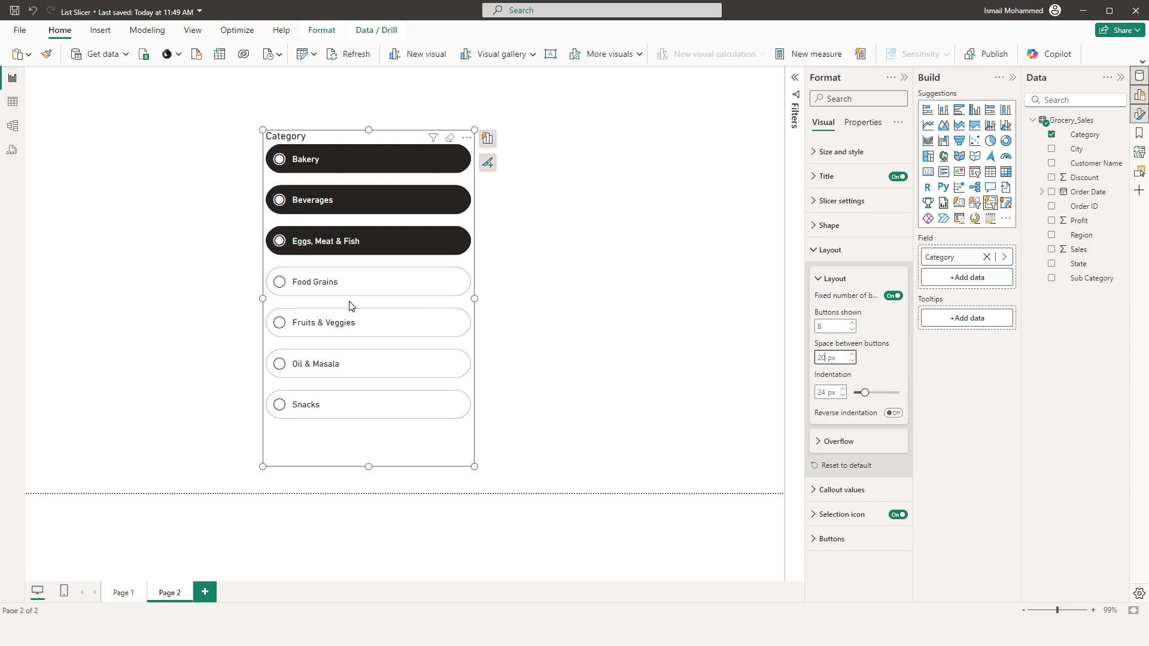
{"action": "key", "text": "BackSpace"}
{"action": "key", "text": "BackSpace"}
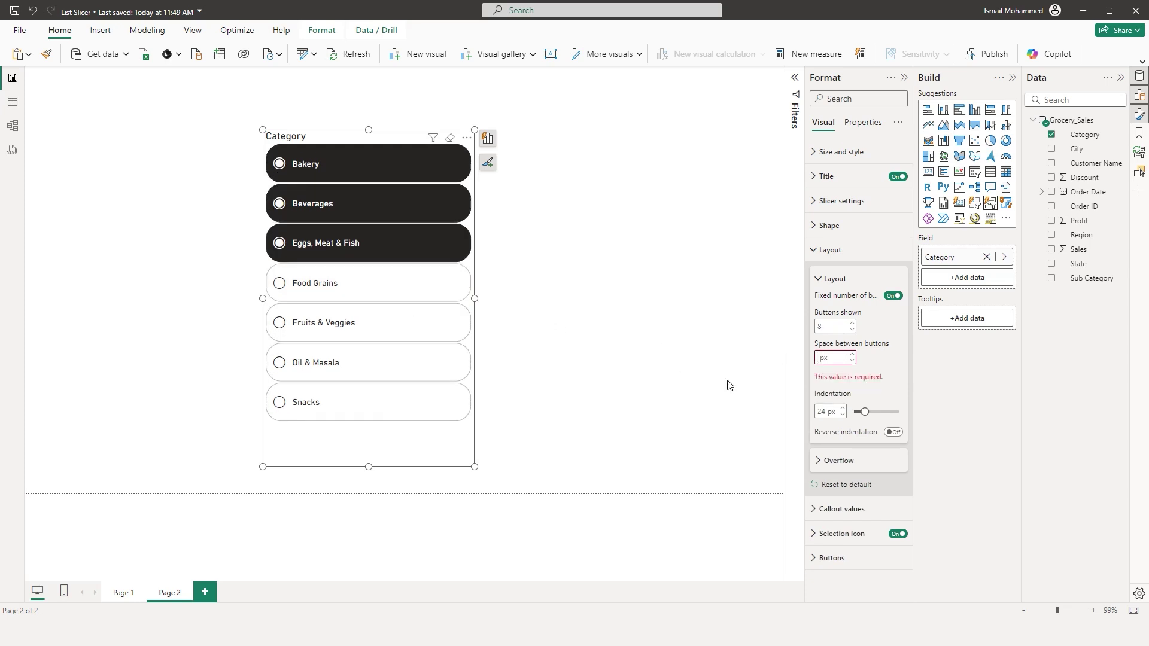
{"action": "type", "text": "5"}
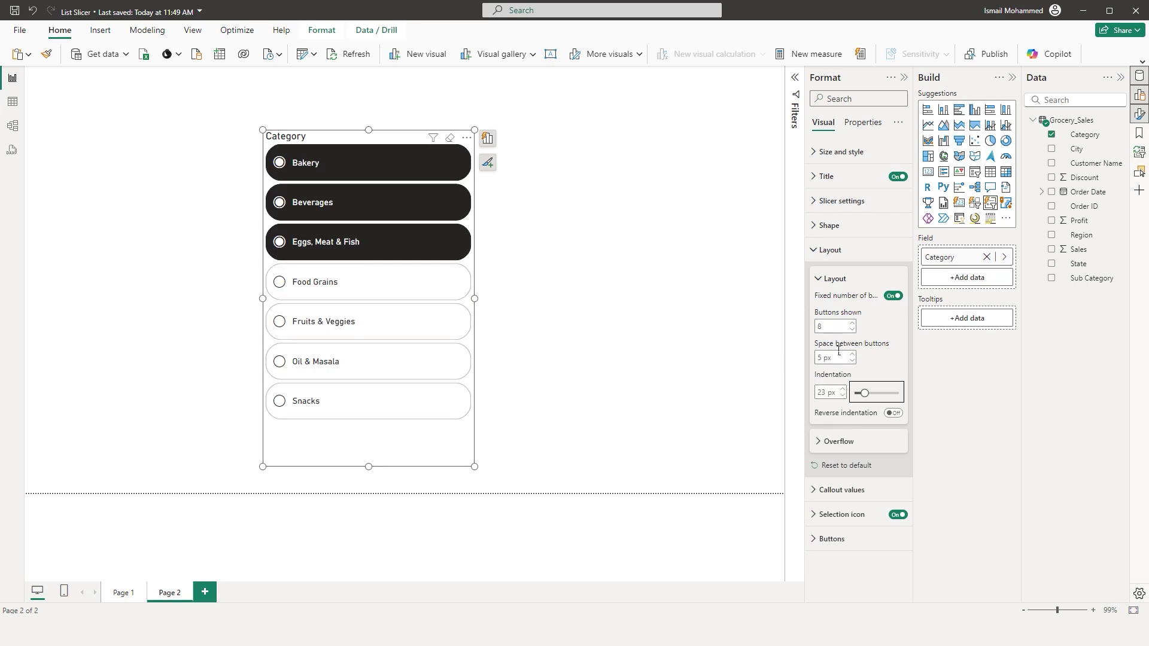
Set the slicer's indentation to 23 px and add the Sub Category field below Category.
{"action": "left_click", "coordinate": [852, 392]}
{"action": "left_click_drag", "start_coordinate": [976, 279], "coordinate": [979, 276]}
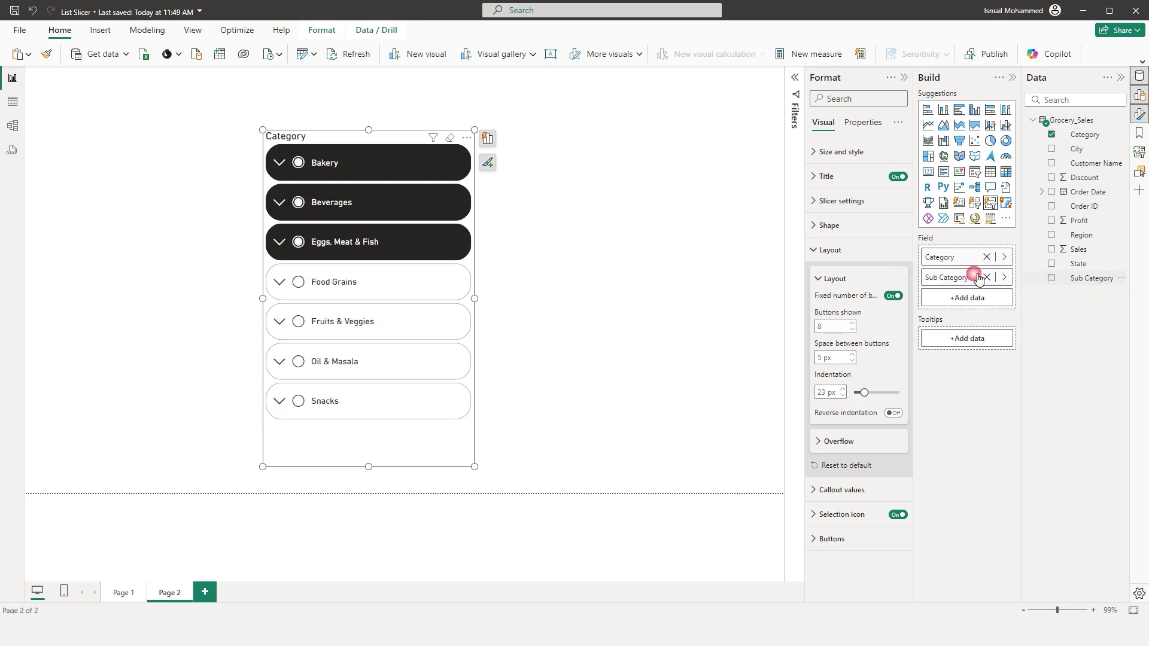
Expand Eggs, Meat & Fish in the slicer, try an indentation of 68 px, and set it to 57 px instead.
{"action": "left_click", "coordinate": [279, 242]}
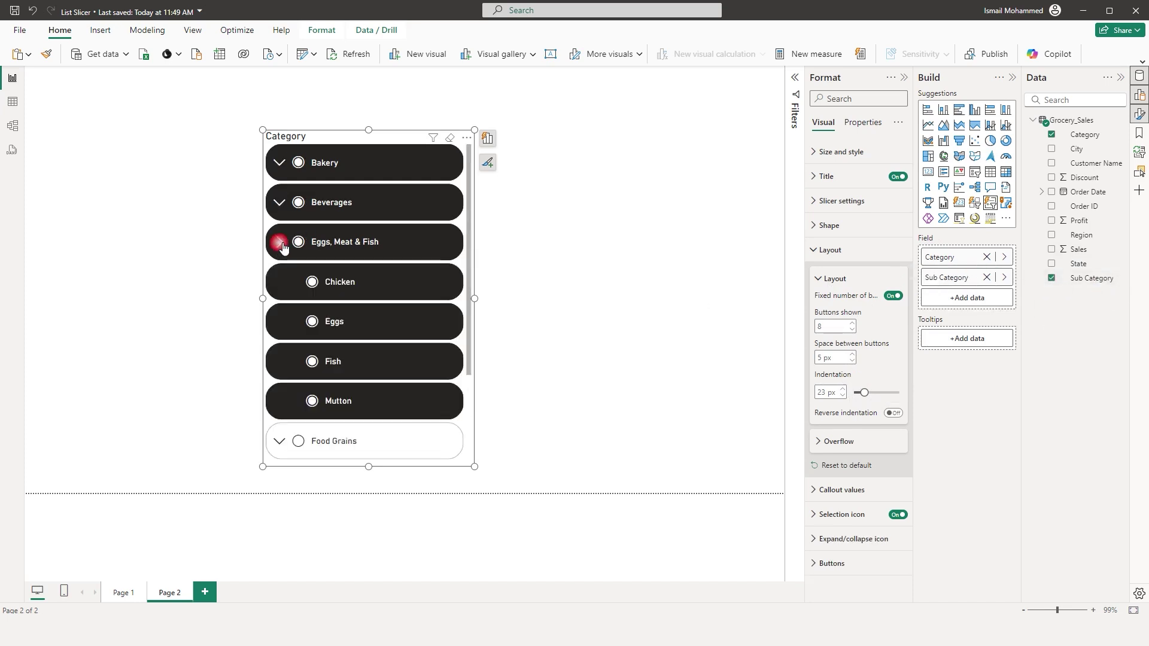
{"action": "left_click_drag", "start_coordinate": [863, 393], "coordinate": [884, 393]}
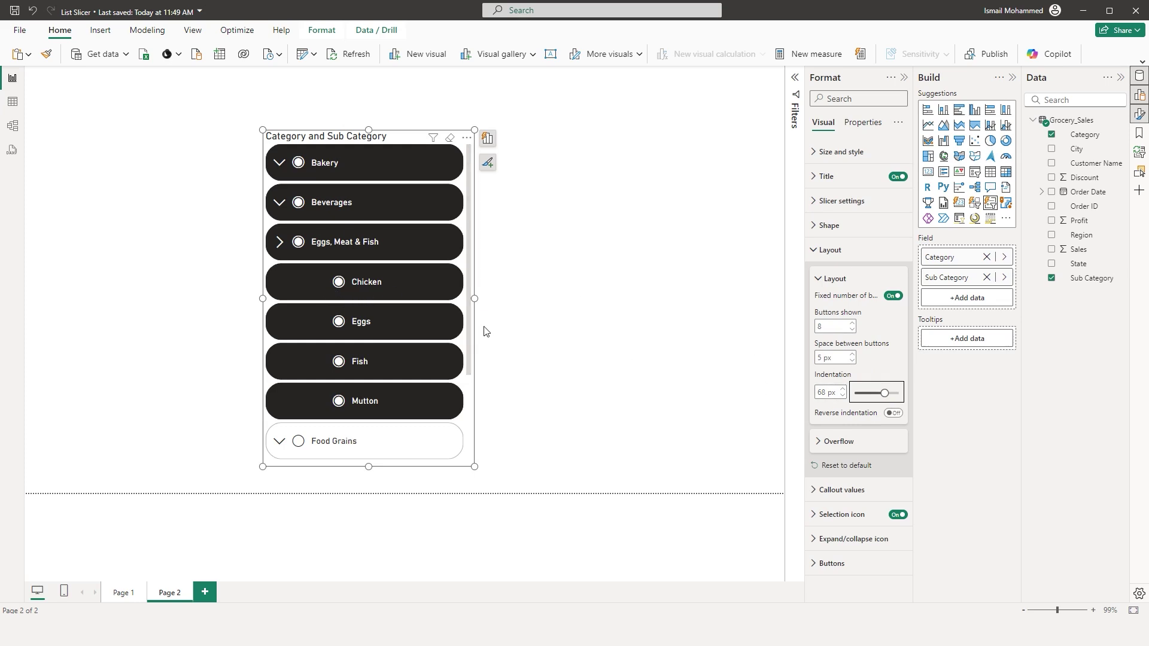
{"action": "left_click_drag", "start_coordinate": [891, 400], "coordinate": [855, 395]}
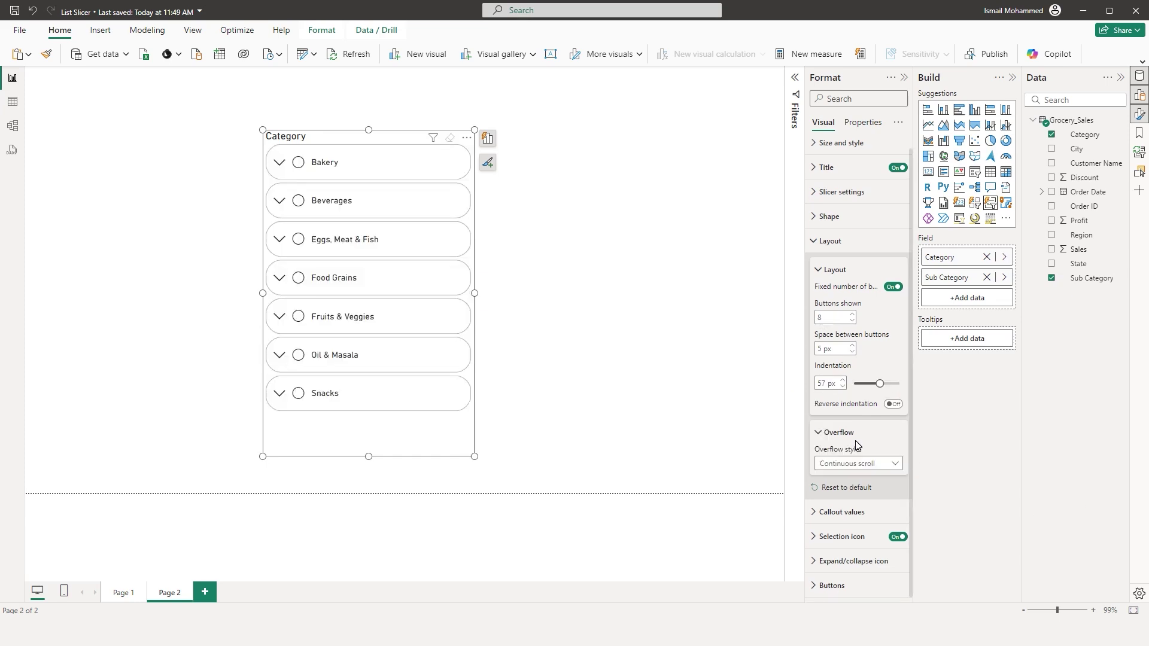
Choose Continuous scroll as the overflow style and expand Beverages and Eggs, Meat & Fish to scroll through the list.
{"action": "left_click", "coordinate": [862, 464]}
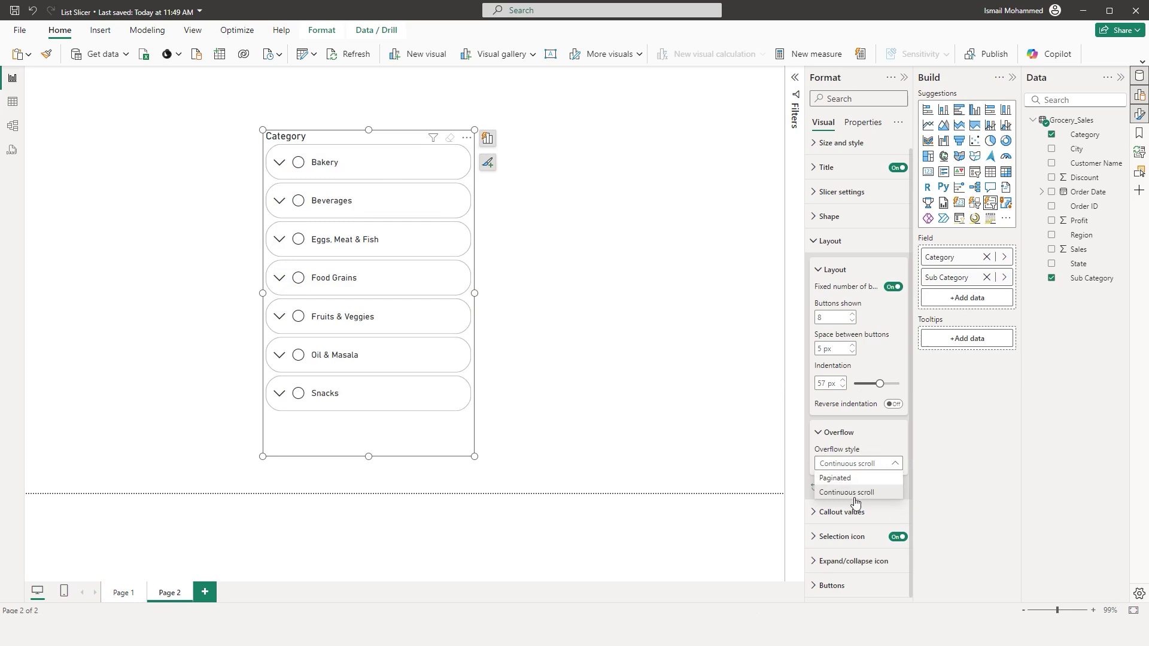
{"action": "left_click", "coordinate": [852, 494]}
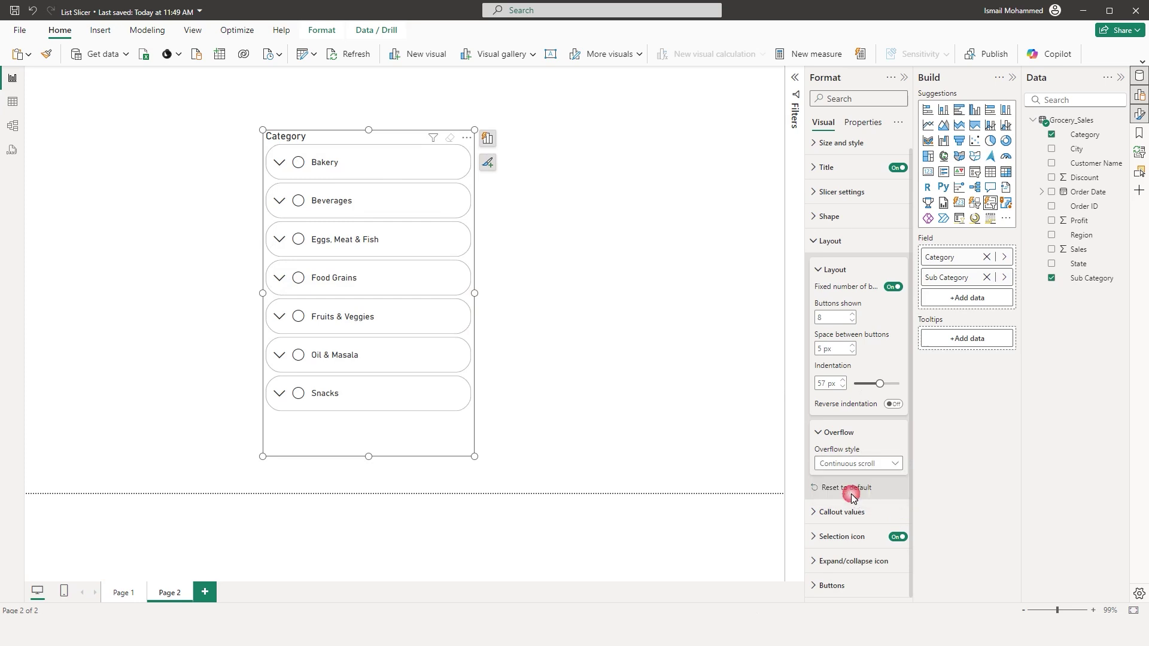
{"action": "left_click", "coordinate": [280, 202]}
{"action": "left_click", "coordinate": [279, 317]}
{"action": "mouse_move", "coordinate": [471, 162]}
{"action": "left_mouse_down"}
{"action": "mouse_move", "coordinate": [468, 303]}
{"action": "mouse_move", "coordinate": [469, 148]}
{"action": "left_mouse_up"}
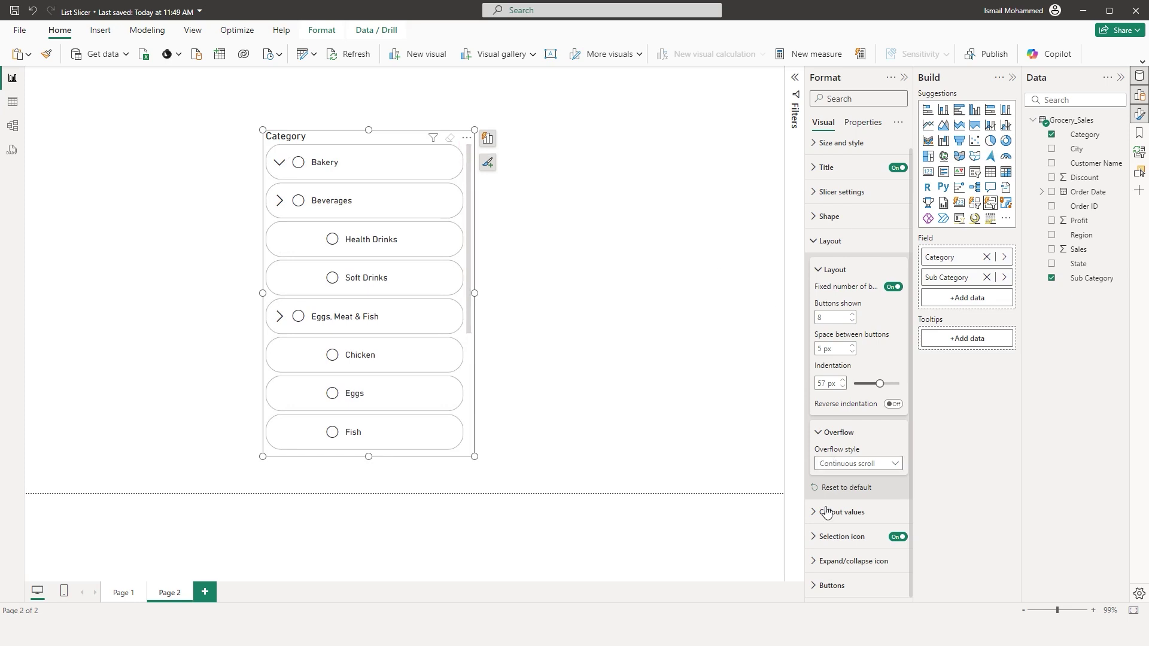
Try the Paginated overflow style, page through the slicer's buttons, and undo the style change.
{"action": "left_click", "coordinate": [868, 466]}
{"action": "left_click", "coordinate": [864, 478]}
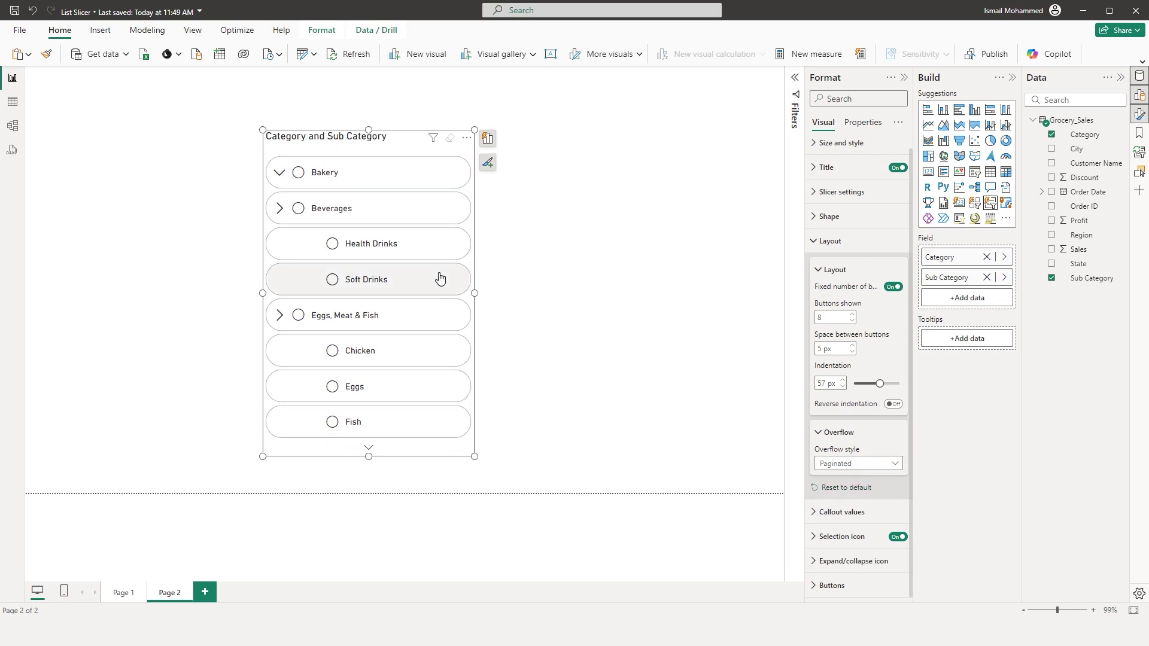
{"action": "left_click", "coordinate": [369, 450]}
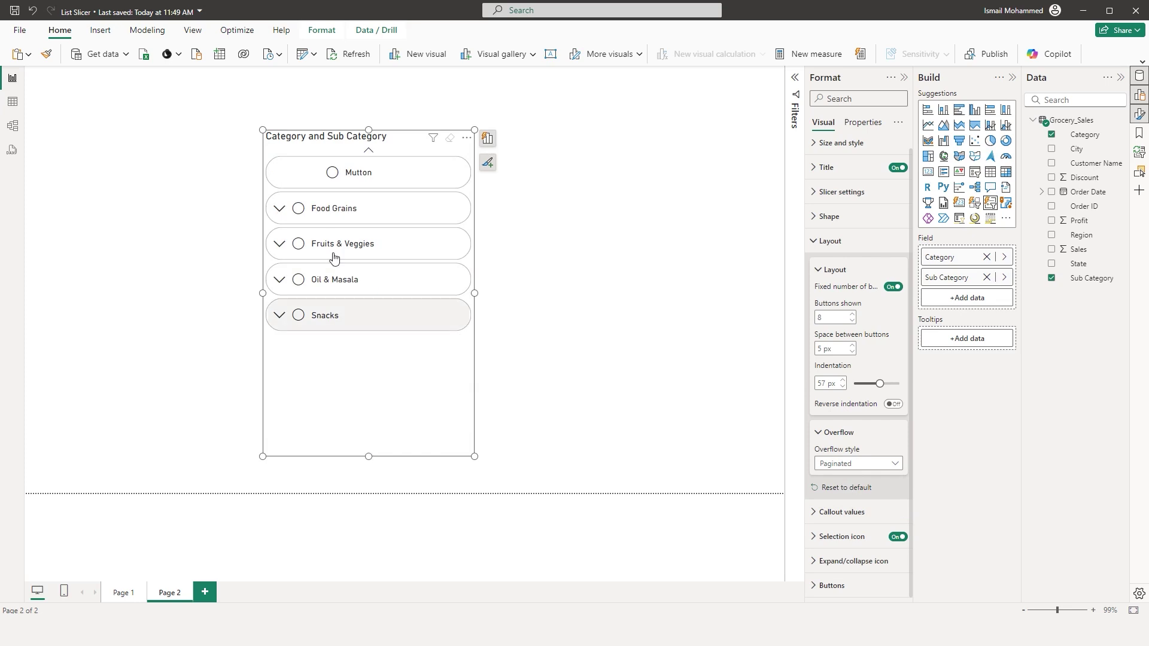
{"action": "key", "text": "ctrl+z"}
Select Beverages in the slicer and turn off bold for the callout values in the Selected state.
{"action": "left_click", "coordinate": [840, 274]}
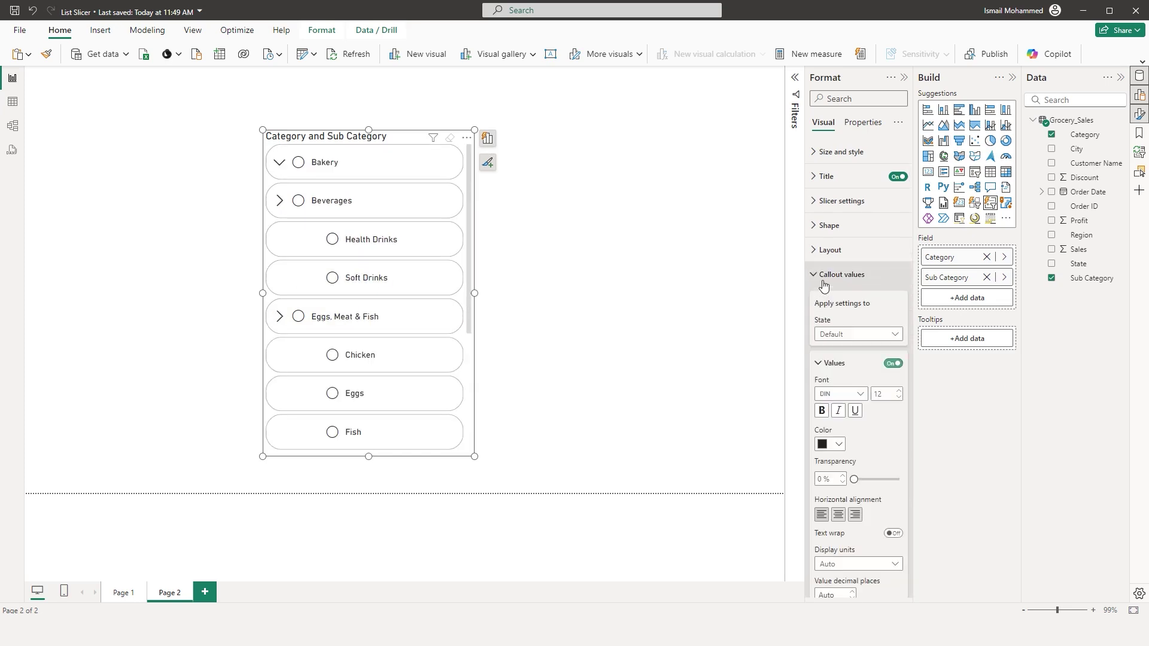
{"action": "left_click", "coordinate": [864, 333]}
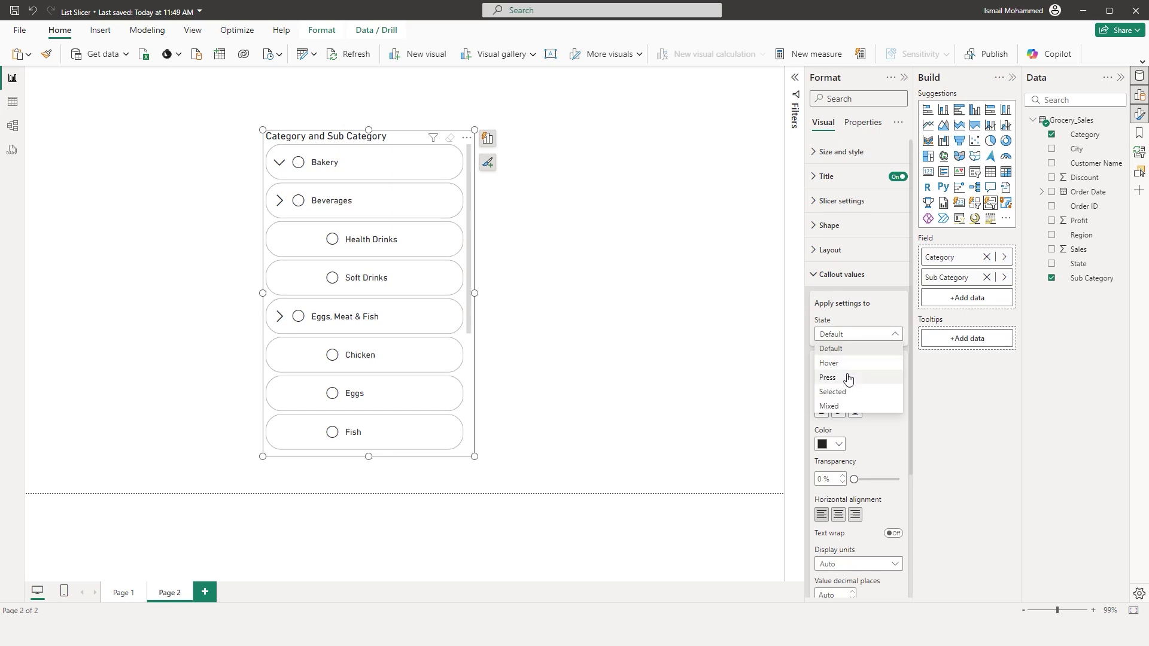
{"action": "left_click", "coordinate": [856, 325]}
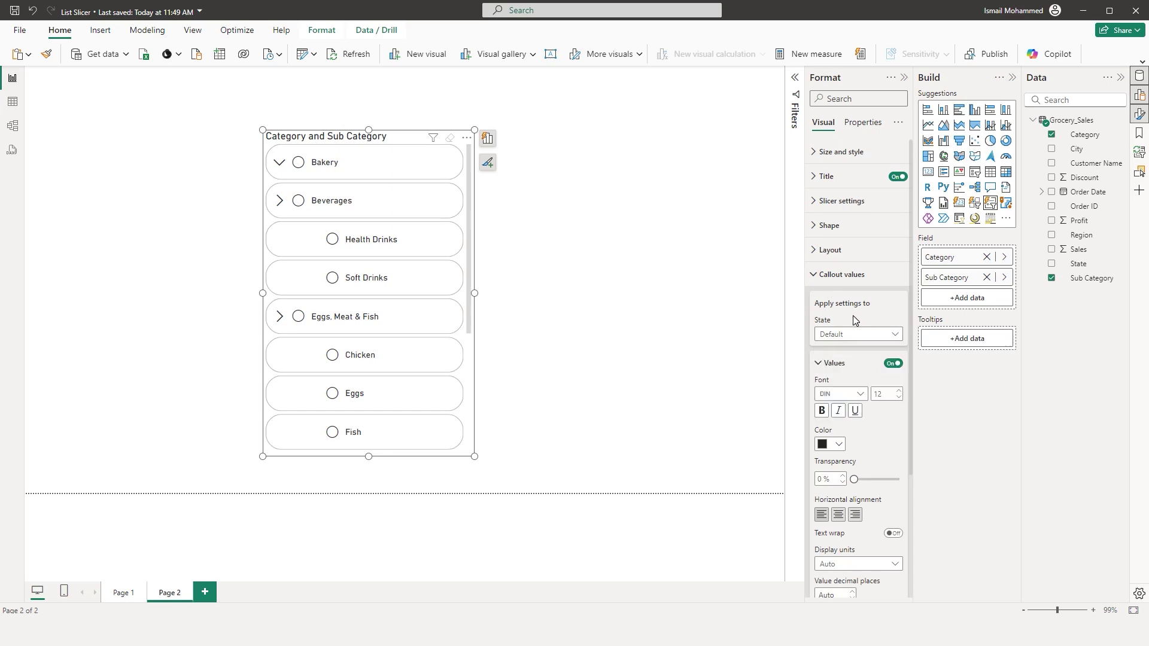
{"action": "scroll", "coordinate": [902, 299], "scroll_direction": "down", "scroll_amount": 2}
{"action": "left_click", "coordinate": [900, 274]}
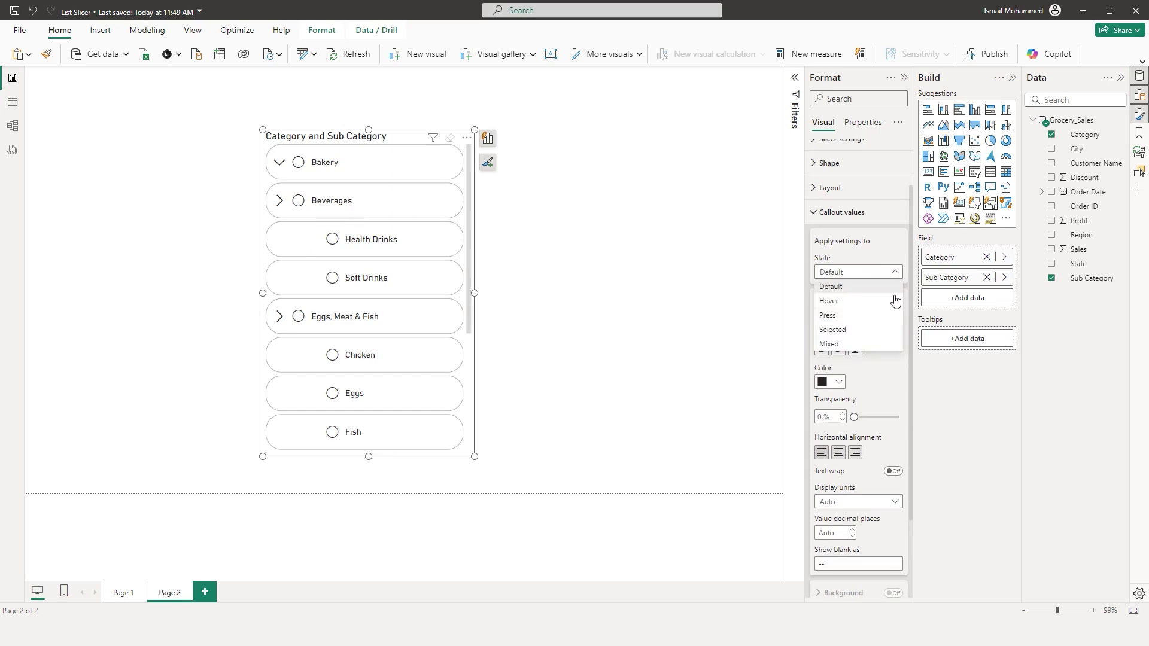
{"action": "left_click", "coordinate": [854, 329]}
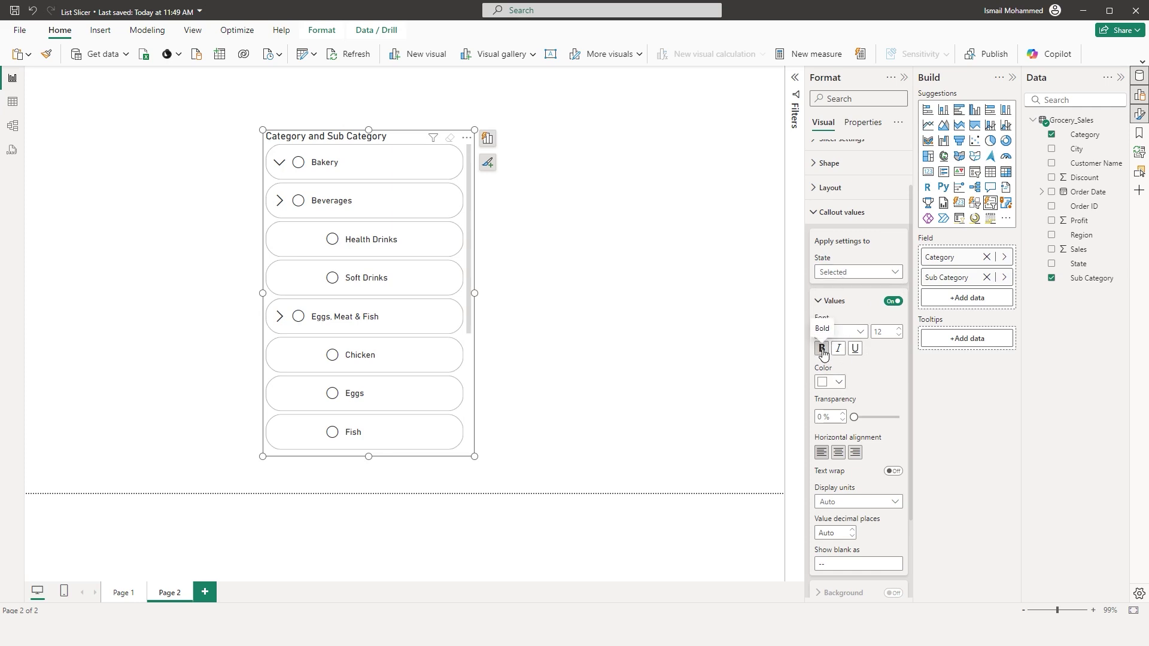
{"action": "left_click", "coordinate": [371, 214]}
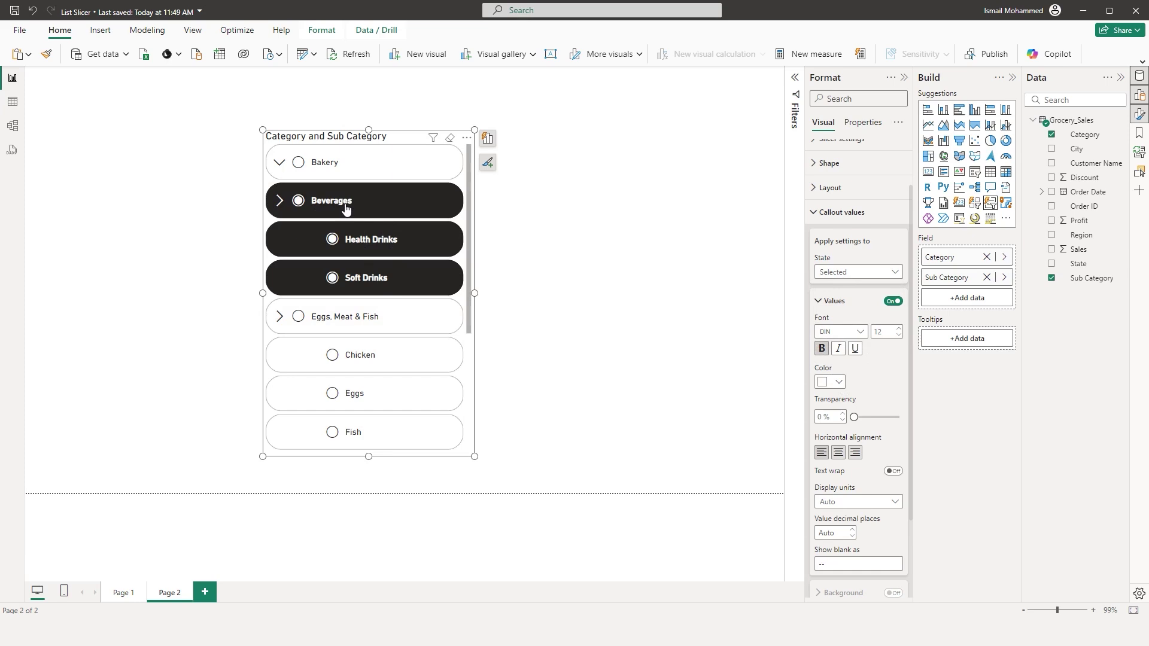
{"action": "left_click", "coordinate": [822, 349]}
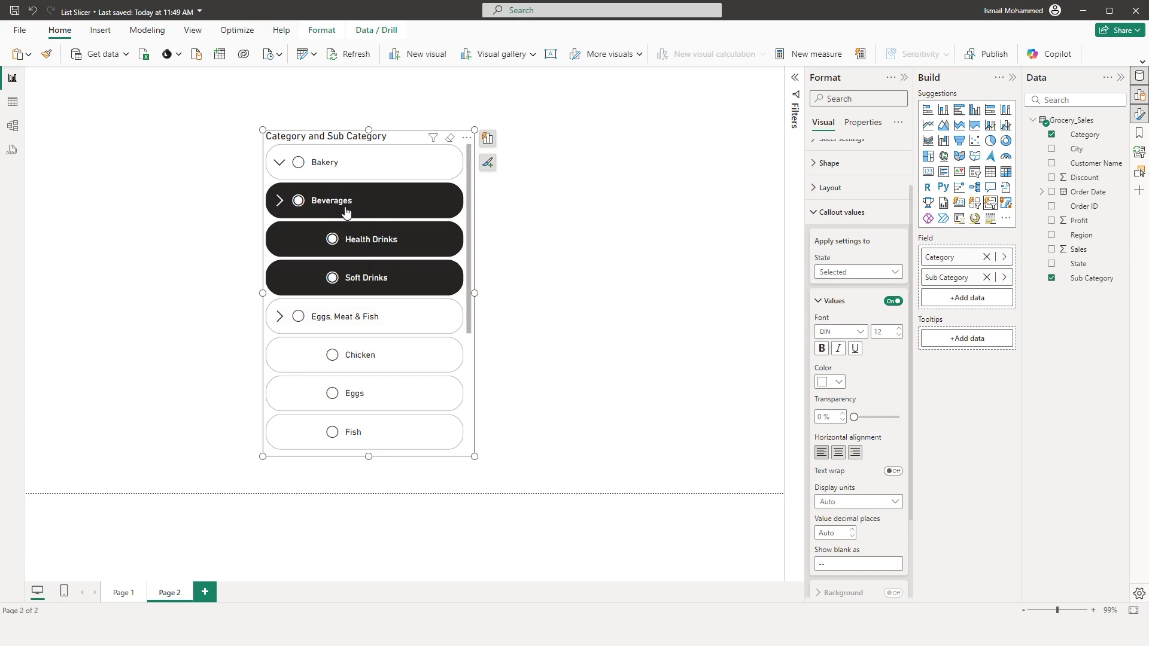
Try center and right alignment for the Selected-state callout values, restore left alignment, and leave display units at Auto.
{"action": "scroll", "coordinate": [874, 327], "scroll_direction": "down", "scroll_amount": 3}
{"action": "left_click", "coordinate": [839, 347]}
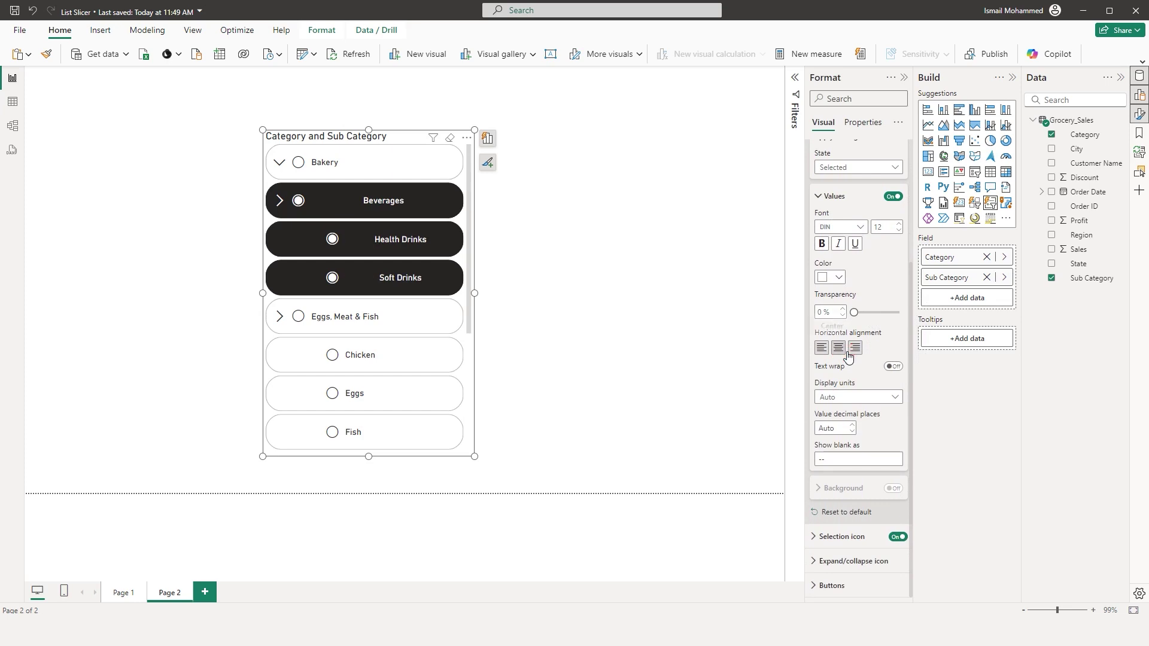
{"action": "left_click", "coordinate": [823, 349]}
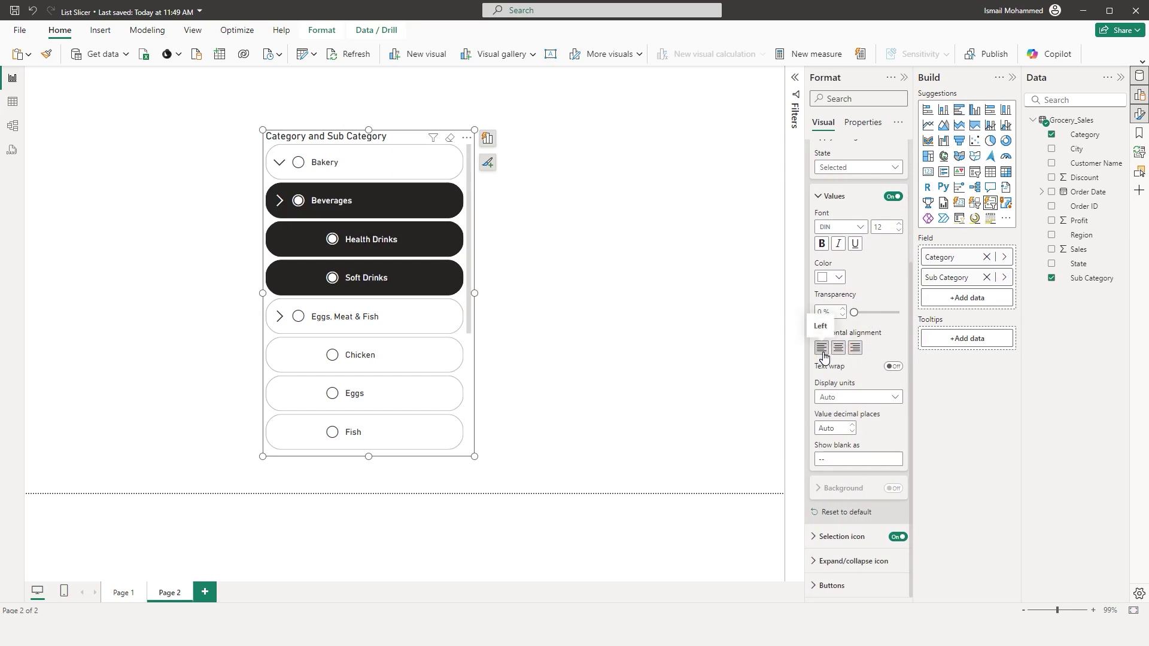
{"action": "left_click", "coordinate": [839, 347]}
{"action": "left_click", "coordinate": [856, 347]}
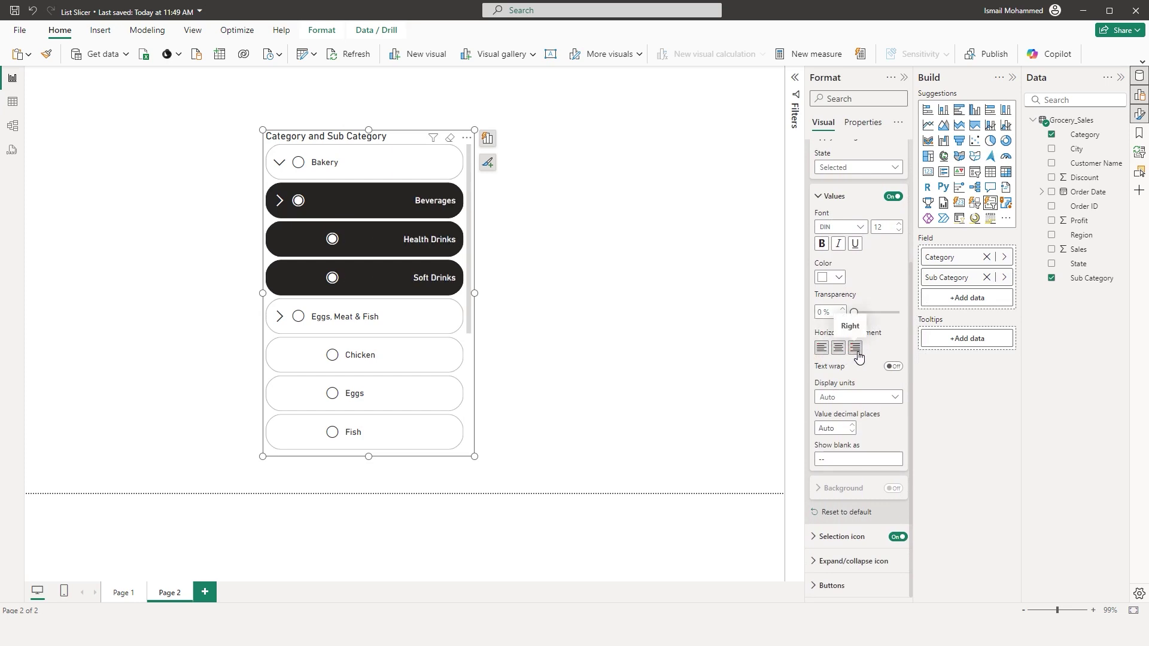
{"action": "left_click", "coordinate": [822, 348]}
{"action": "left_click", "coordinate": [855, 398]}
{"action": "left_click", "coordinate": [855, 409]}
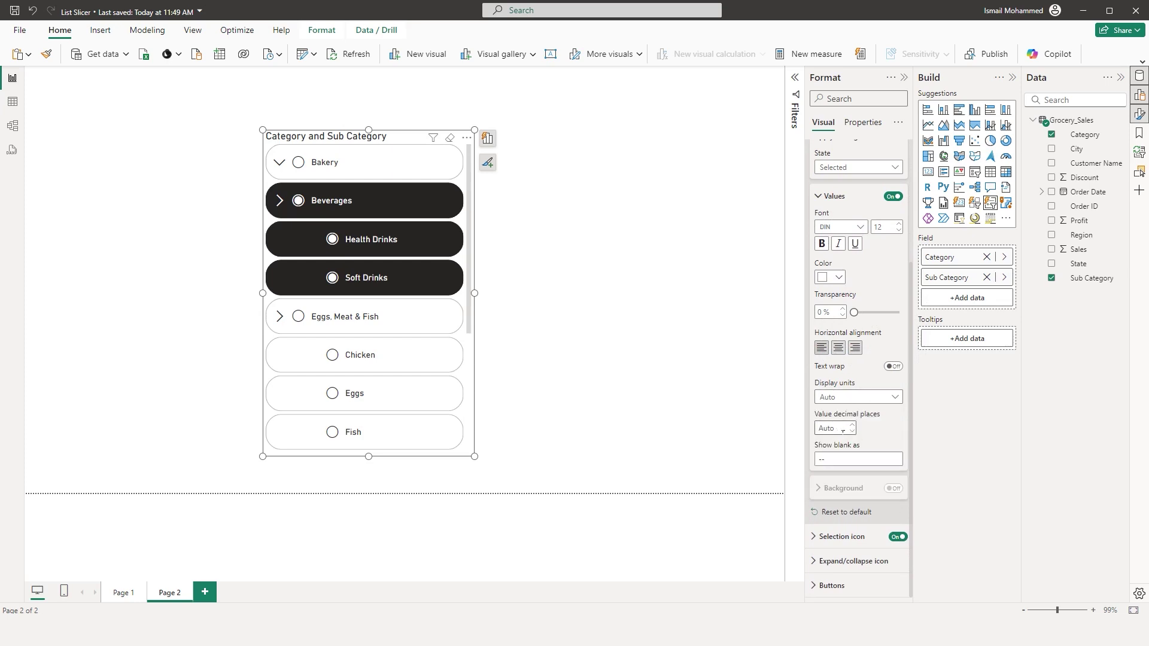
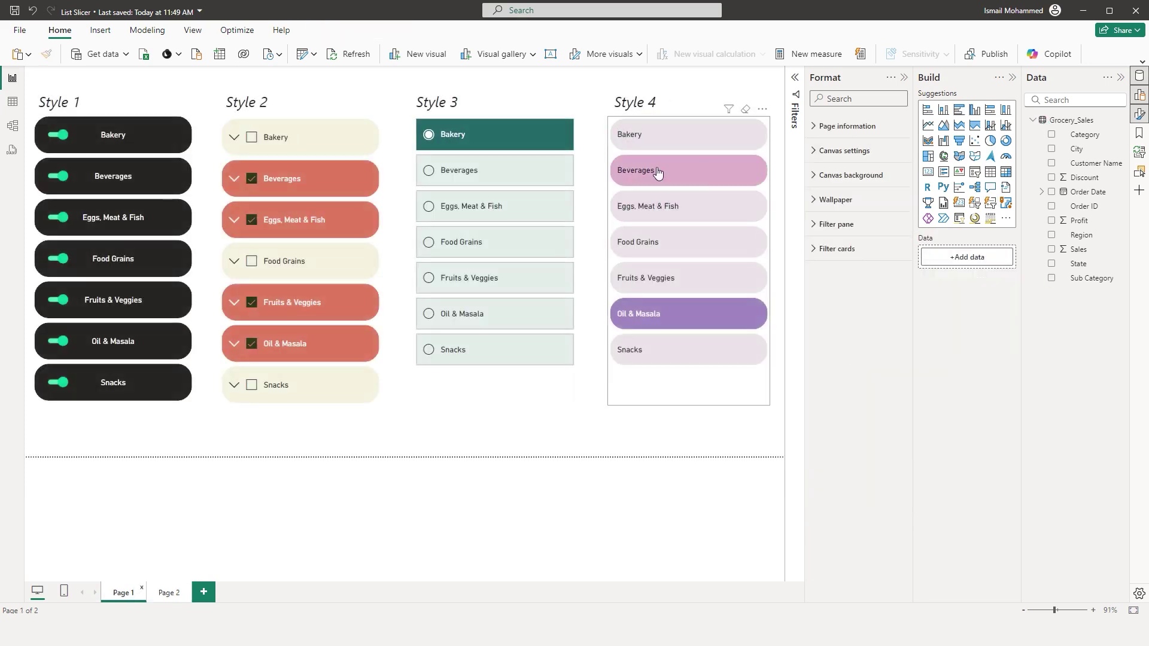
Return to Page 2, select the Category and Sub Category slicer, and turn its selection icon on.
{"action": "left_click", "coordinate": [169, 599]}
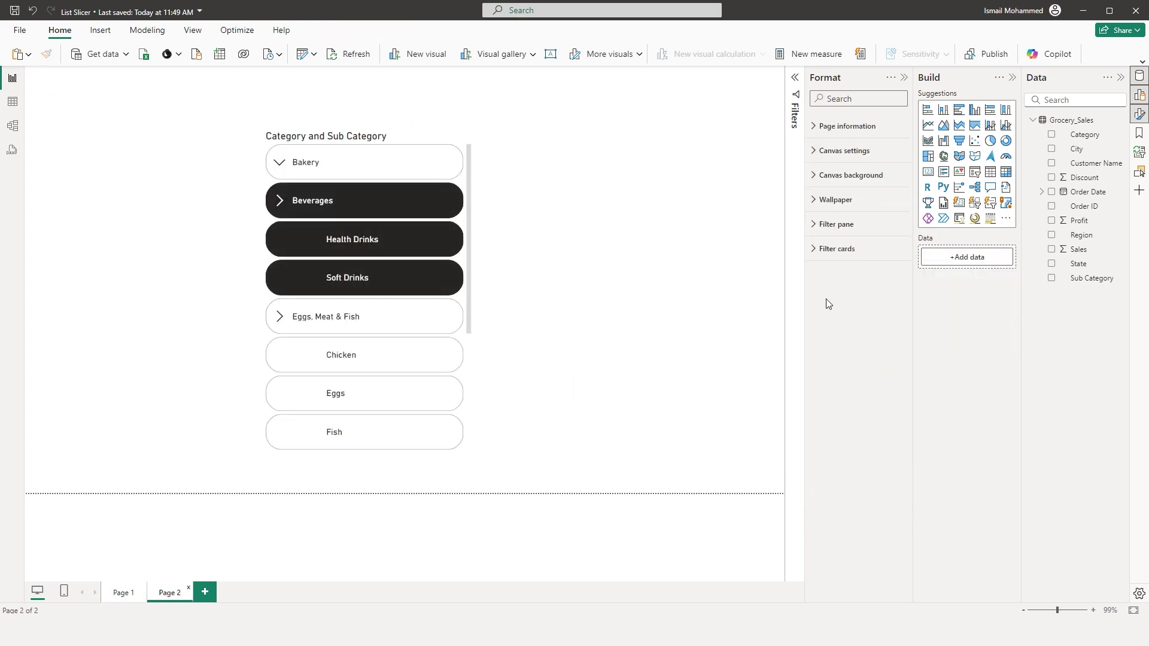
{"action": "left_click", "coordinate": [421, 183]}
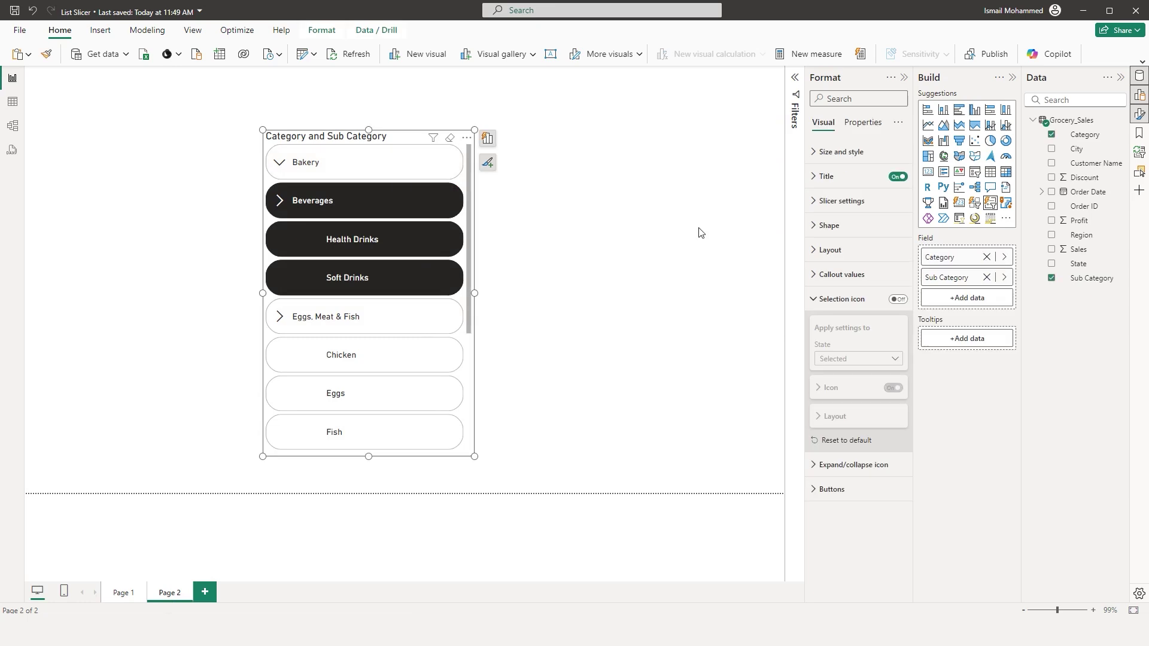
{"action": "left_click", "coordinate": [897, 300]}
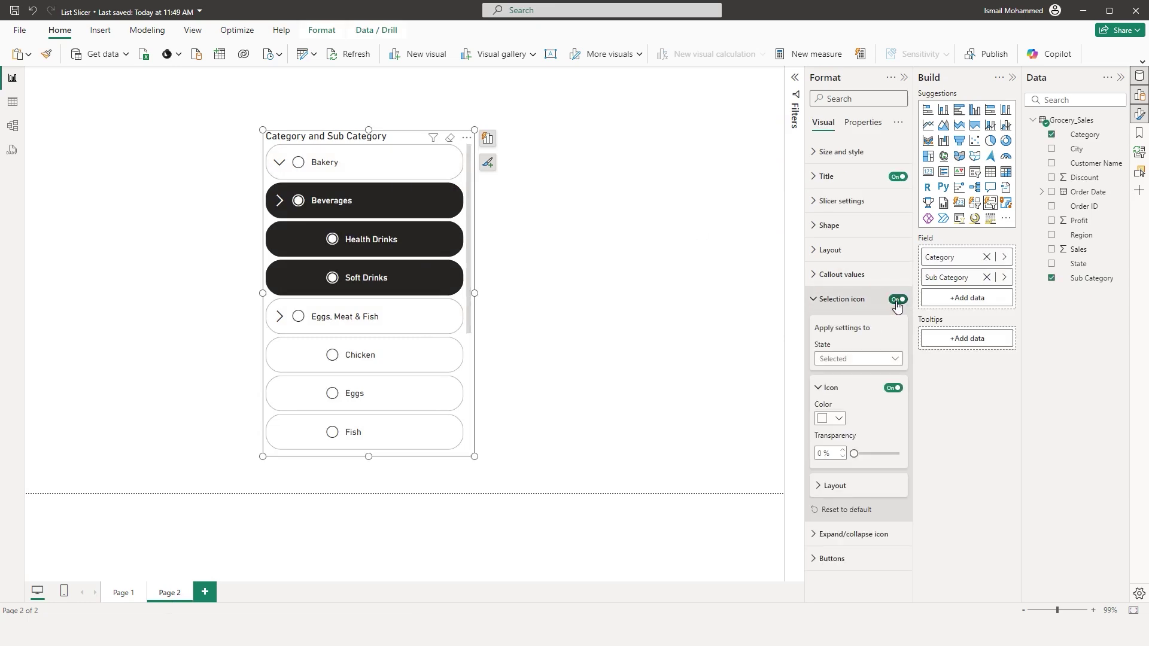
Try white as the selection icon's Default-state color, and set it to dark blue instead.
{"action": "left_click", "coordinate": [871, 361]}
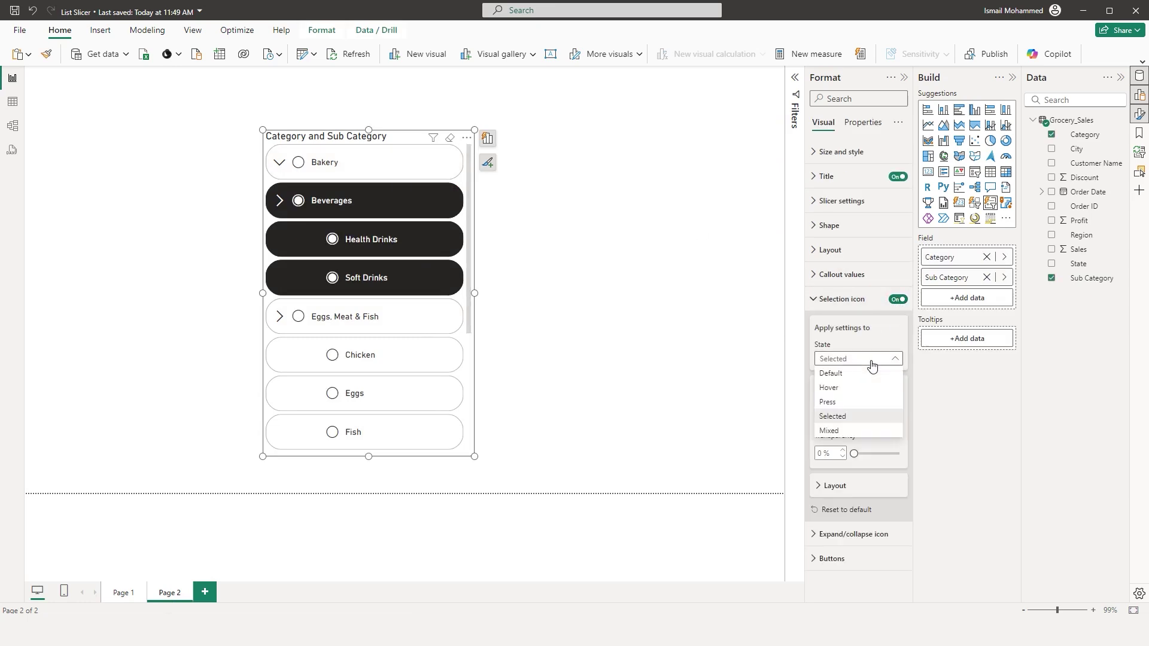
{"action": "left_click", "coordinate": [862, 374]}
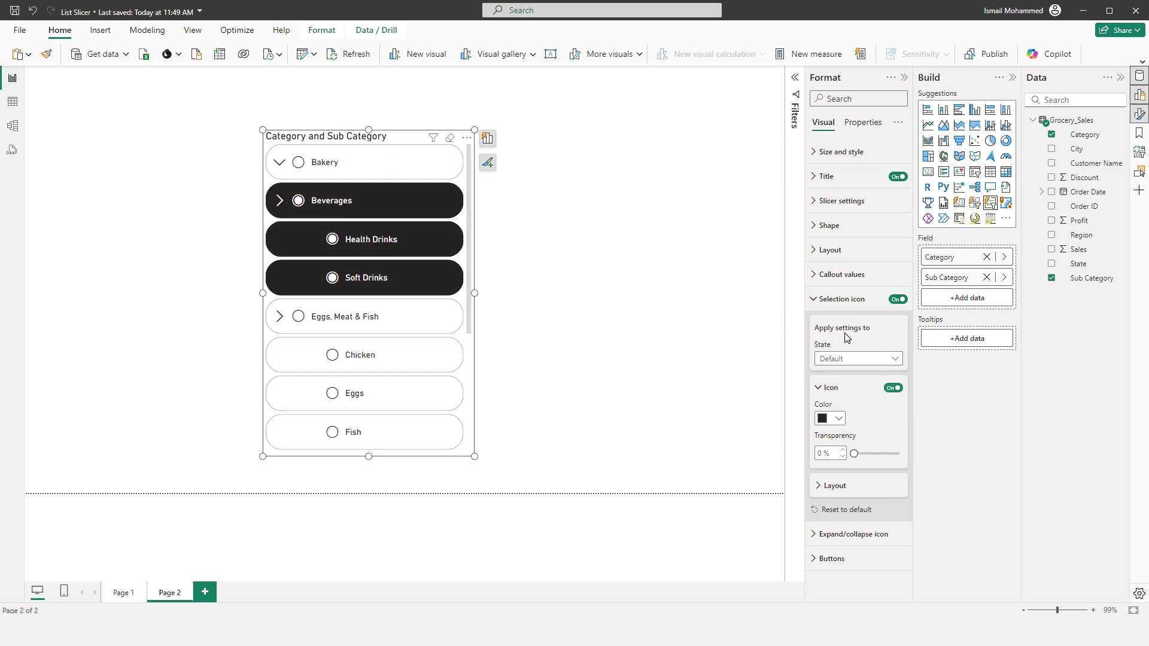
{"action": "left_click", "coordinate": [831, 418]}
{"action": "left_click", "coordinate": [832, 230]}
{"action": "left_click", "coordinate": [838, 421]}
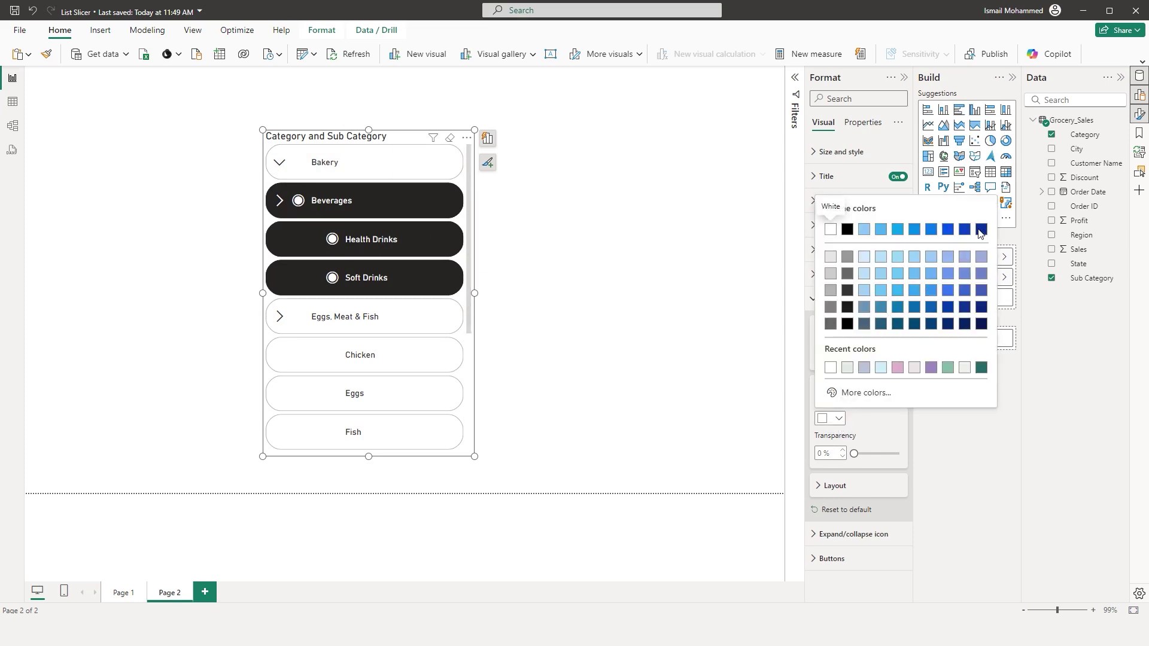
{"action": "left_click", "coordinate": [980, 231]}
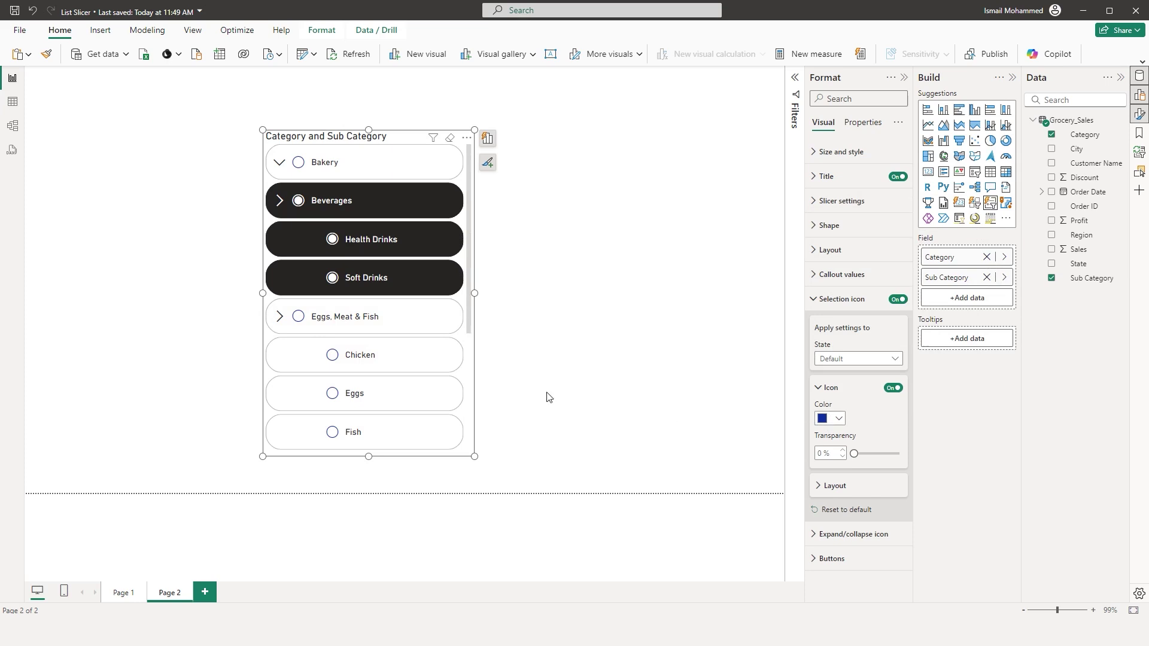
{"action": "mouse_move", "coordinate": [856, 454]}
{"action": "left_mouse_down"}
{"action": "mouse_move", "coordinate": [873, 454]}
{"action": "mouse_move", "coordinate": [857, 454]}
{"action": "left_mouse_up"}
Set the selection icon's color in the Selected state to medium blue from the theme colors.
{"action": "left_click", "coordinate": [844, 359]}
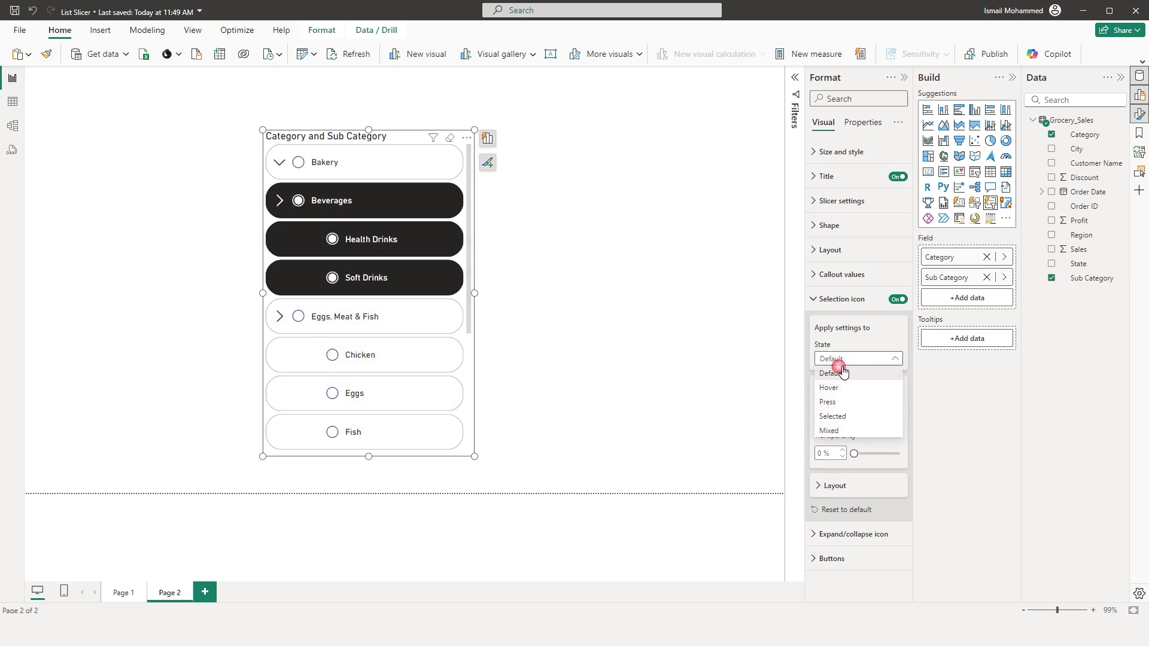
{"action": "left_click", "coordinate": [841, 418]}
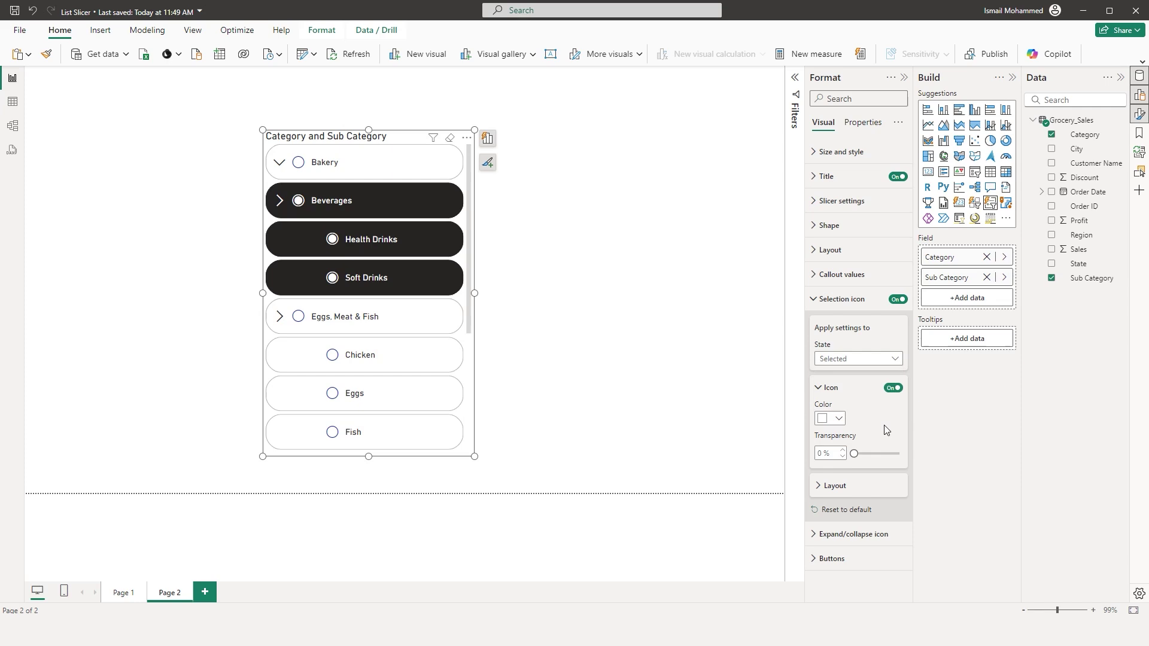
{"action": "left_click", "coordinate": [839, 419]}
{"action": "left_click", "coordinate": [916, 231]}
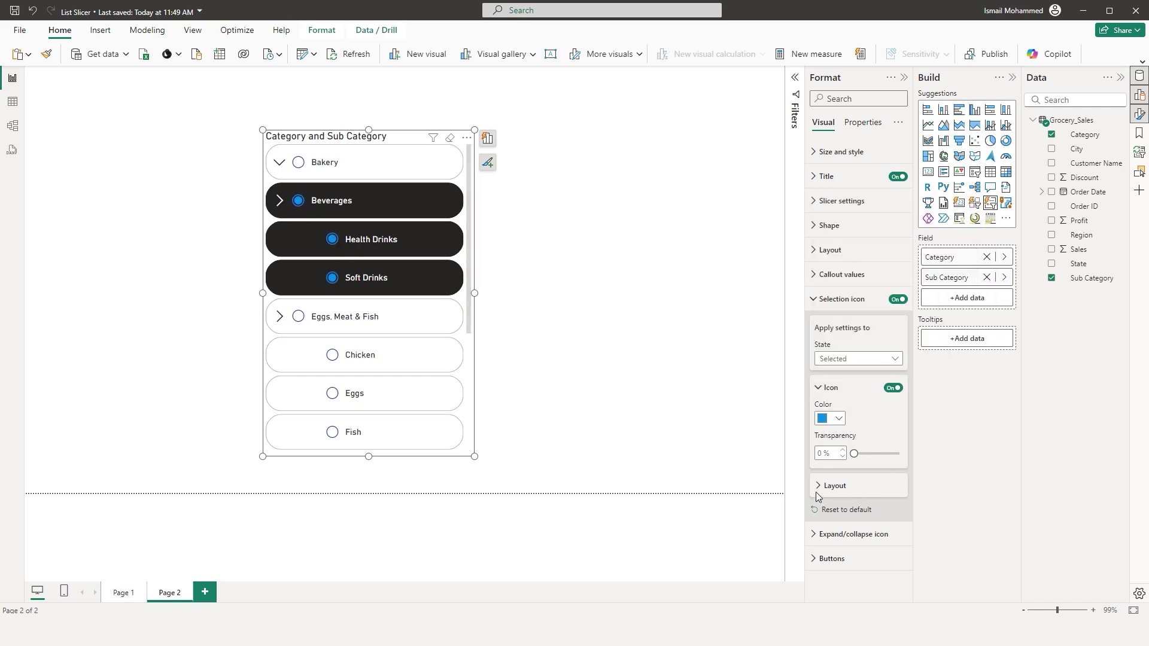
Turn on overlay for the Selected-state selection icon and try the Top center and Bottom center positions.
{"action": "left_click", "coordinate": [837, 486]}
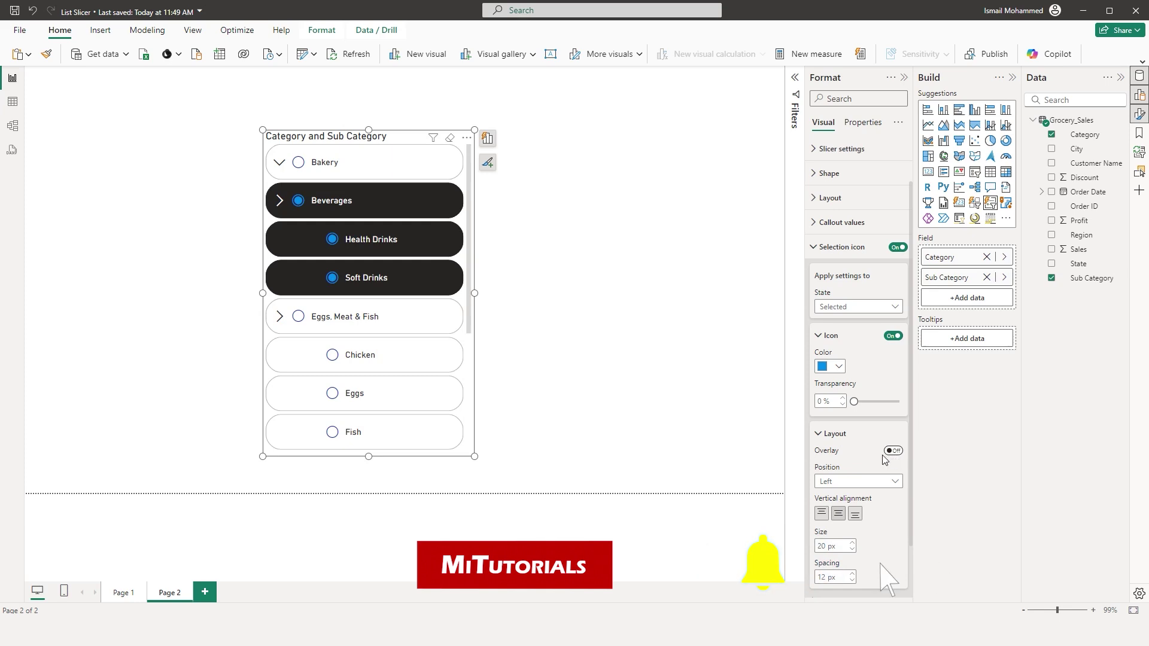
{"action": "left_click", "coordinate": [895, 453]}
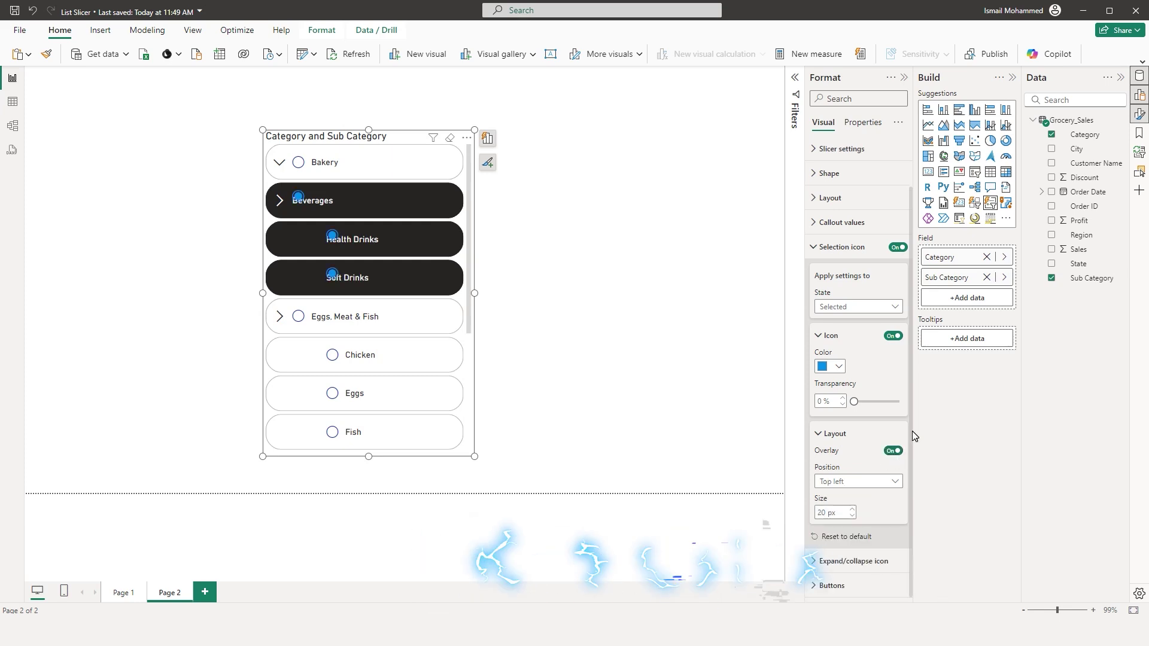
{"action": "left_click", "coordinate": [869, 486]}
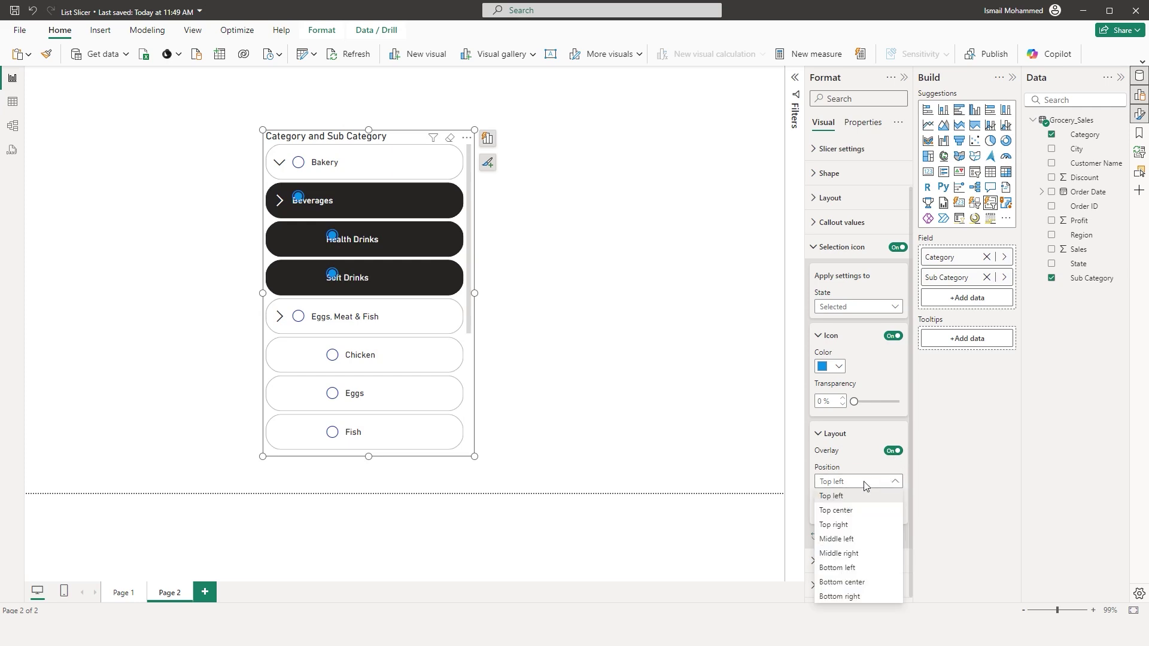
{"action": "left_click", "coordinate": [853, 513]}
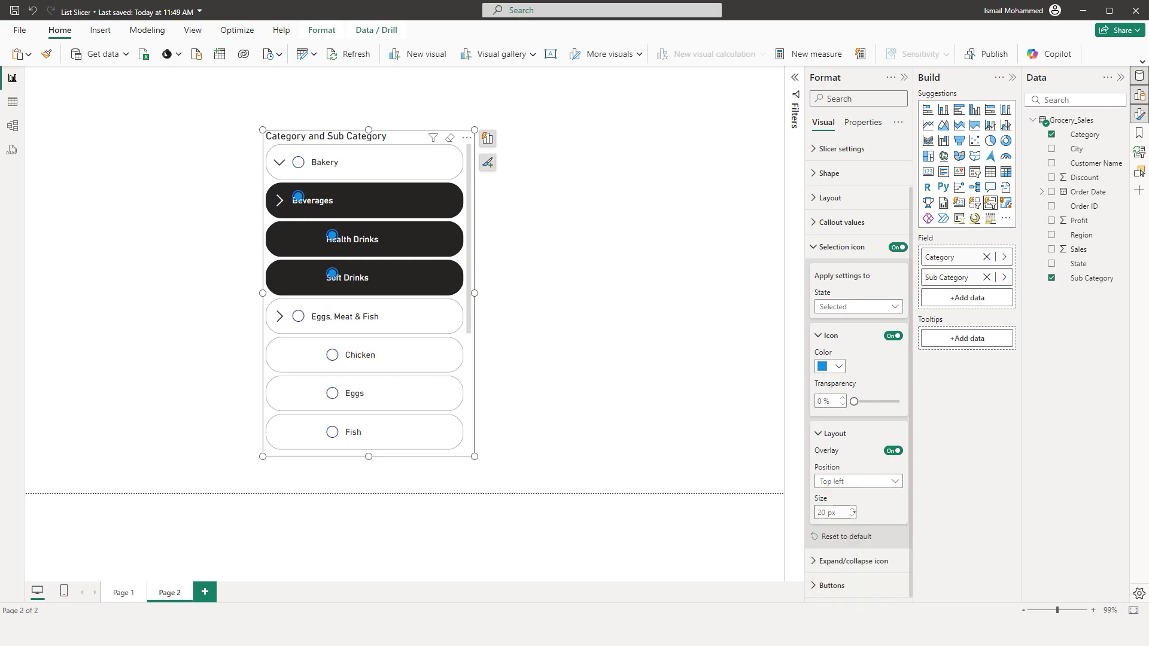
{"action": "left_click", "coordinate": [867, 482]}
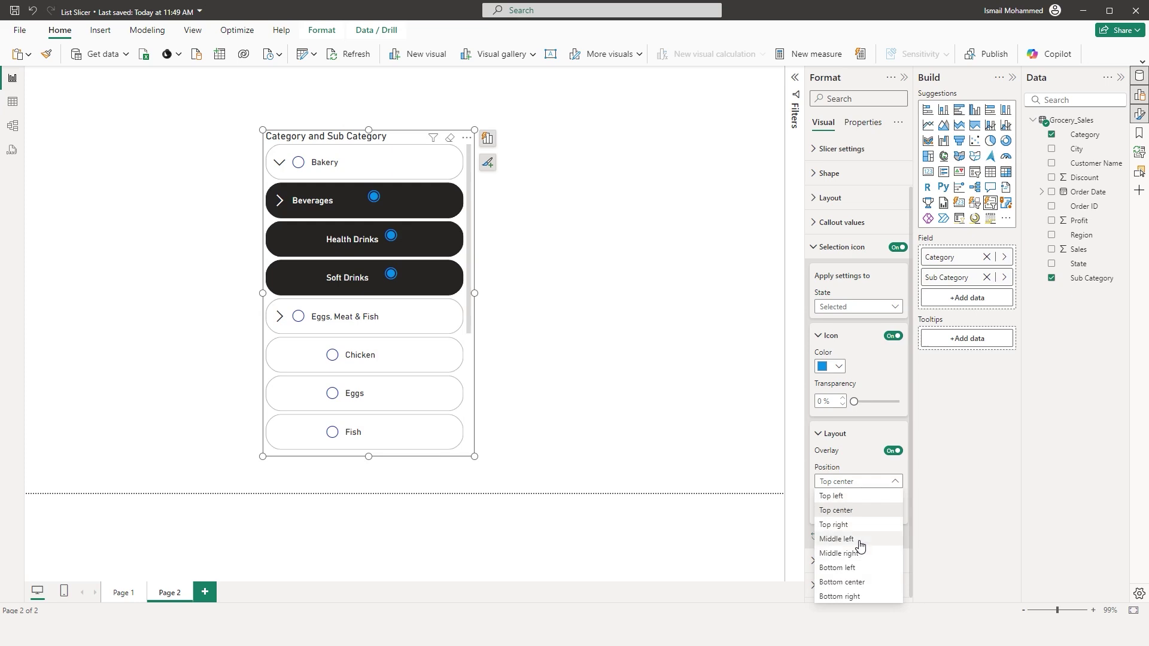
{"action": "key", "text": "Escape"}
{"action": "left_click", "coordinate": [860, 482]}
{"action": "left_click", "coordinate": [860, 585]}
Try the Bottom right and Middle left overlay positions for the selection icon, and turn the overlay off.
{"action": "left_click", "coordinate": [860, 482]}
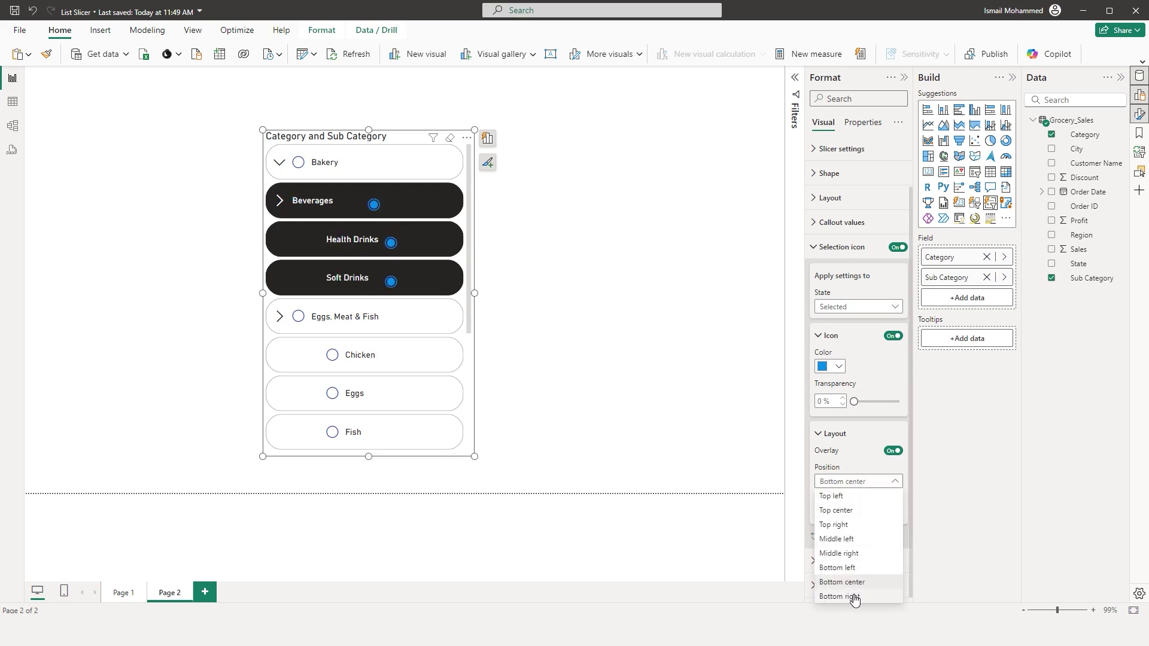
{"action": "left_click", "coordinate": [855, 598]}
{"action": "left_click", "coordinate": [869, 482]}
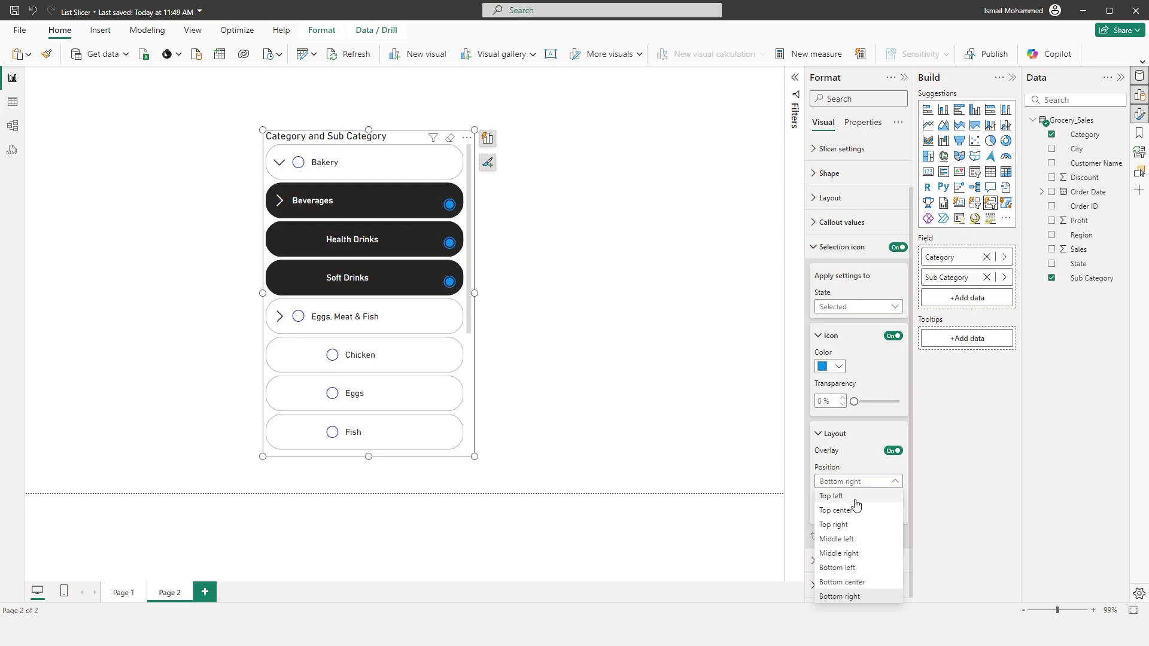
{"action": "left_click", "coordinate": [854, 538]}
{"action": "left_click", "coordinate": [860, 482]}
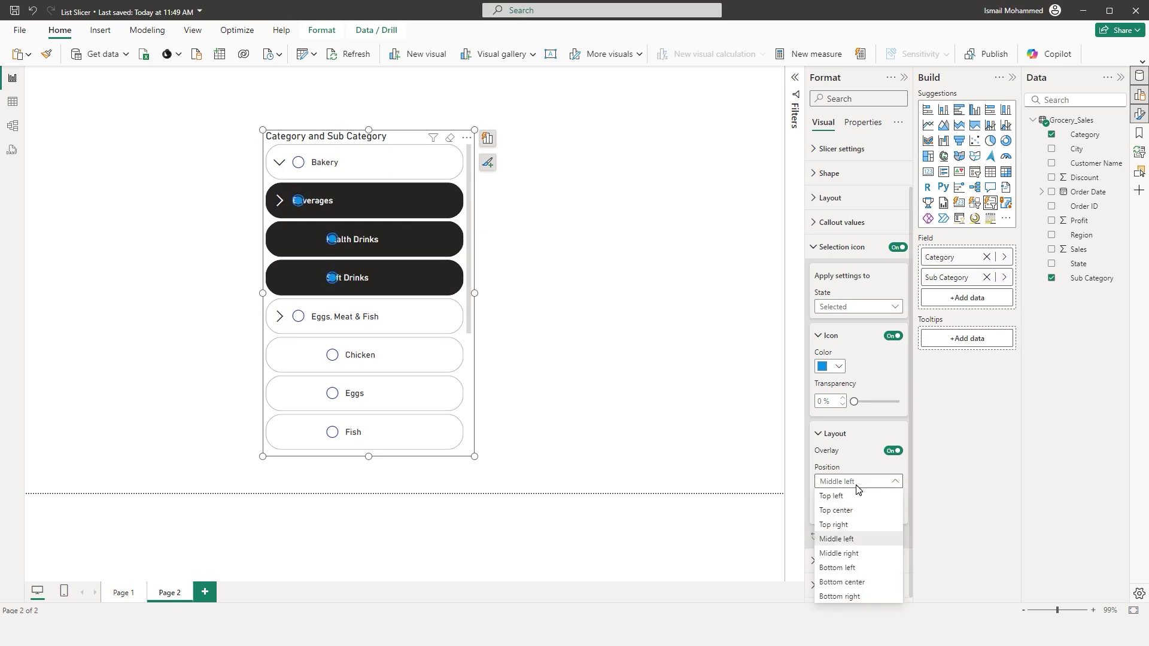
{"action": "left_click", "coordinate": [850, 542]}
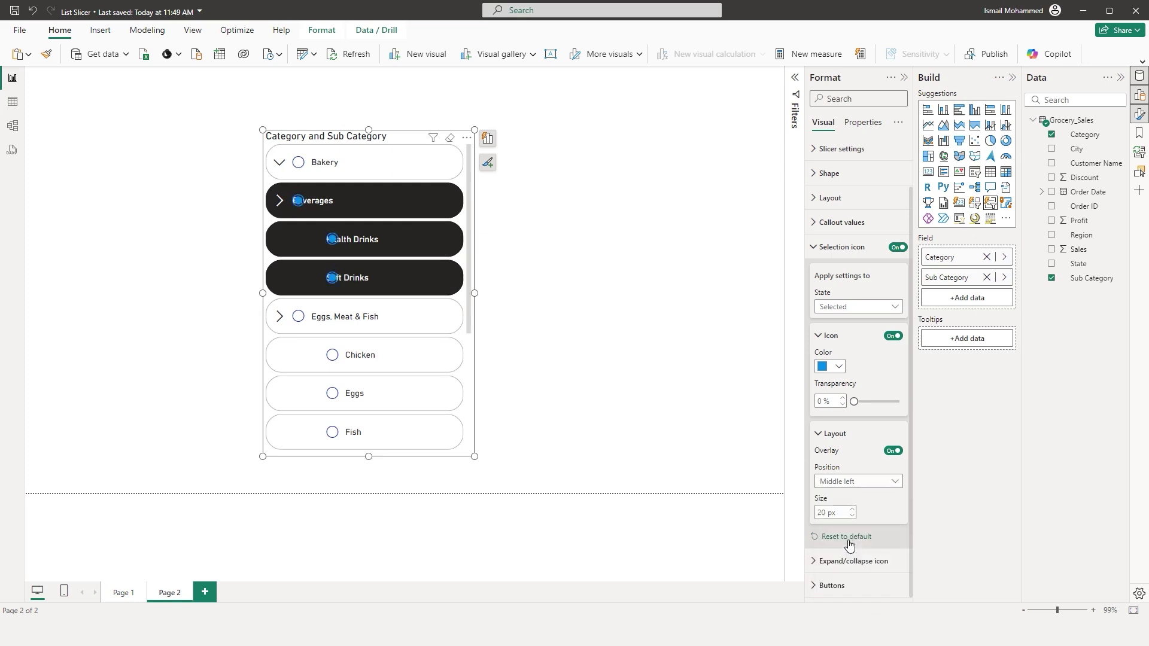
{"action": "left_click", "coordinate": [894, 452]}
{"action": "left_click", "coordinate": [818, 436]}
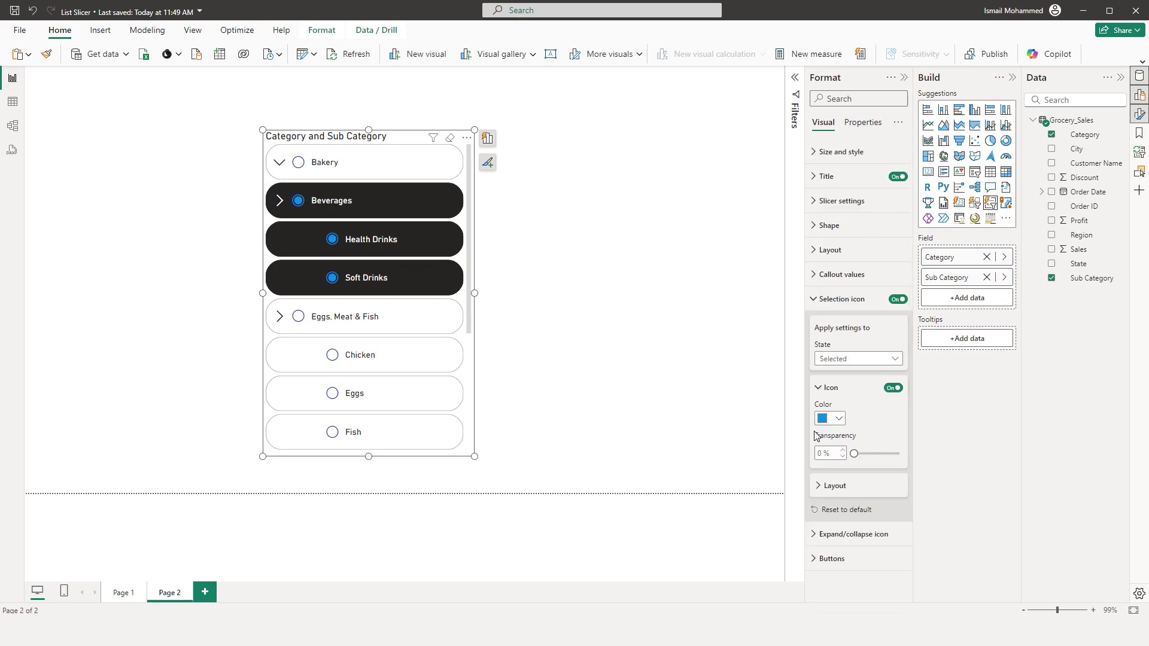
Try 100% transparency for the expand/collapse icon in the Default state, and restore it to 0%.
{"action": "left_click", "coordinate": [824, 304]}
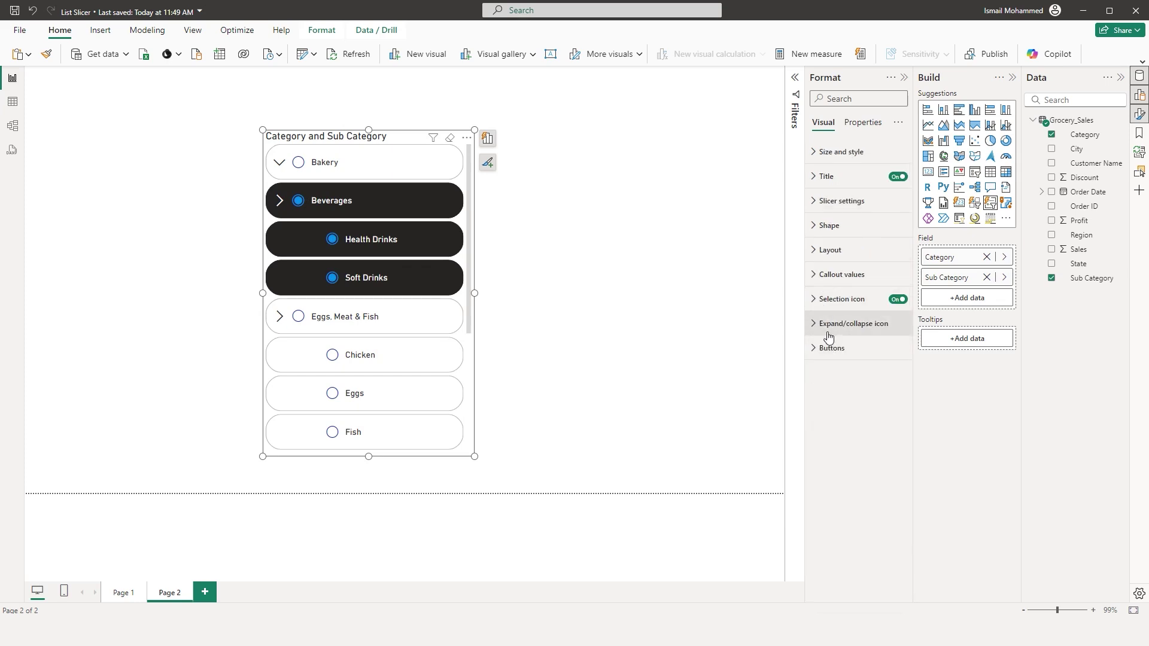
{"action": "left_click", "coordinate": [829, 326]}
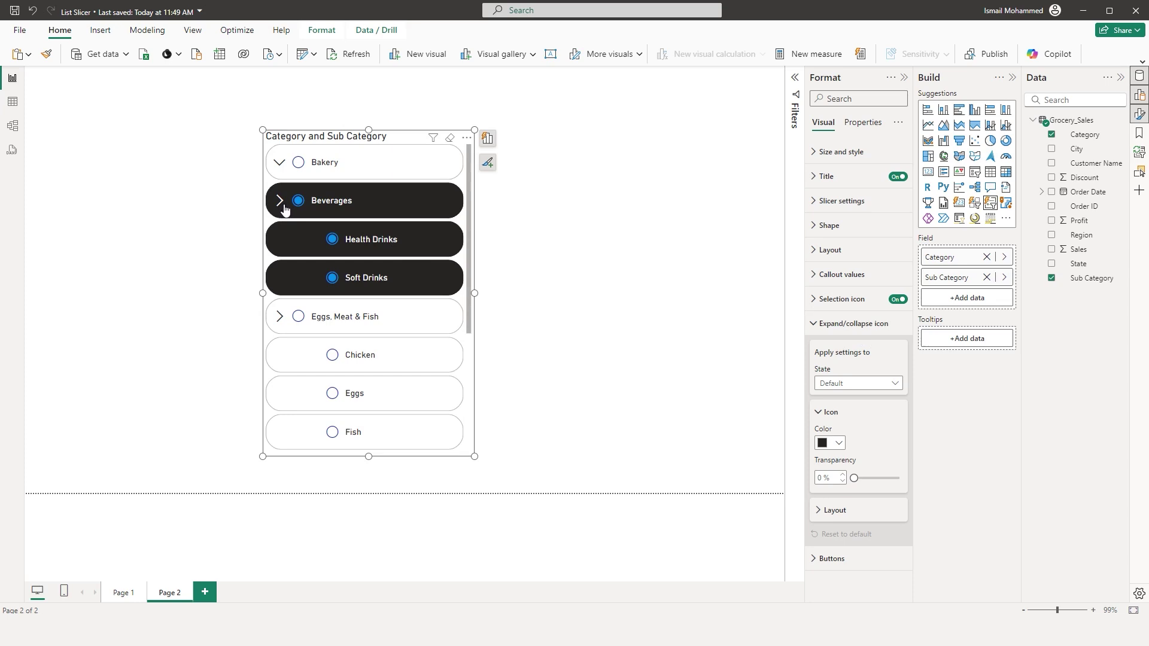
{"action": "left_click_drag", "start_coordinate": [860, 488], "coordinate": [908, 482]}
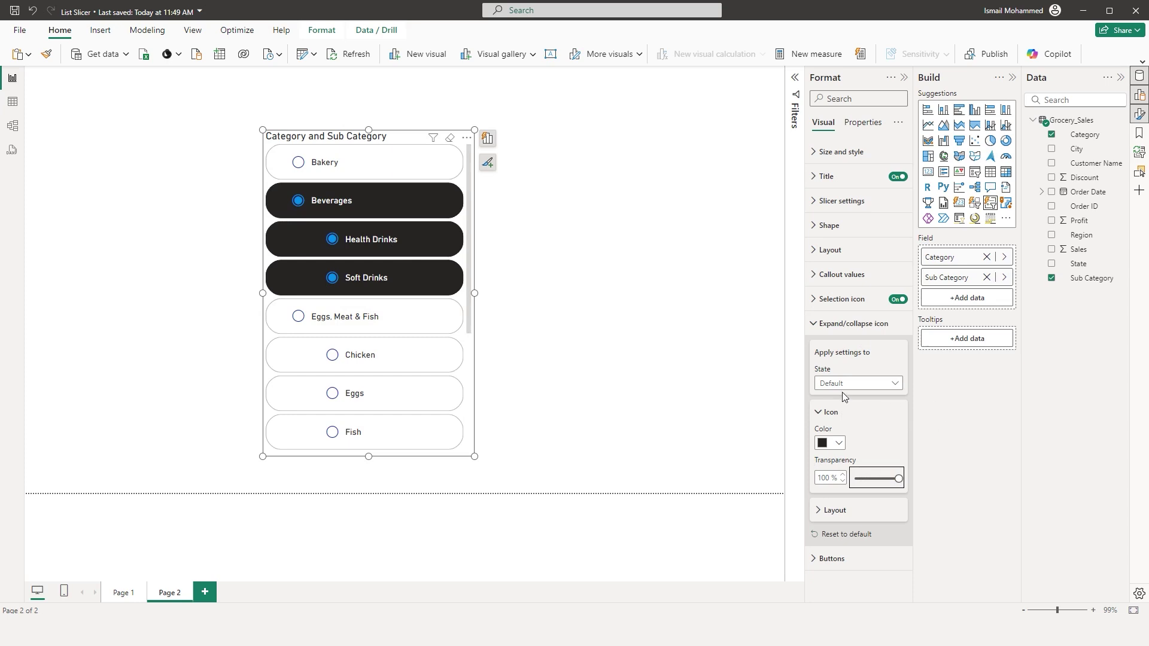
{"action": "left_click_drag", "start_coordinate": [902, 484], "coordinate": [855, 479]}
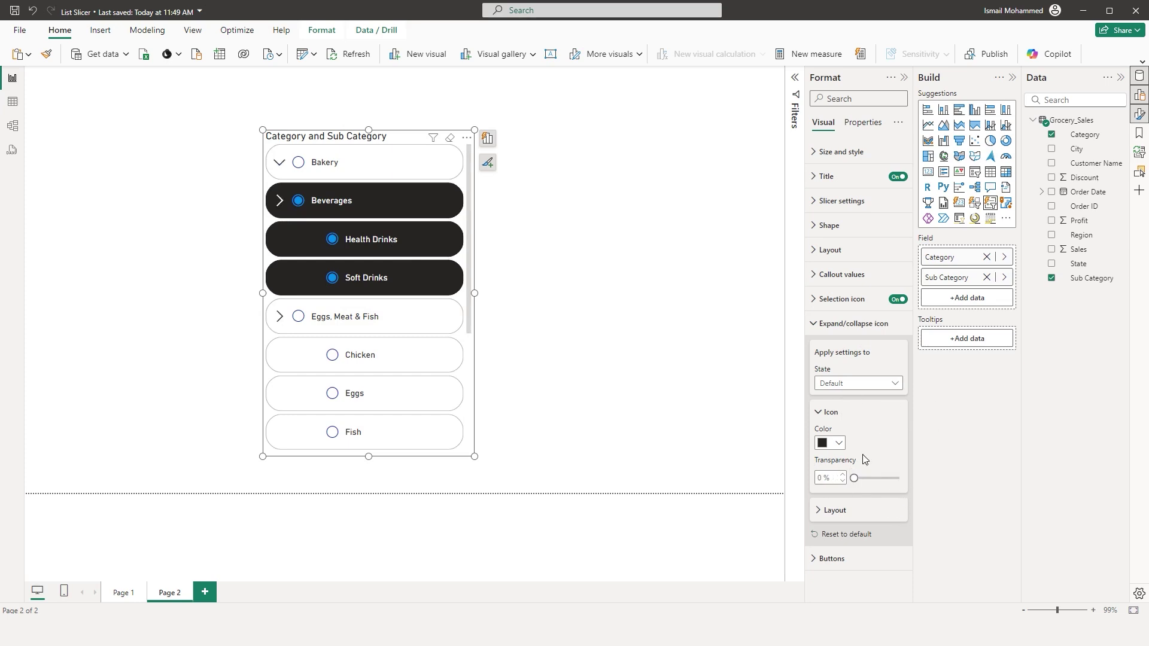
Set the expand/collapse icon's Selected-state color to a custom red and check it on the Beverages item.
{"action": "left_click", "coordinate": [854, 384]}
{"action": "left_click", "coordinate": [847, 442]}
{"action": "left_click", "coordinate": [837, 443]}
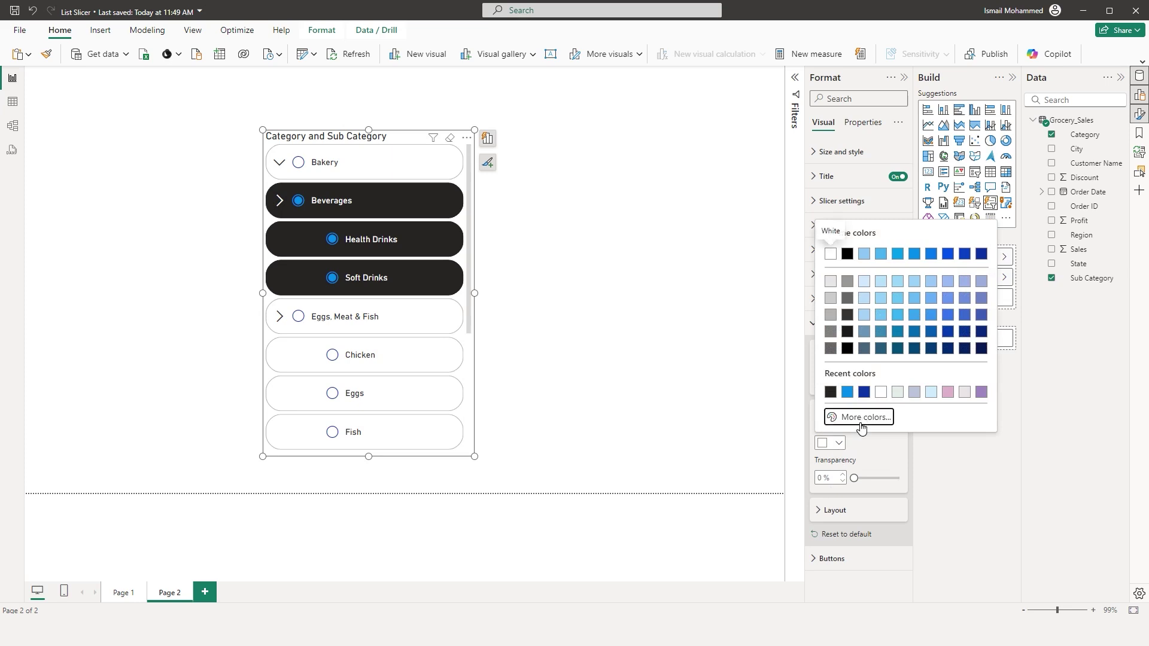
{"action": "left_click", "coordinate": [861, 417]}
{"action": "left_click", "coordinate": [976, 233]}
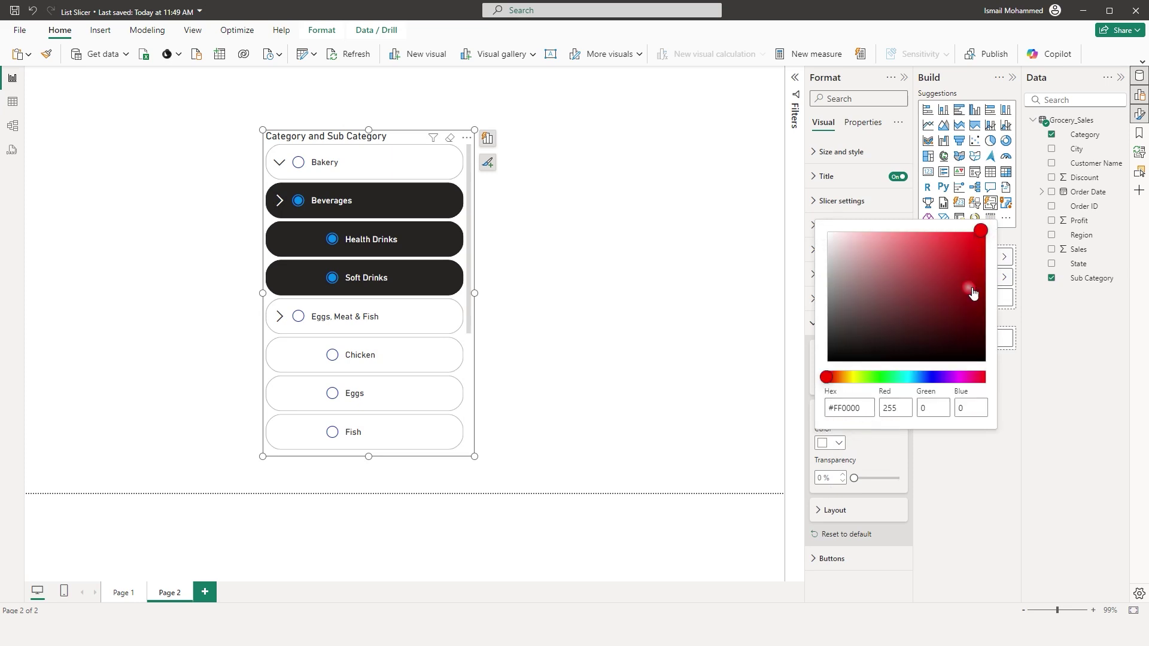
{"action": "left_click", "coordinate": [898, 446]}
{"action": "left_click", "coordinate": [281, 207]}
{"action": "left_click", "coordinate": [281, 206]}
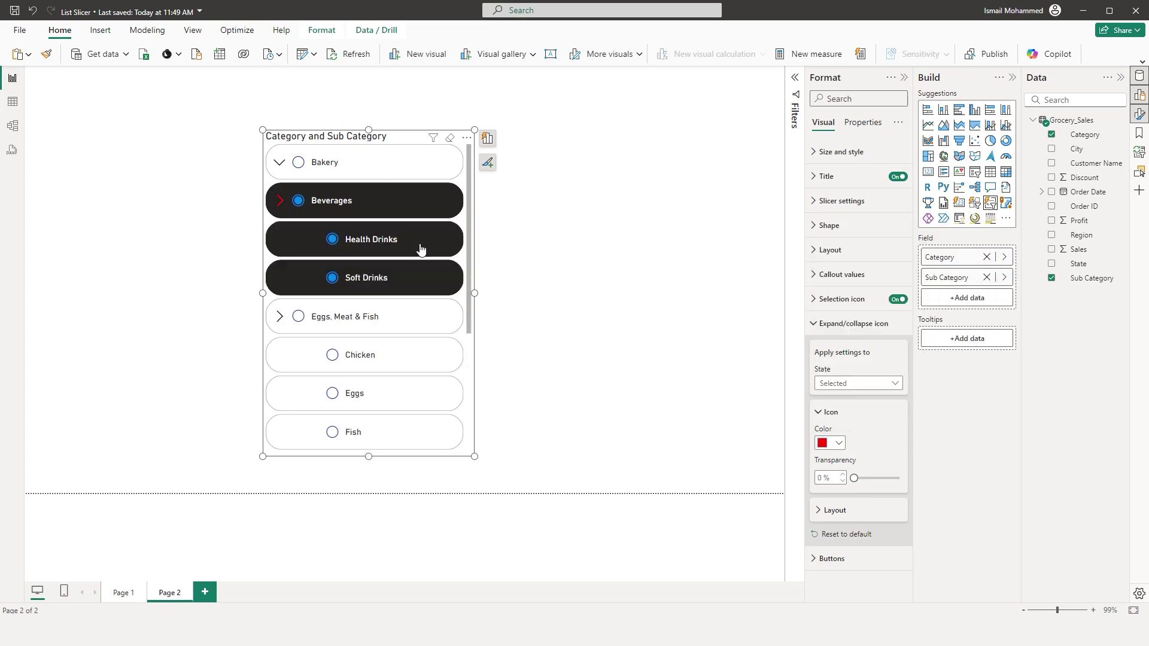
{"action": "left_click", "coordinate": [819, 337]}
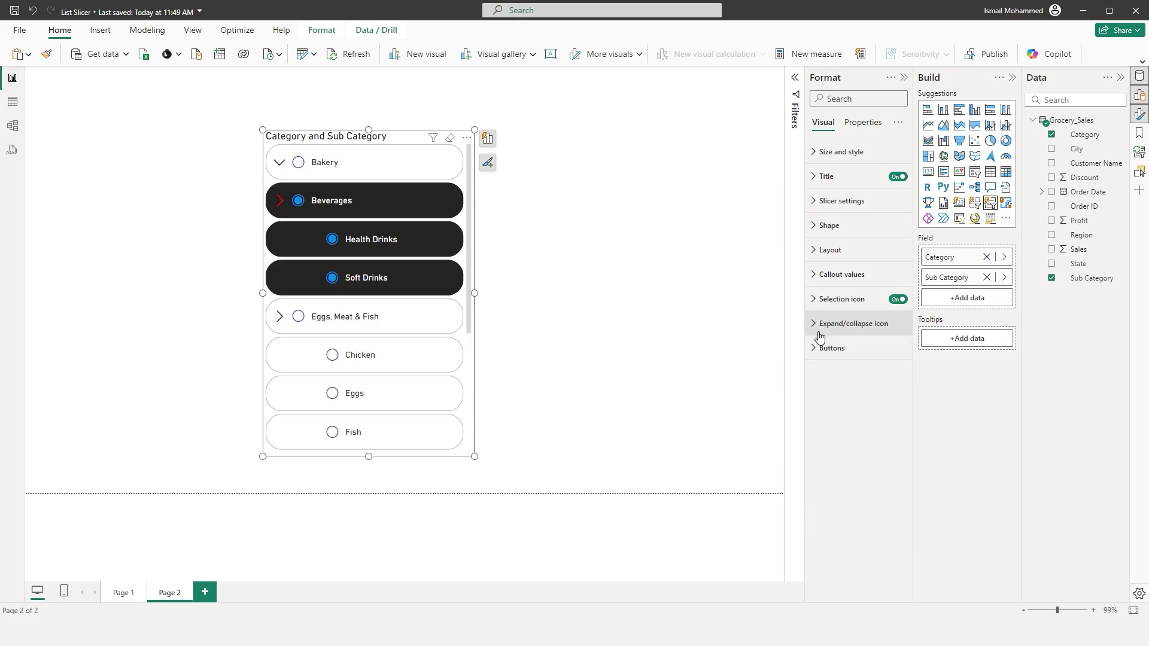
Try removing the border from the slicer's Default-state buttons, and turn it back on.
{"action": "left_click", "coordinate": [821, 348]}
{"action": "scroll", "coordinate": [904, 390], "scroll_direction": "down", "scroll_amount": 2}
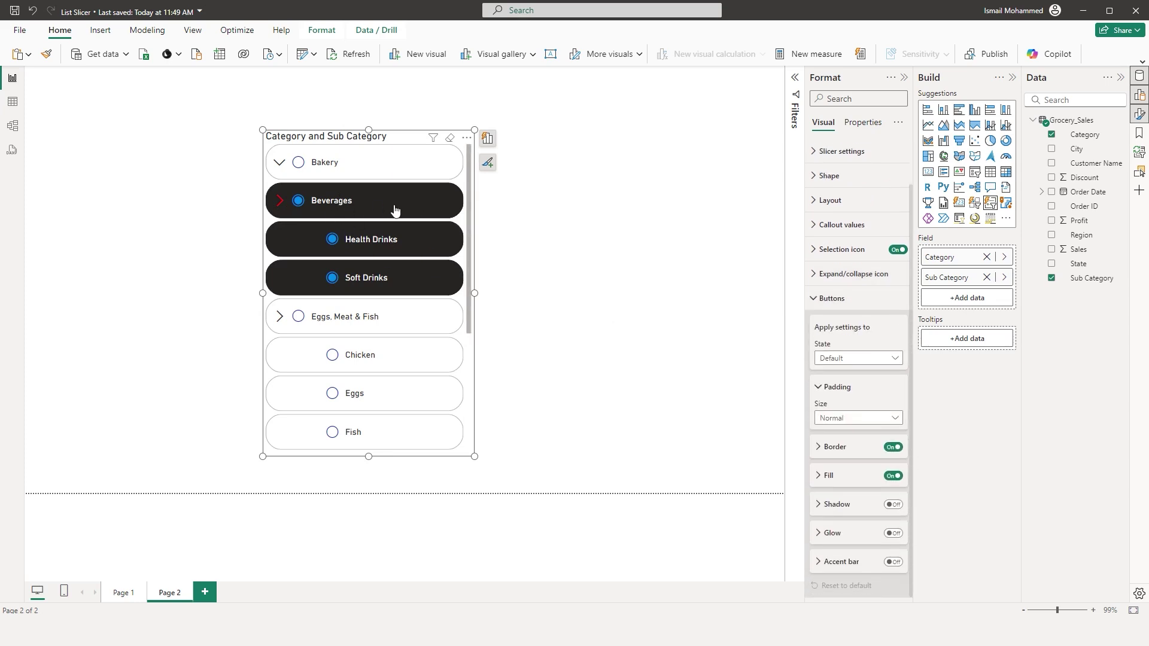
{"action": "left_click", "coordinate": [894, 448]}
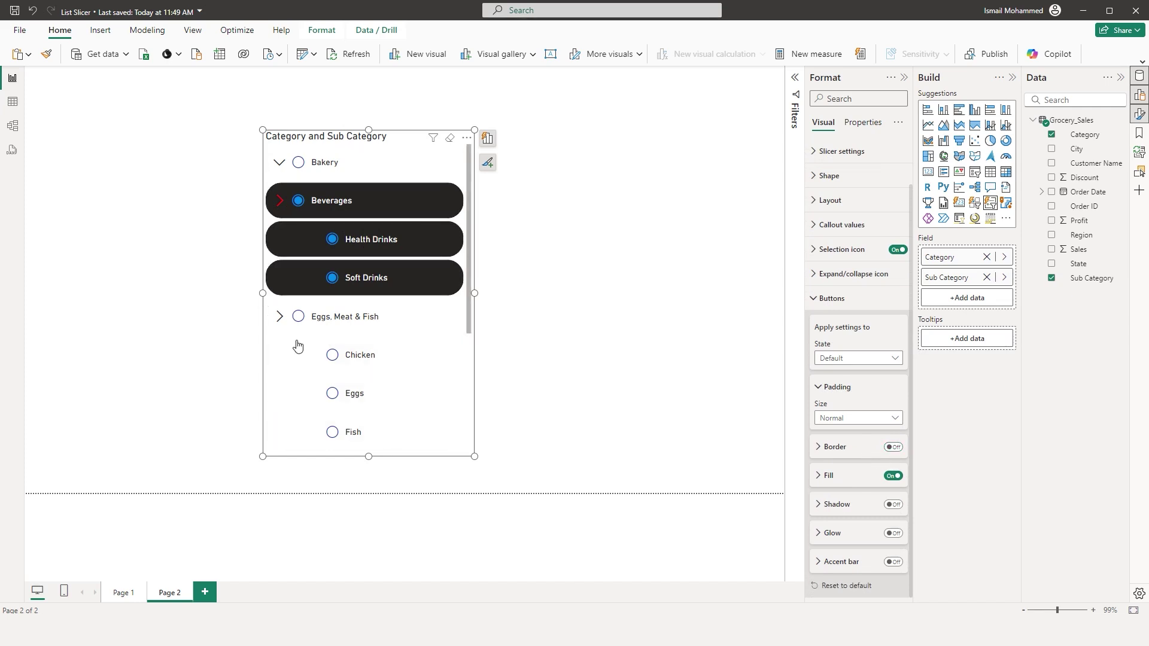
{"action": "left_click", "coordinate": [894, 447]}
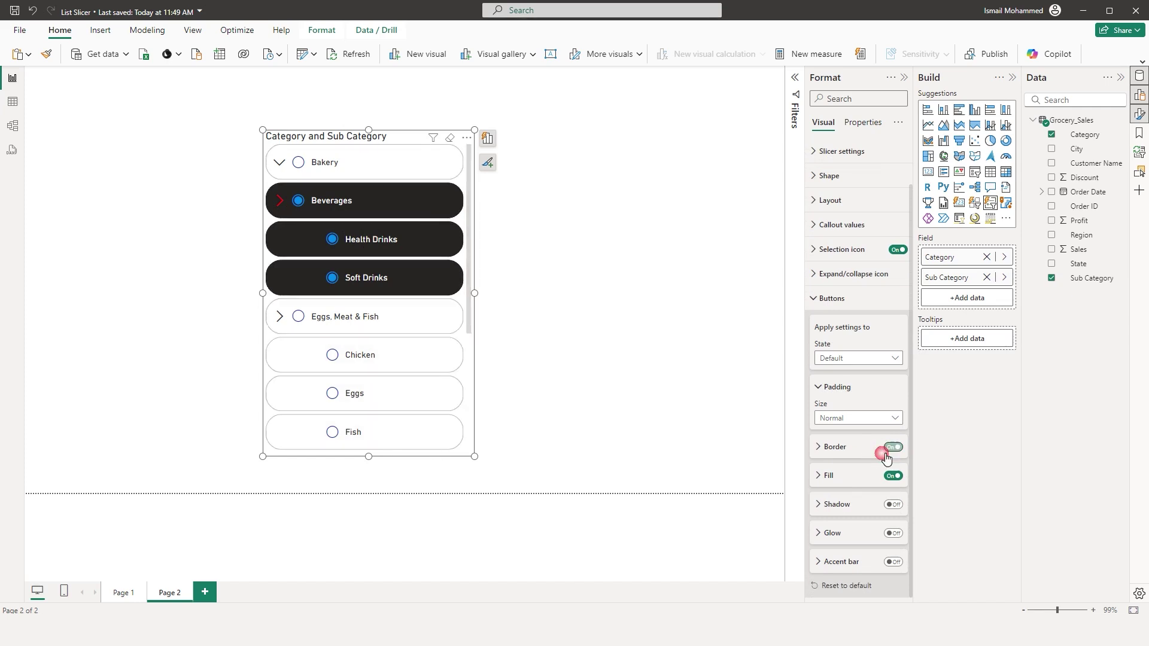
Fill the Default-state buttons with light blue at 50% transparency.
{"action": "left_click", "coordinate": [819, 475]}
{"action": "scroll", "coordinate": [907, 419], "scroll_direction": "down", "scroll_amount": 3}
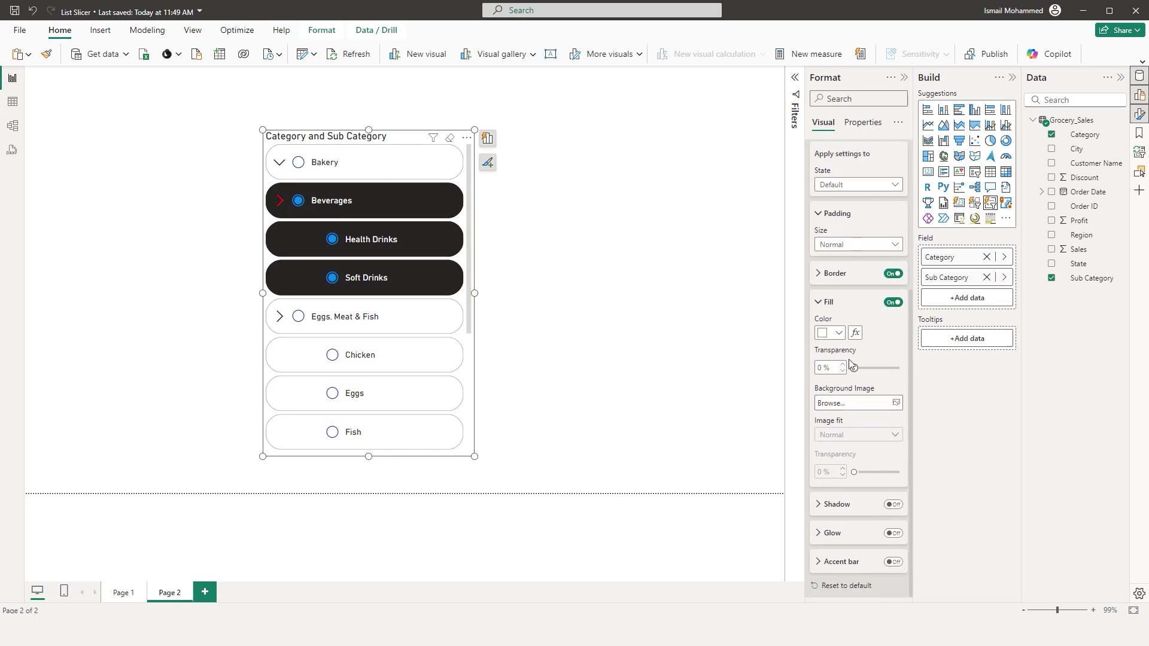
{"action": "left_click", "coordinate": [837, 335]}
{"action": "left_click", "coordinate": [866, 376]}
{"action": "left_click_drag", "start_coordinate": [871, 369], "coordinate": [885, 375]}
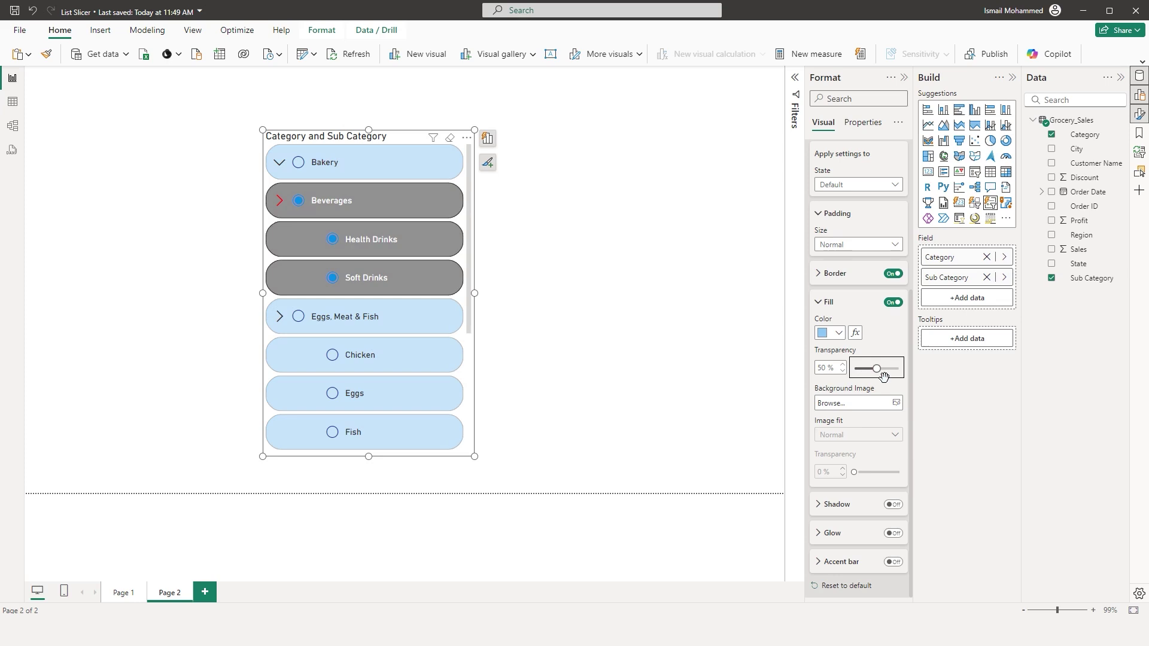
Try Narrow padding for the slicer buttons, and set the padding size to Wide.
{"action": "left_click", "coordinate": [846, 249]}
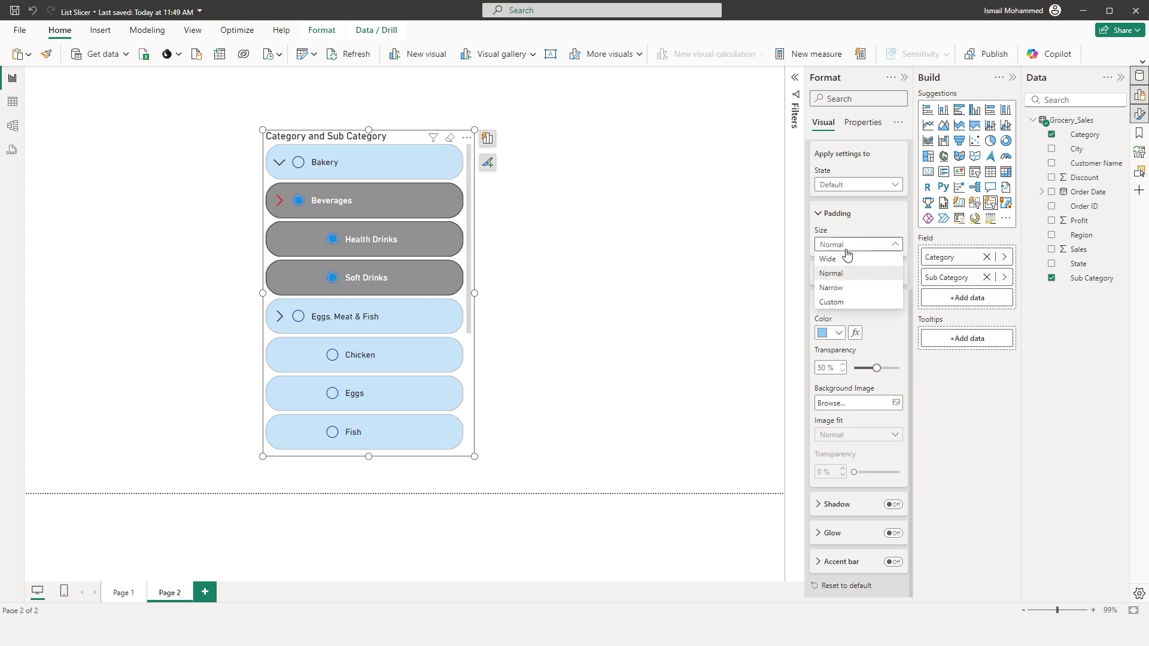
{"action": "left_click", "coordinate": [845, 288]}
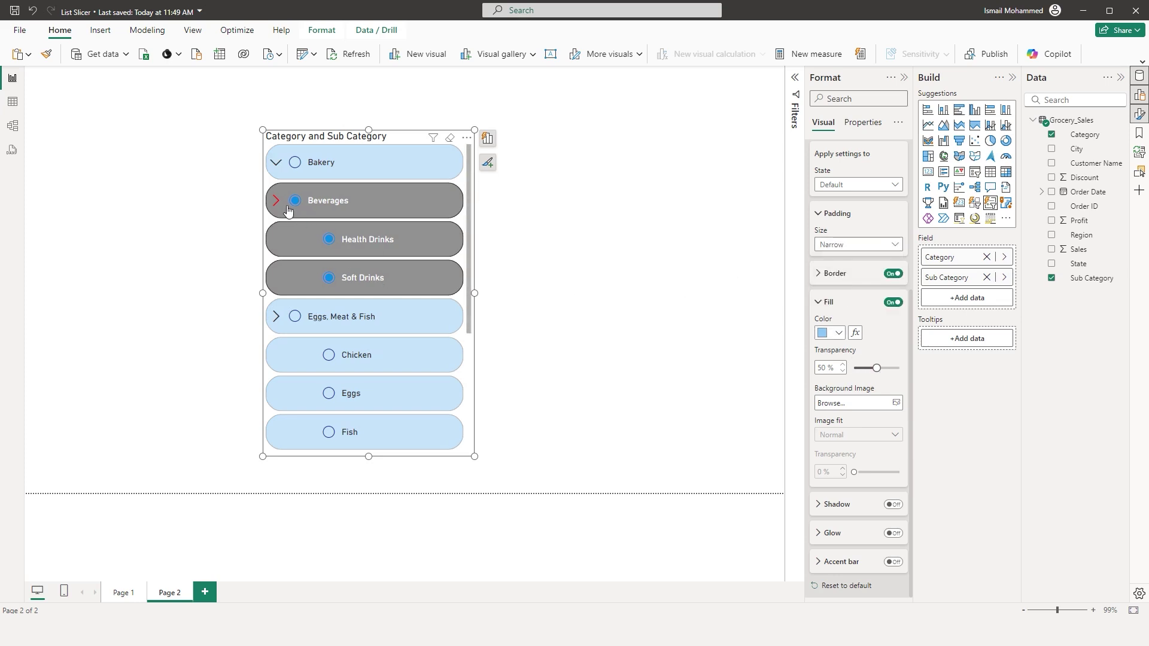
{"action": "left_click", "coordinate": [846, 244]}
{"action": "left_click", "coordinate": [844, 259]}
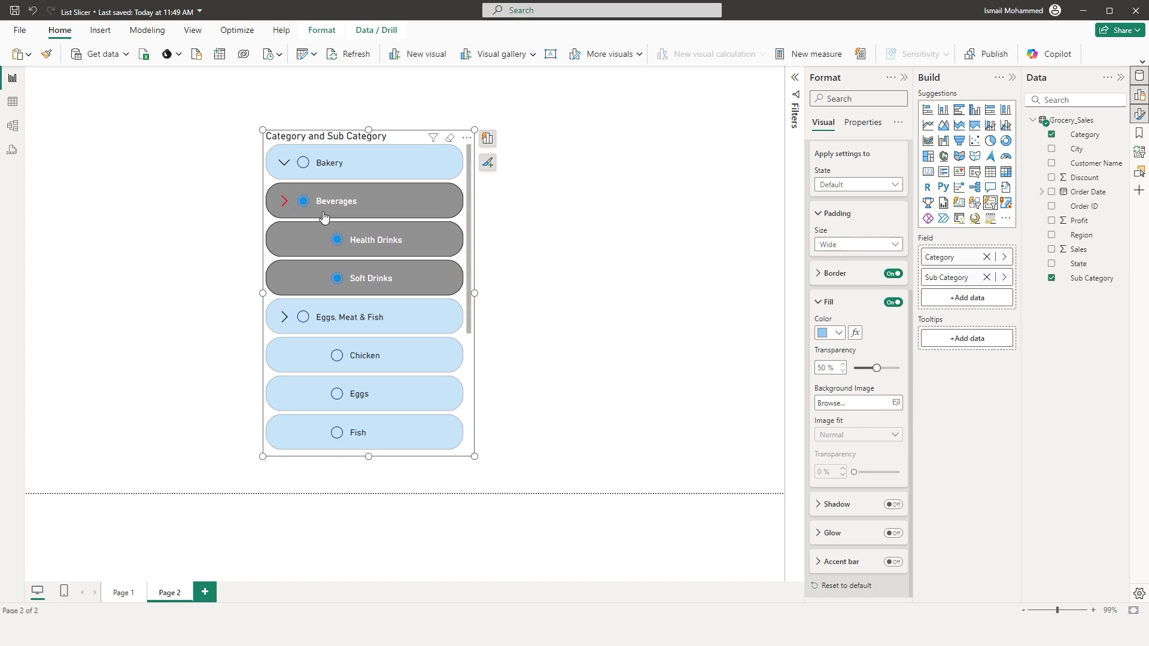
Set the Selected-state buttons' fill color to the recently used red, and try their shadow before leaving it off.
{"action": "left_click", "coordinate": [861, 185]}
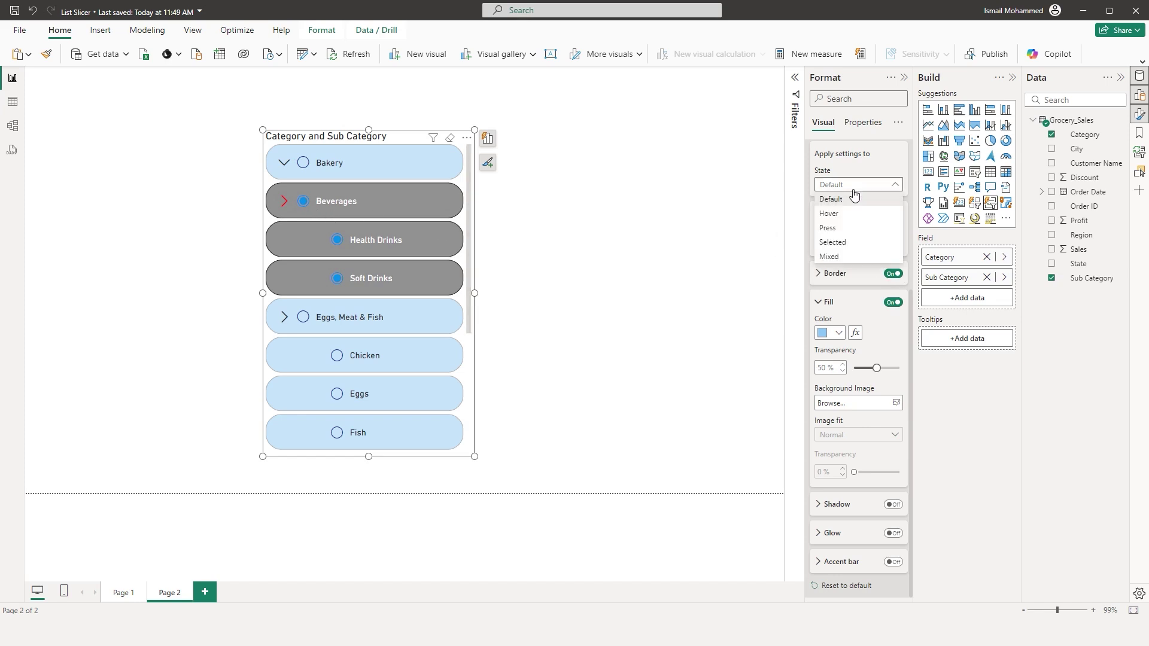
{"action": "left_click", "coordinate": [853, 243]}
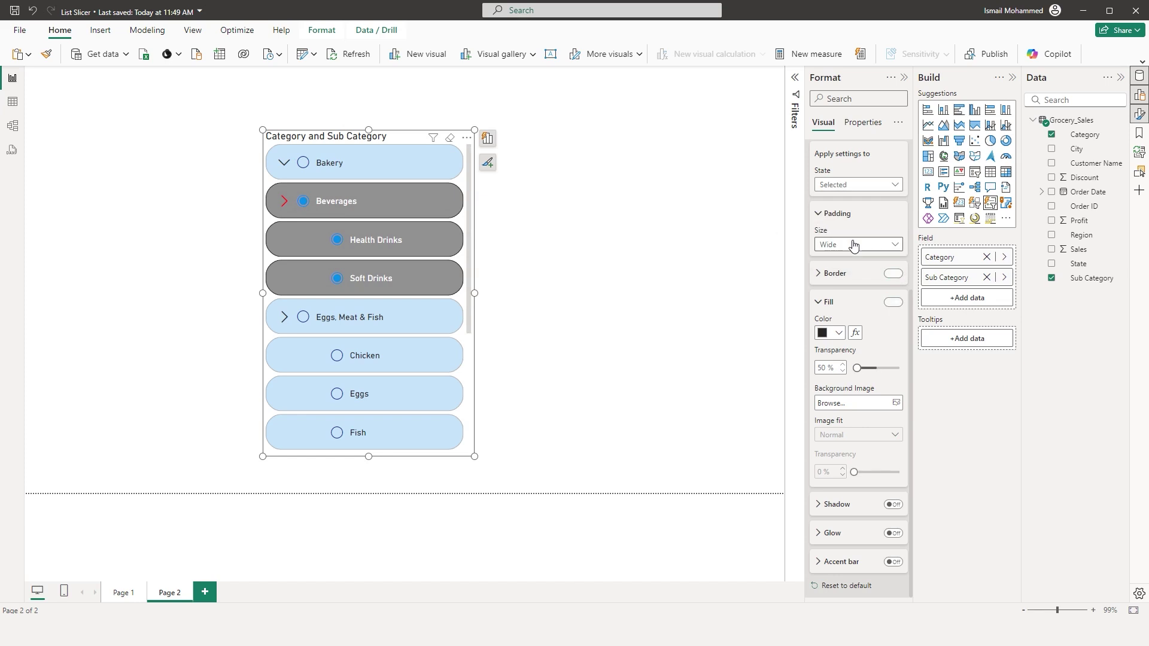
{"action": "left_click", "coordinate": [839, 336]}
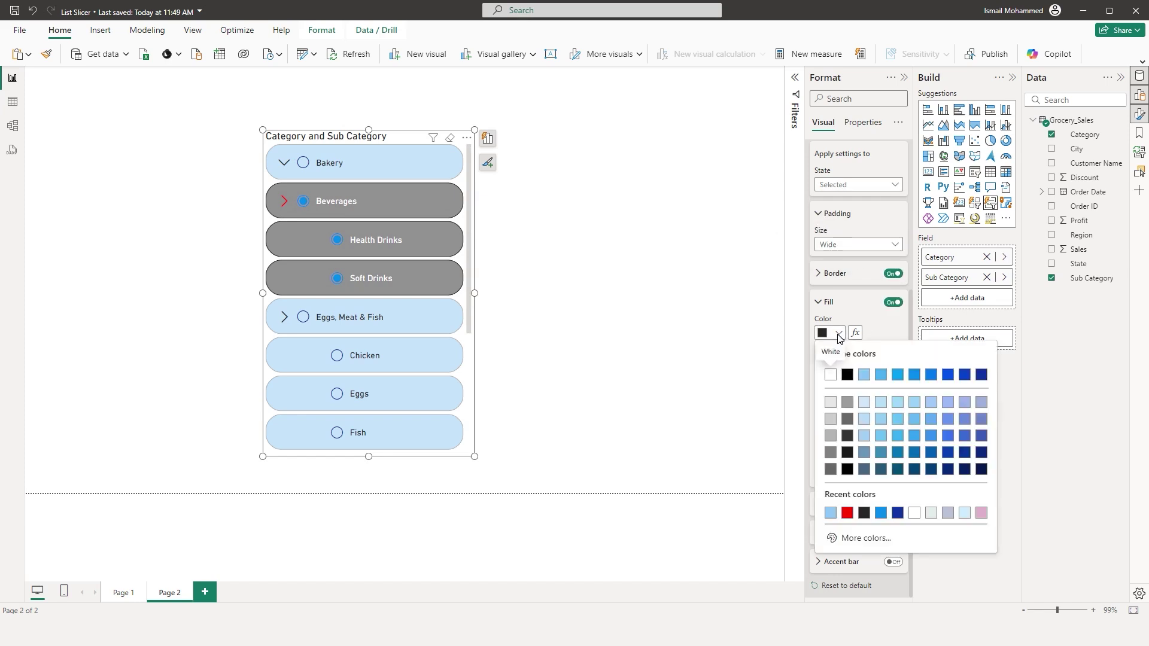
{"action": "left_click", "coordinate": [848, 513]}
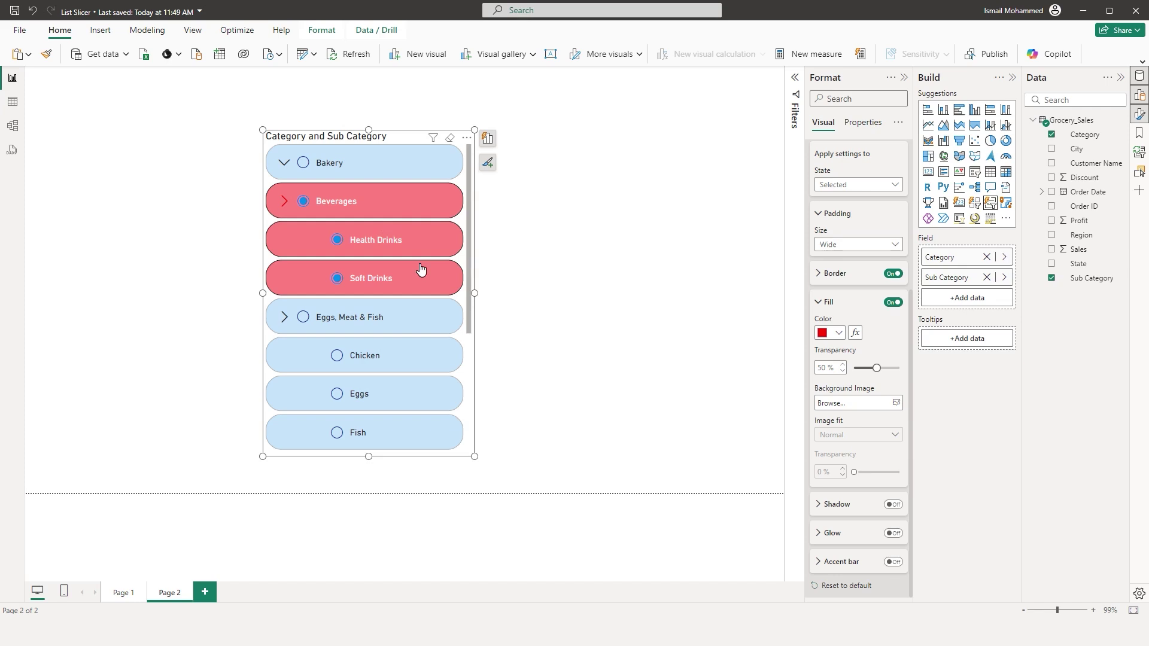
{"action": "left_click", "coordinate": [895, 510]}
{"action": "left_click", "coordinate": [895, 513]}
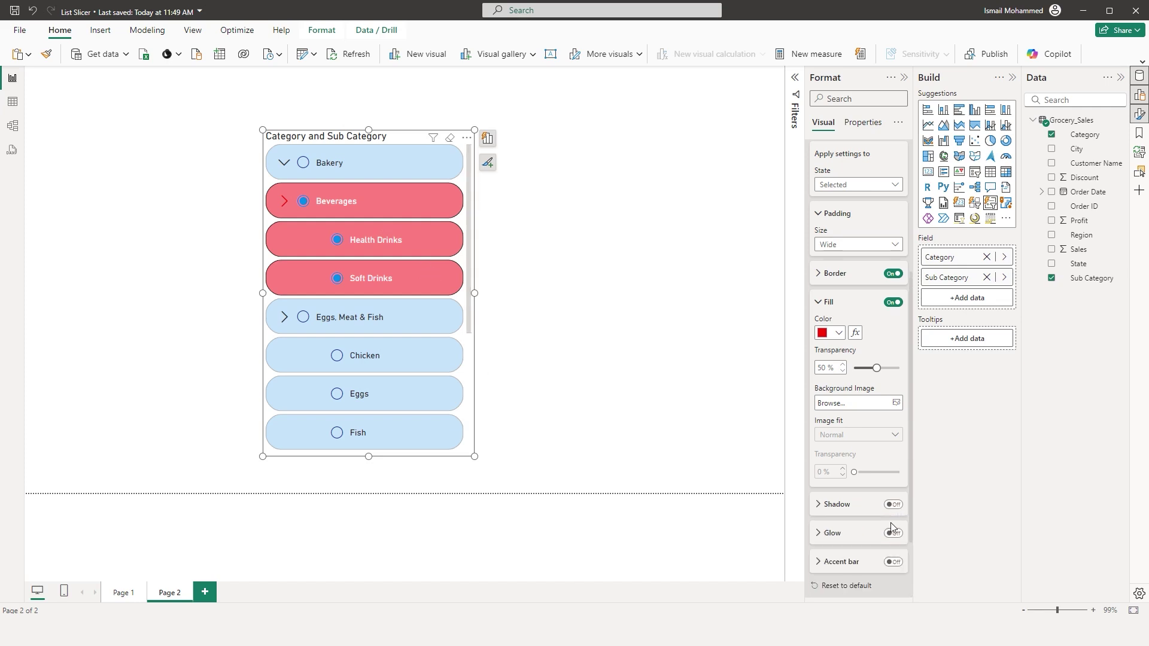
Turn on the accent bar for the Selected-state buttons and color it light pink from the recent colors.
{"action": "left_click", "coordinate": [893, 562]}
{"action": "left_click", "coordinate": [818, 566]}
{"action": "left_click_drag", "start_coordinate": [910, 458], "coordinate": [910, 552]}
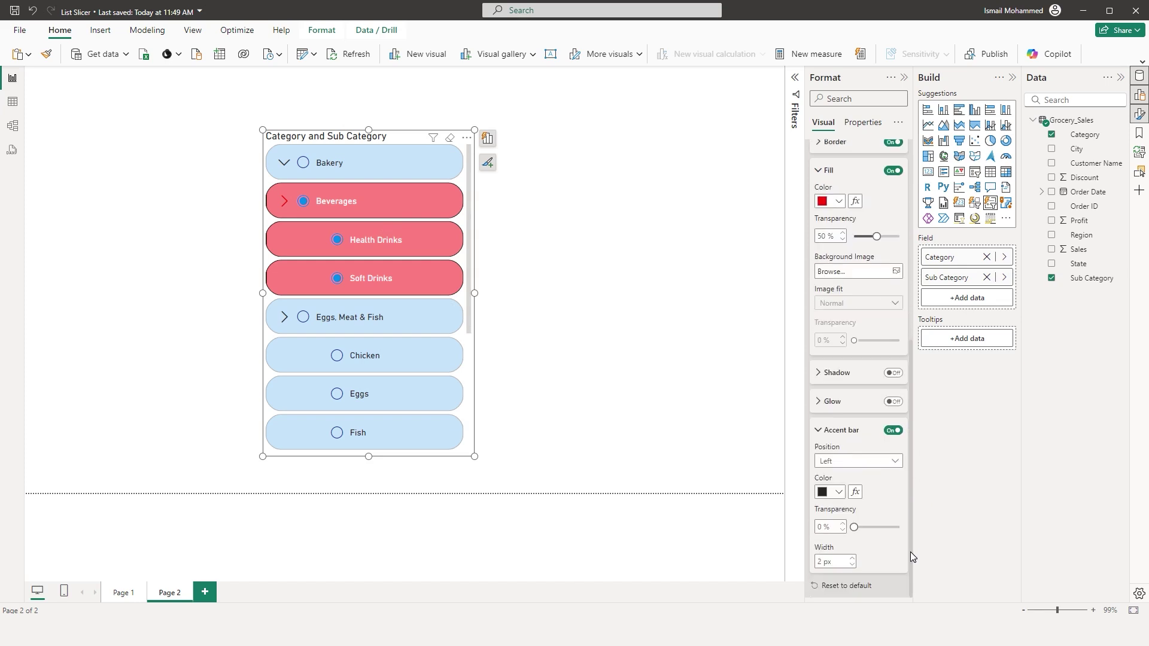
{"action": "left_click", "coordinate": [839, 493]}
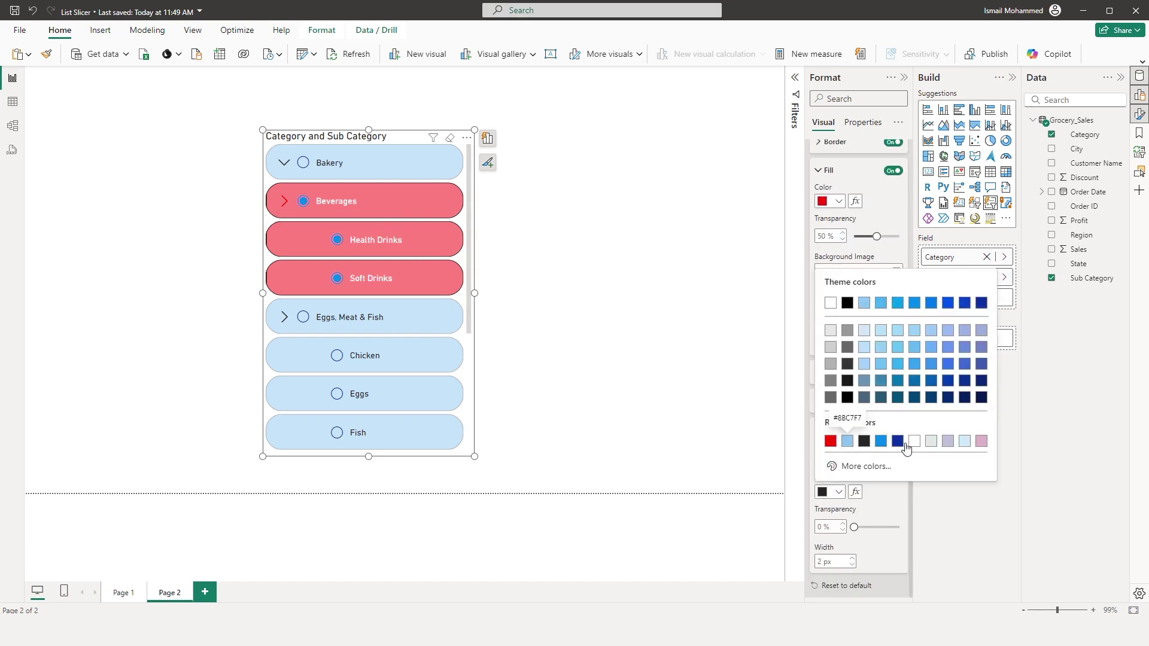
{"action": "left_click", "coordinate": [981, 442]}
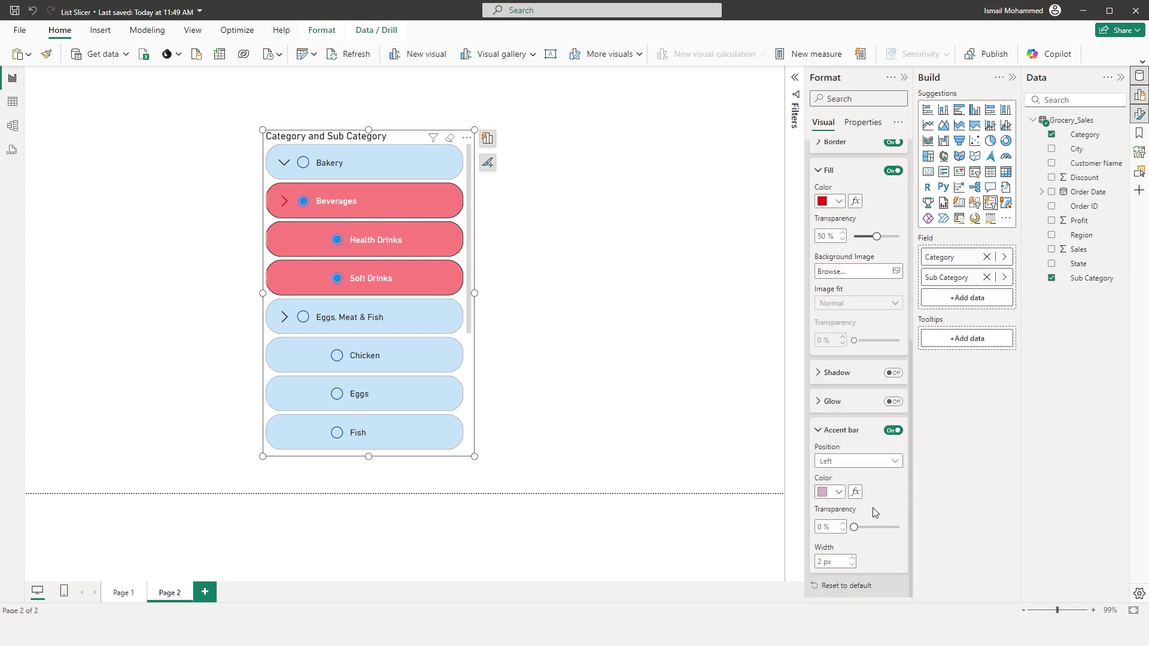
Increase the accent bar's width to 8 px.
{"action": "left_click", "coordinate": [853, 559]}
{"action": "left_click", "coordinate": [853, 558]}
{"action": "left_click", "coordinate": [853, 558]}
{"action": "left_click", "coordinate": [853, 559]}
{"action": "left_click", "coordinate": [853, 559]}
{"action": "left_click", "coordinate": [853, 558]}
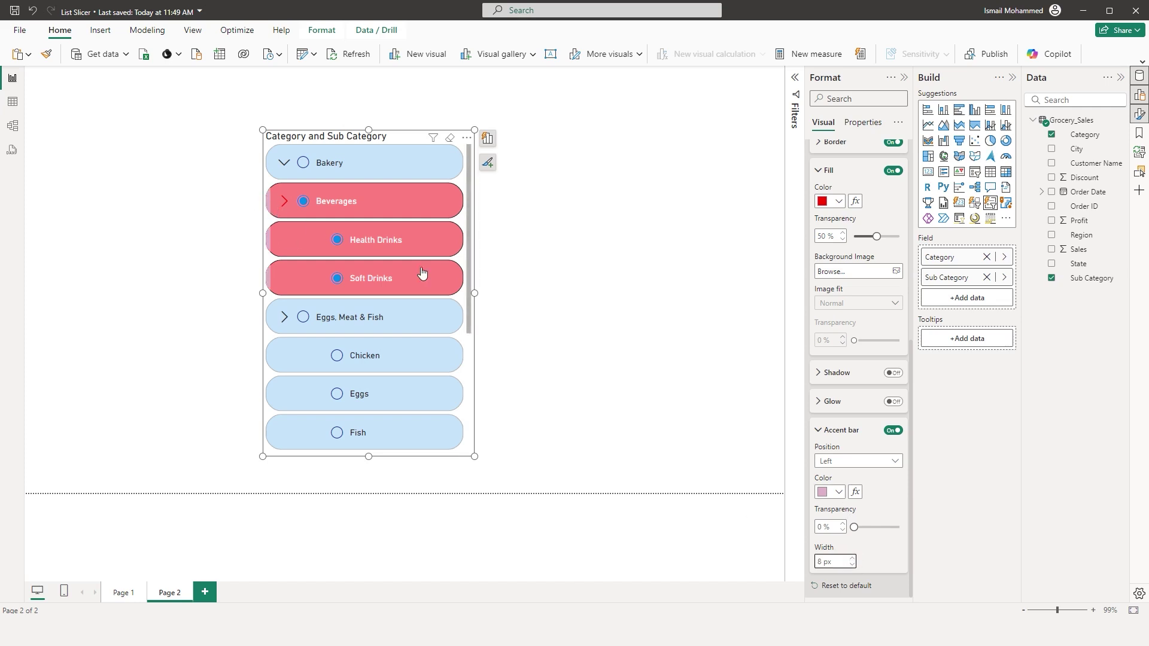
Set the Selected-state buttons' accent bar position to Bottom and its color to black.
{"action": "left_click", "coordinate": [855, 460]}
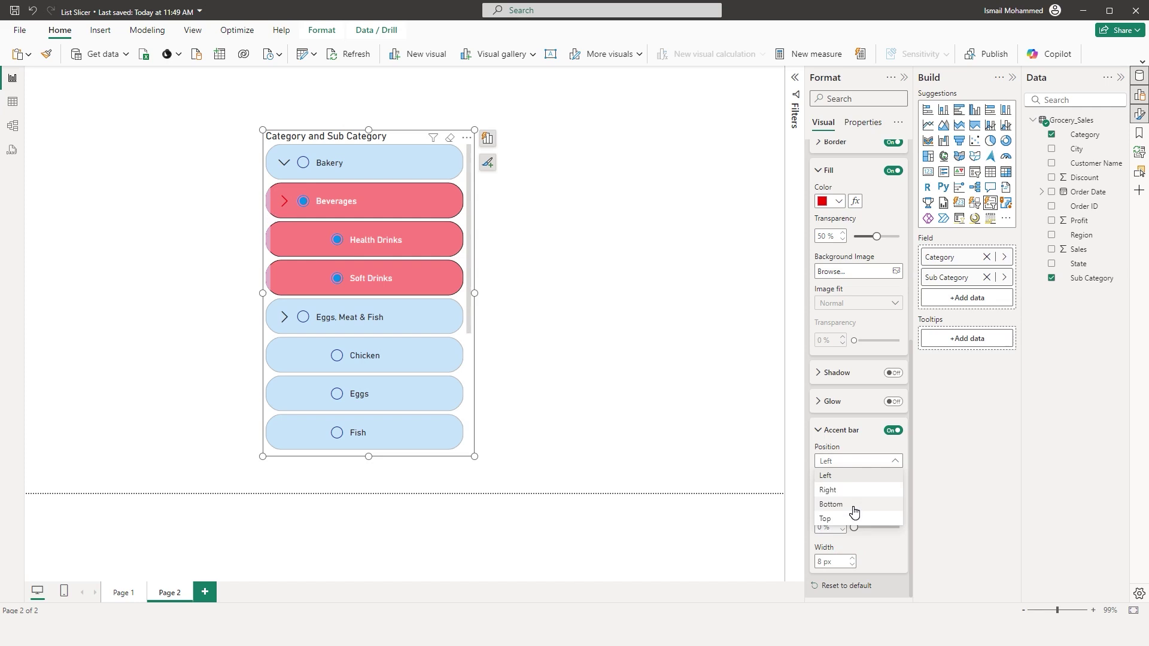
{"action": "left_click", "coordinate": [854, 505]}
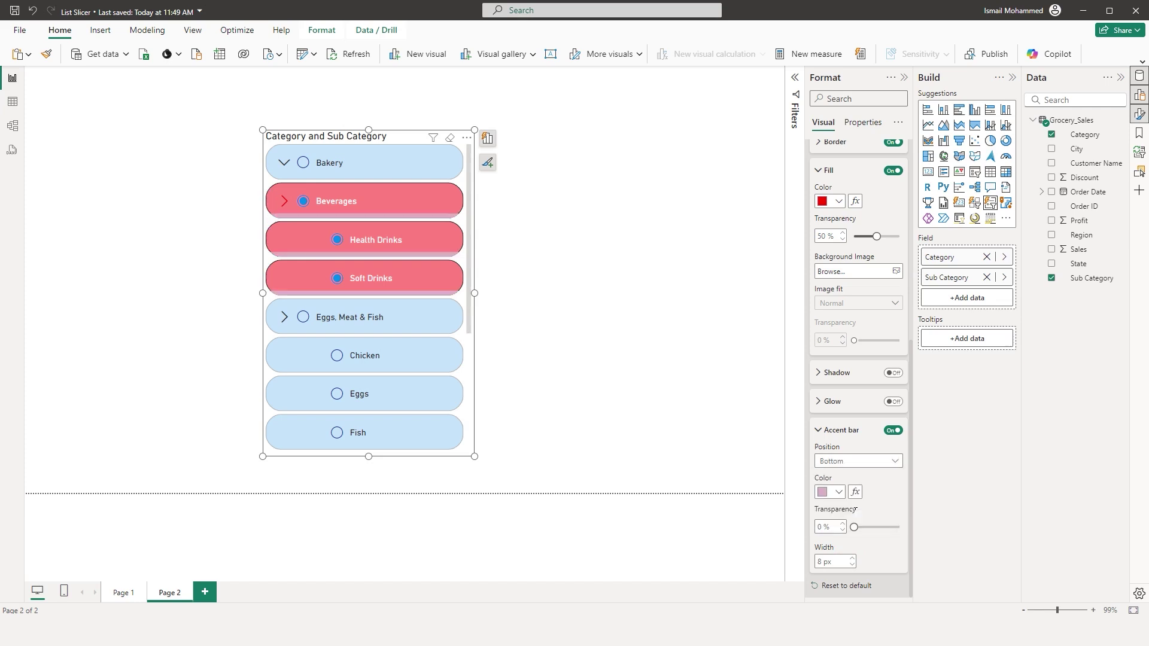
{"action": "left_click", "coordinate": [838, 492]}
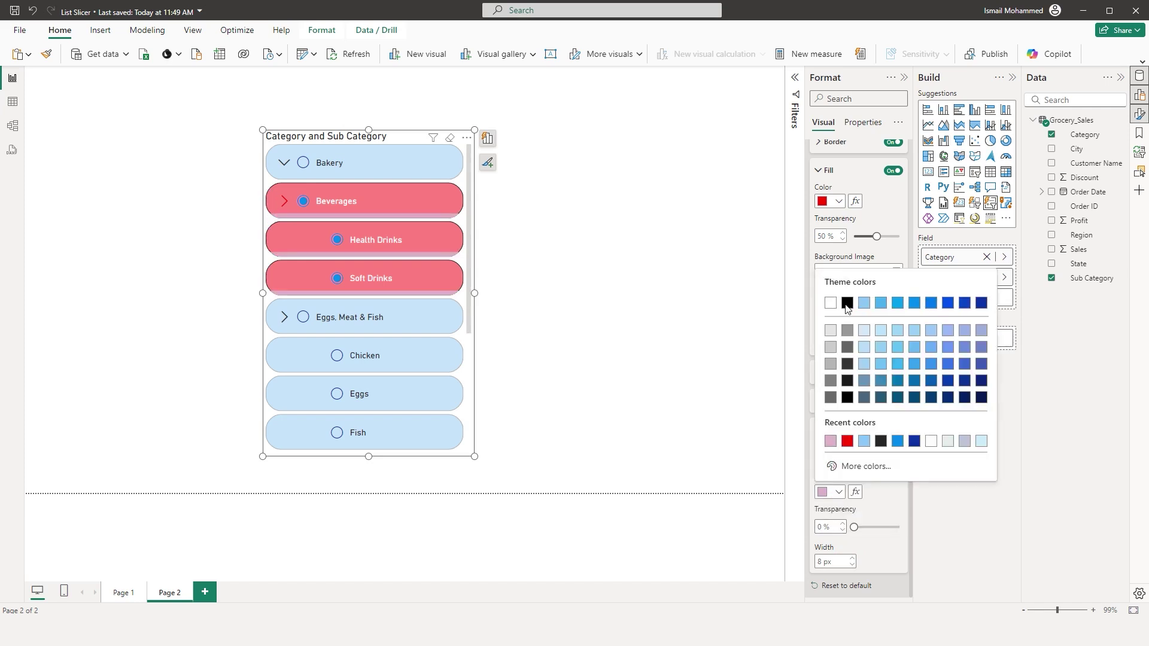
{"action": "left_click", "coordinate": [831, 305]}
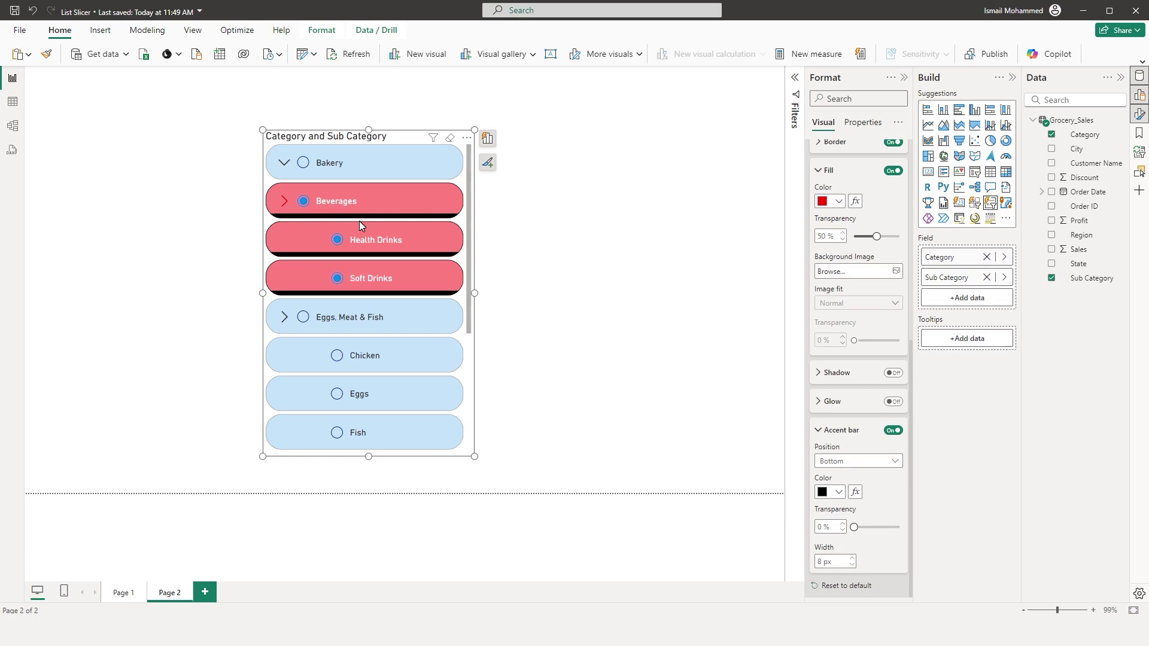
{"action": "left_click", "coordinate": [549, 466]}
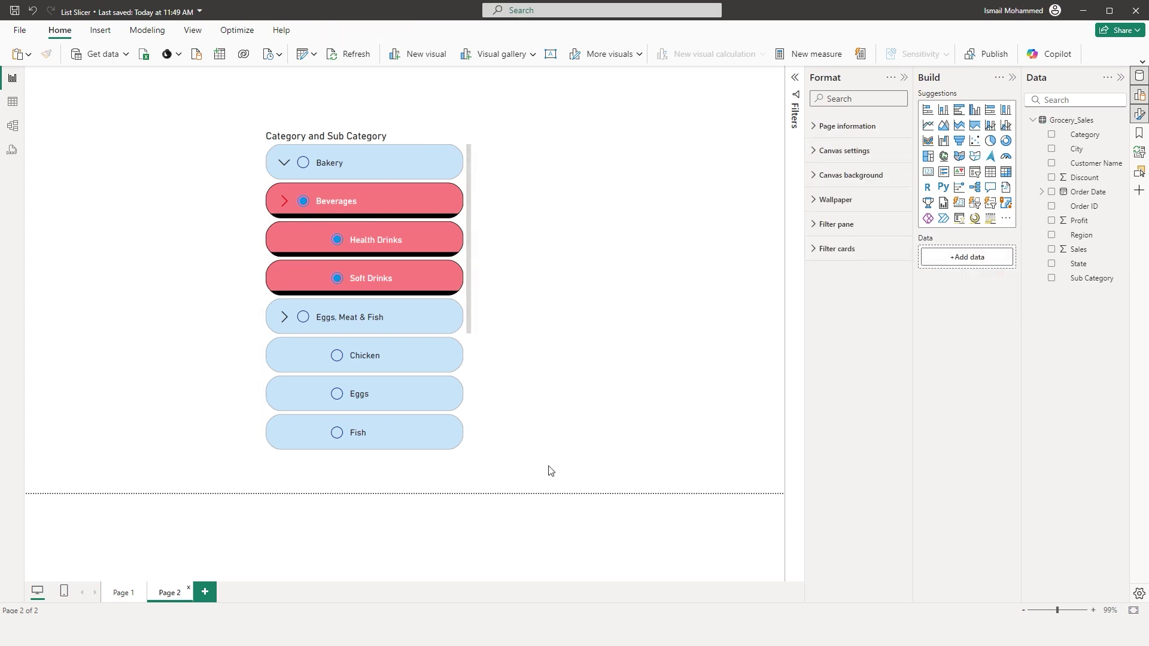
{"action": "left_click", "coordinate": [469, 228]}
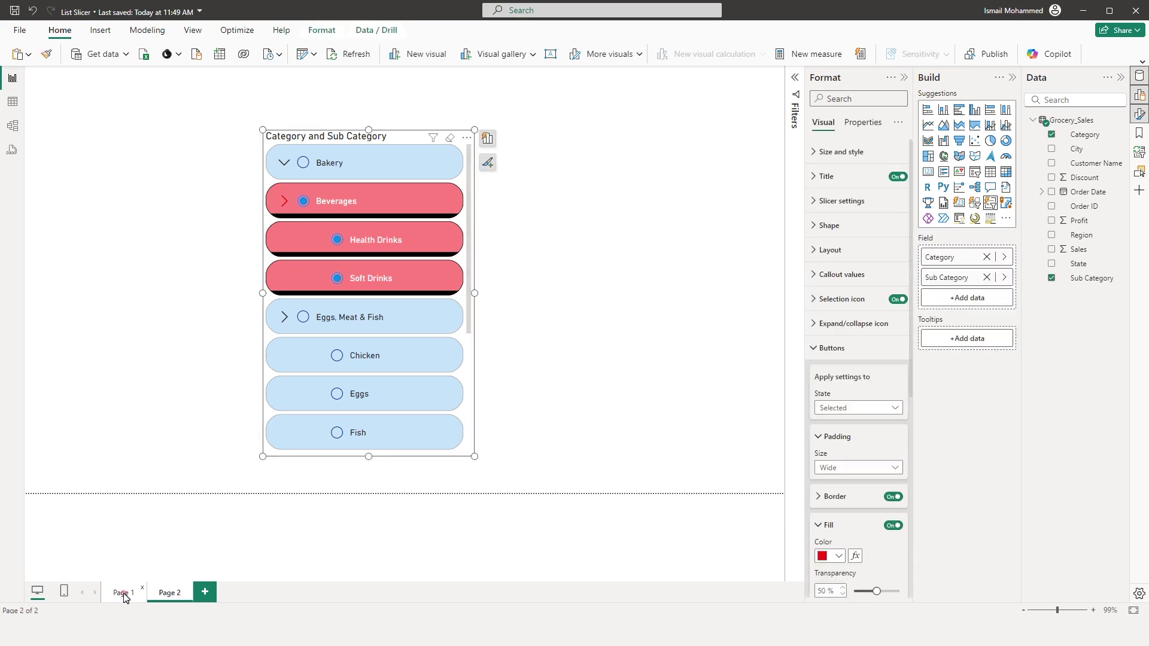
Examine the background image option in the fill settings of the slicer's buttons.
{"action": "left_click", "coordinate": [124, 594]}
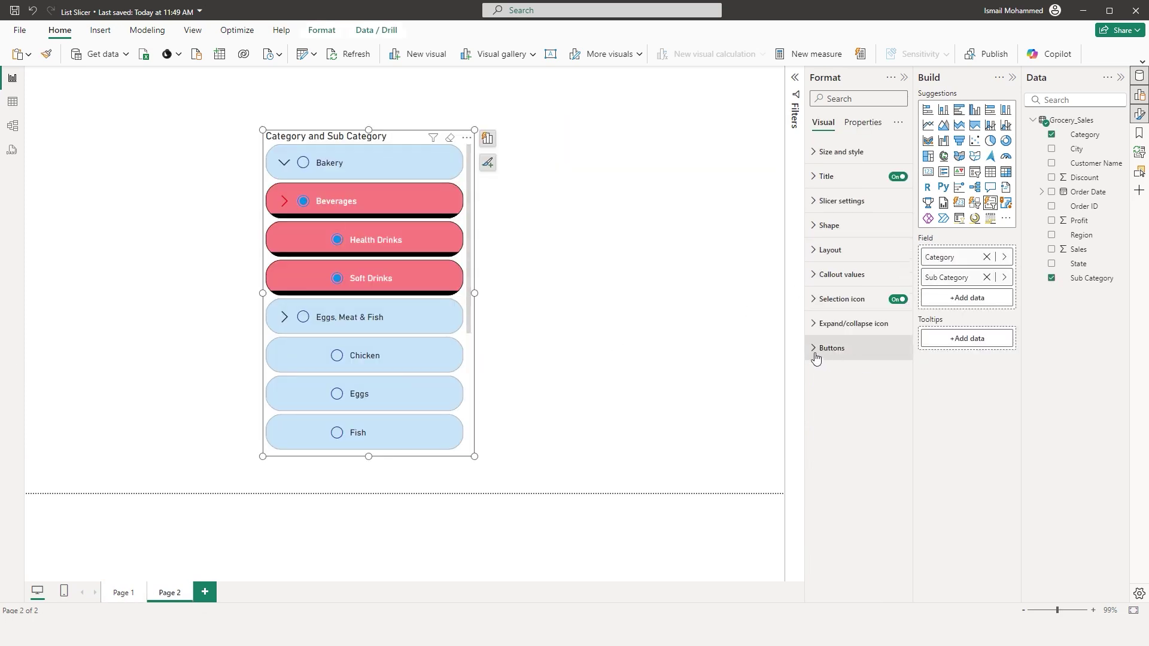
{"action": "left_click", "coordinate": [820, 349]}
{"action": "scroll", "coordinate": [912, 276], "scroll_direction": "down", "scroll_amount": 5}
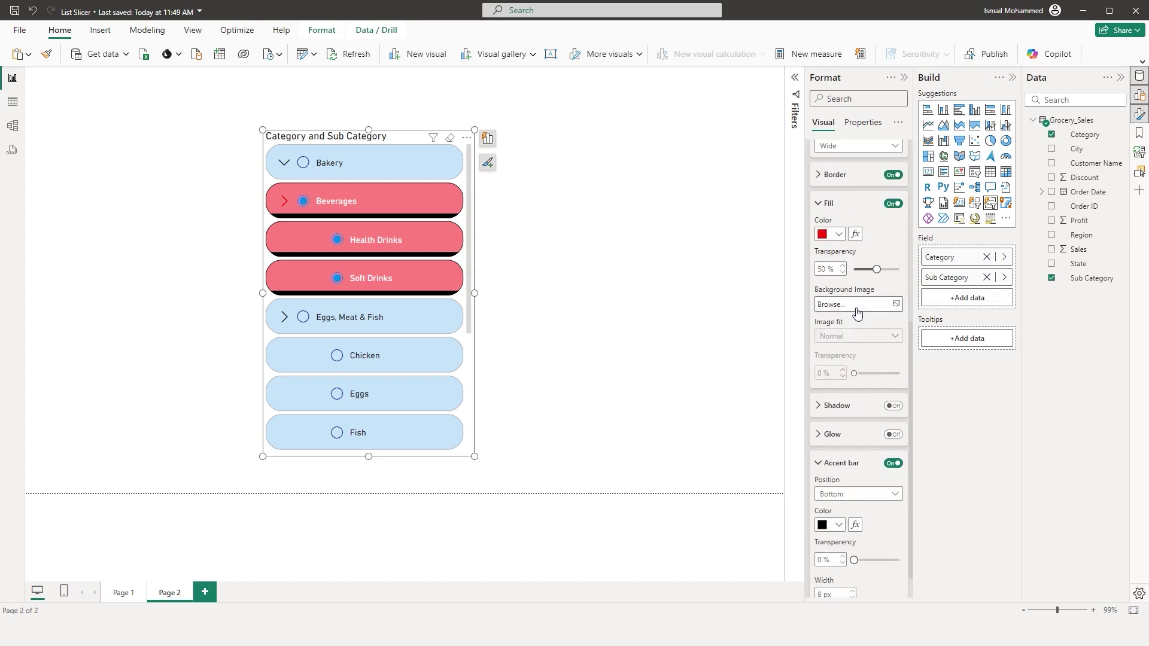
{"action": "left_click", "coordinate": [880, 312]}
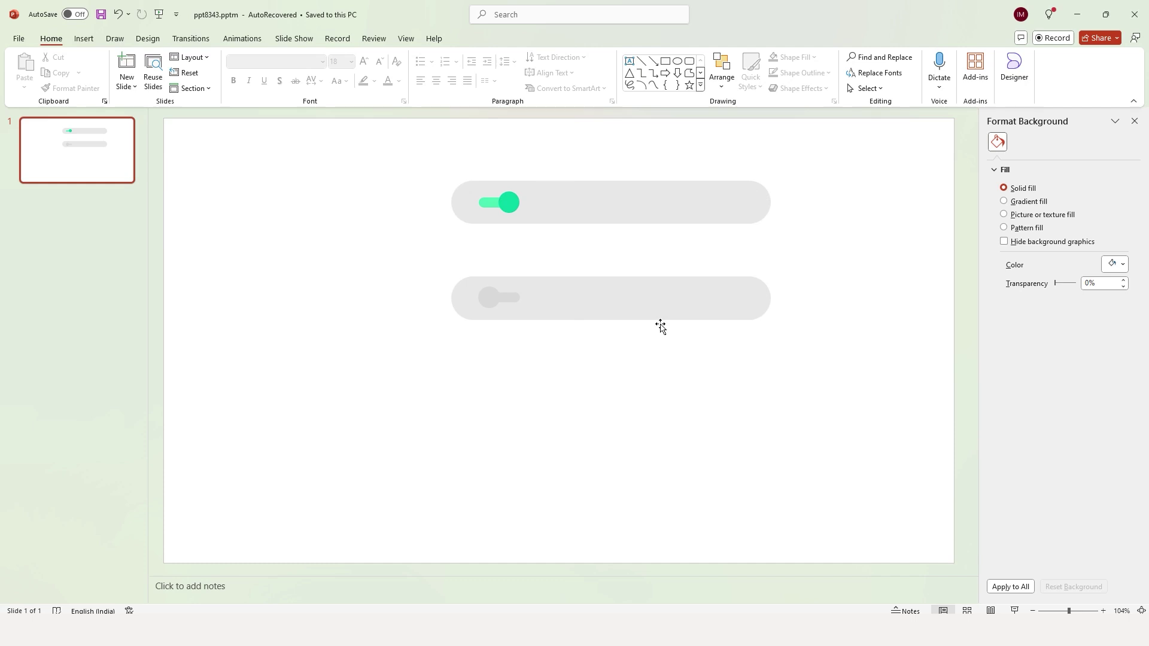
Examine the separate bar, track and knob shapes that make up the green toggle graphic in PowerPoint.
{"action": "left_click", "coordinate": [647, 192]}
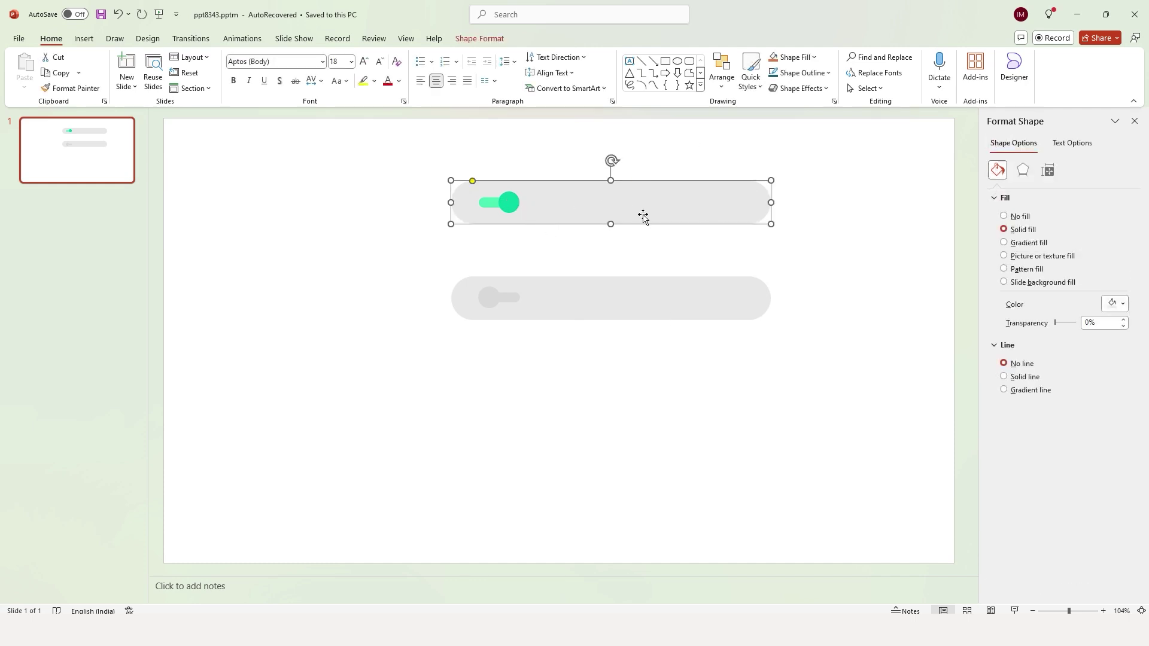
{"action": "left_click", "coordinate": [494, 209]}
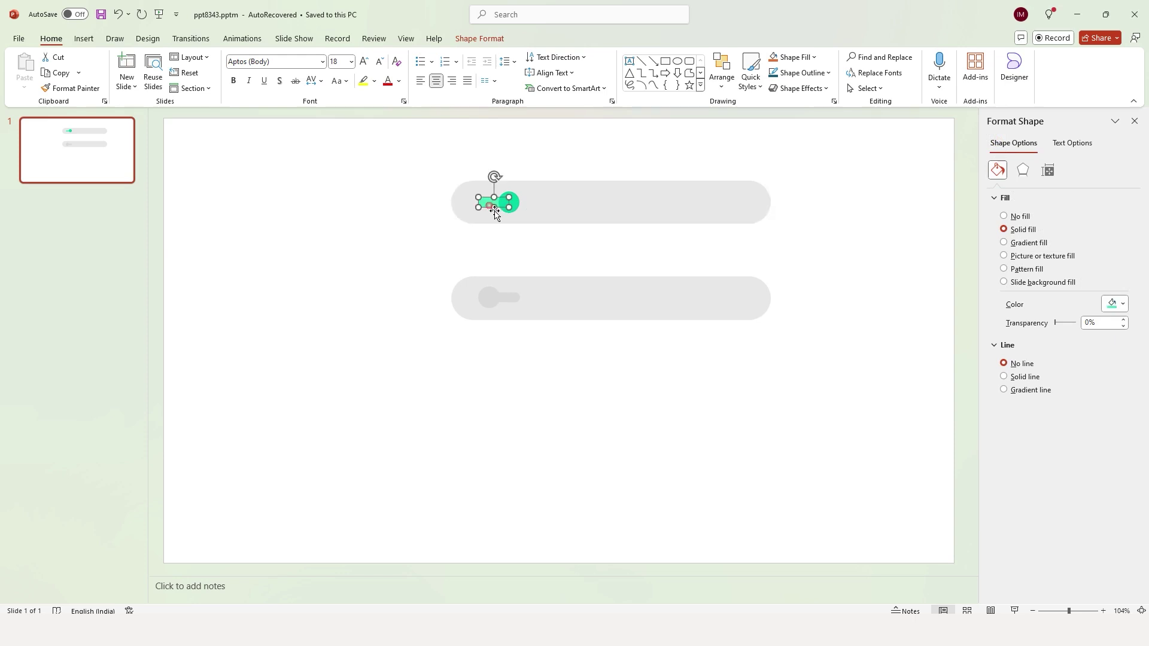
{"action": "left_click", "coordinate": [516, 205]}
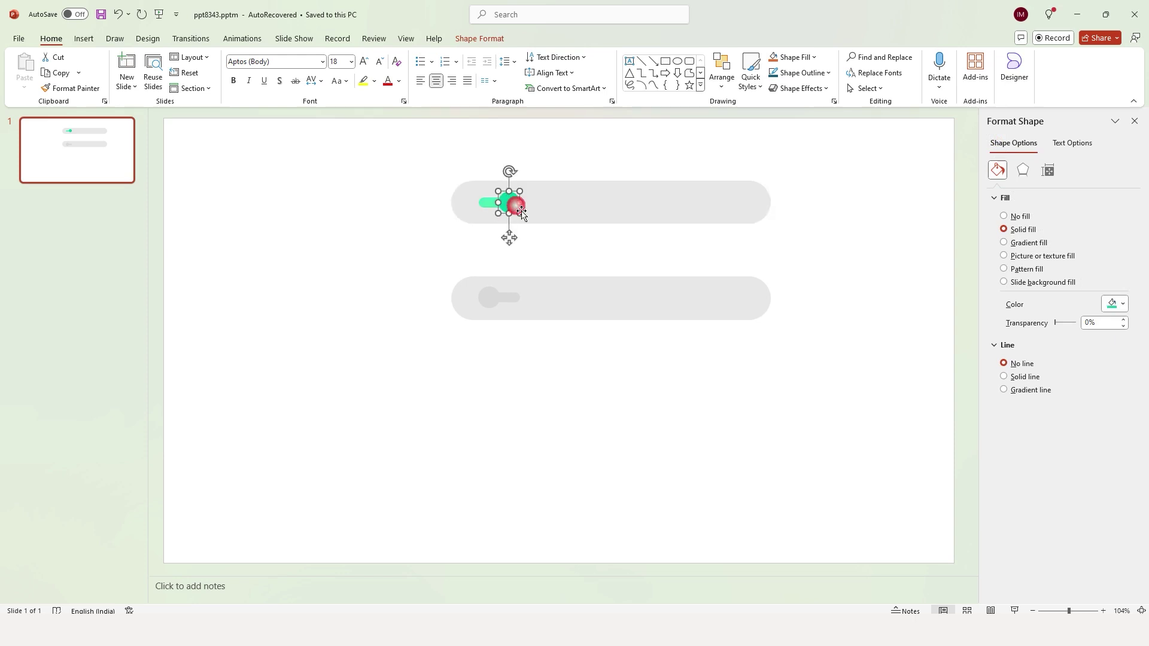
{"action": "left_click", "coordinate": [488, 209]}
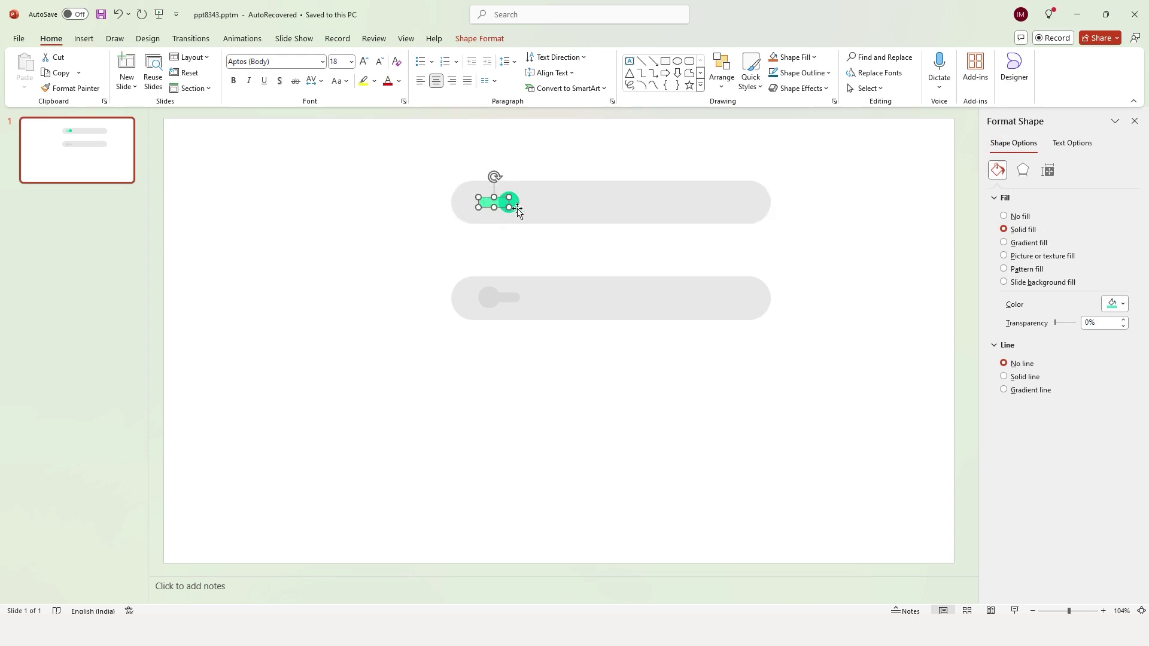
Remove the fill of the rounded bar behind the green toggle, and start saving the bar and toggle shapes together as a picture.
{"action": "left_click", "coordinate": [665, 209]}
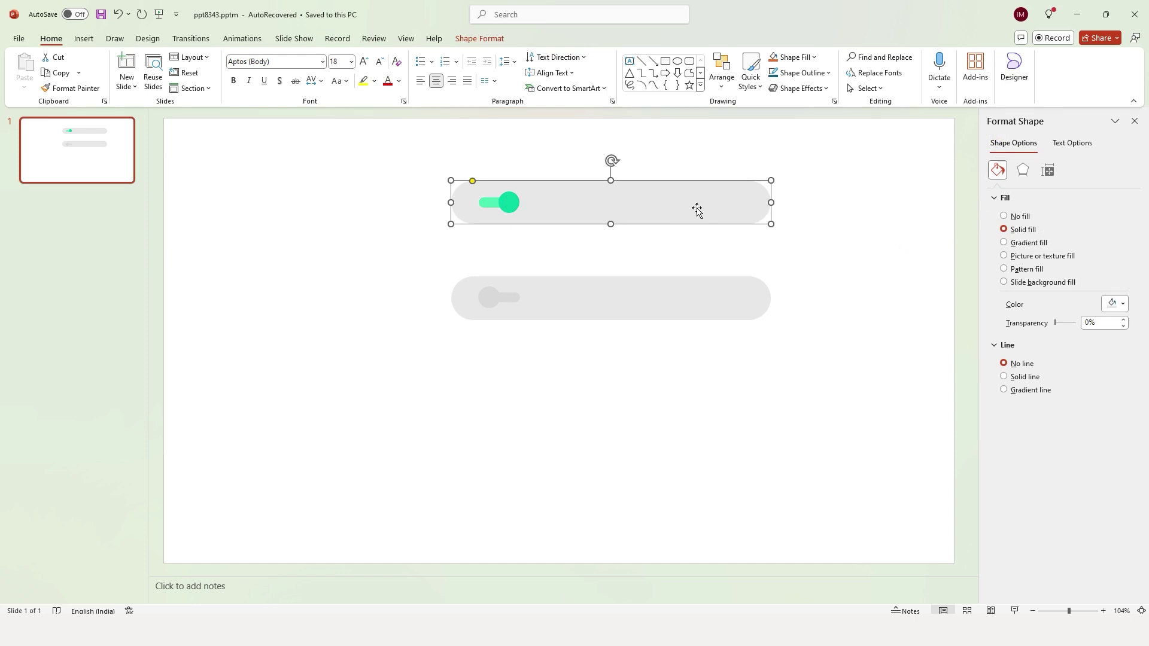
{"action": "left_click", "coordinate": [1020, 216]}
{"action": "left_click_drag", "start_coordinate": [377, 148], "coordinate": [878, 256]}
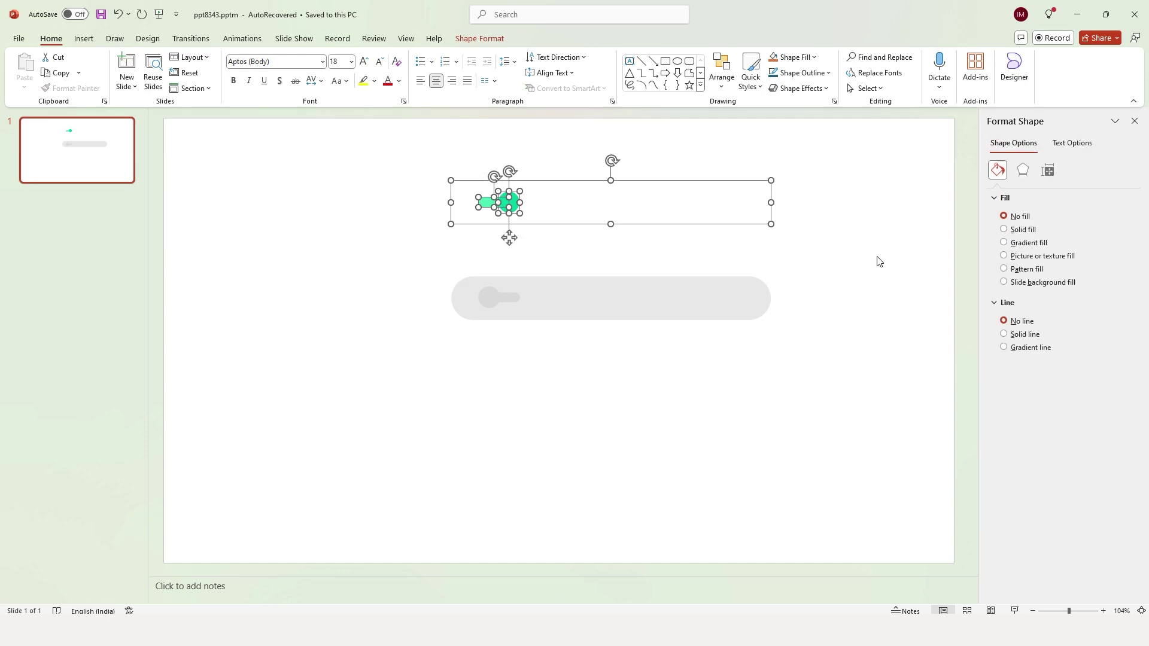
{"action": "right_click", "coordinate": [499, 203]}
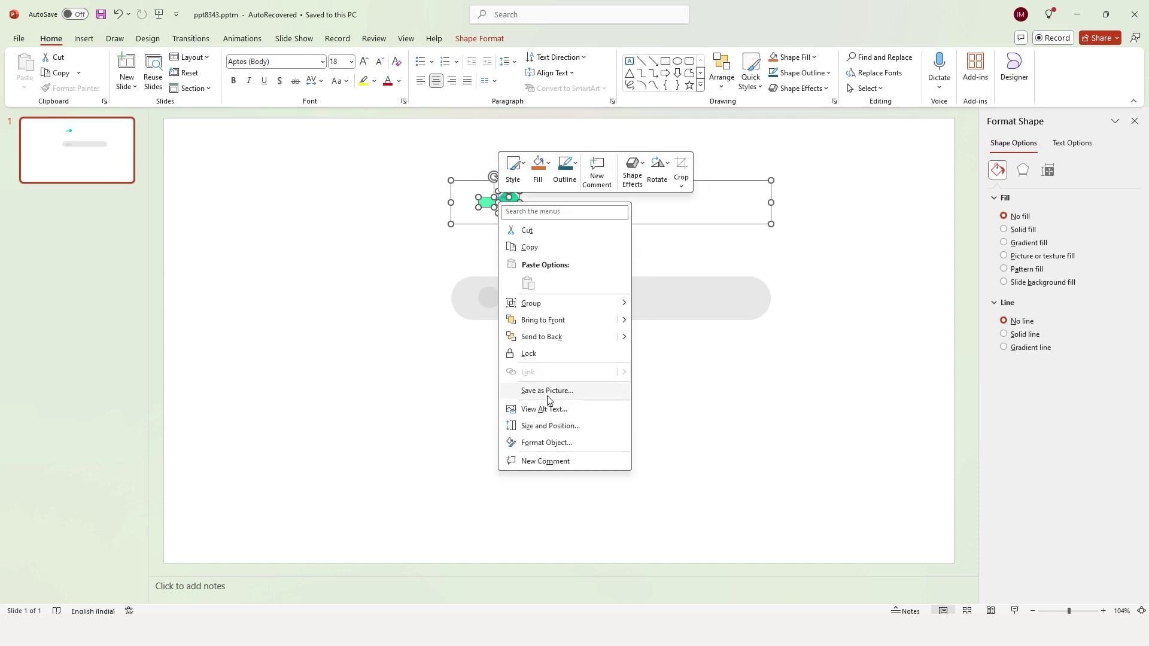
{"action": "left_click", "coordinate": [548, 392]}
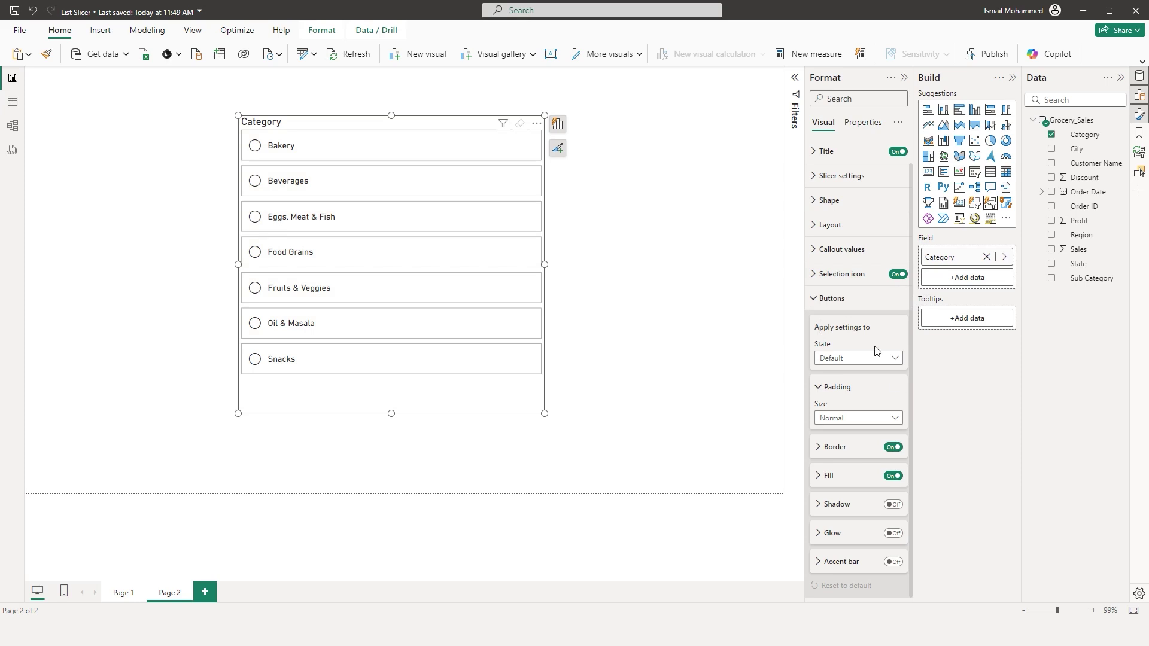
Switch to Power BI and set Toggle Off.png as the fill background image for the Category slicer's Default-state buttons.
{"action": "left_click", "coordinate": [822, 476]}
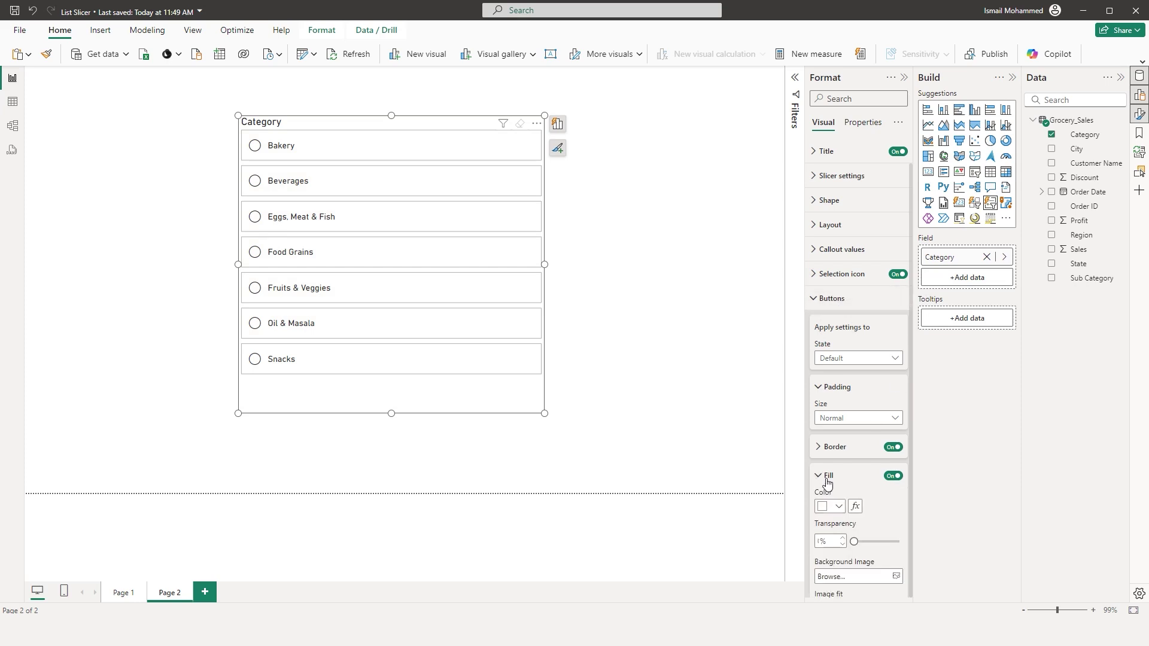
{"action": "scroll", "coordinate": [911, 376], "scroll_direction": "down", "scroll_amount": 3}
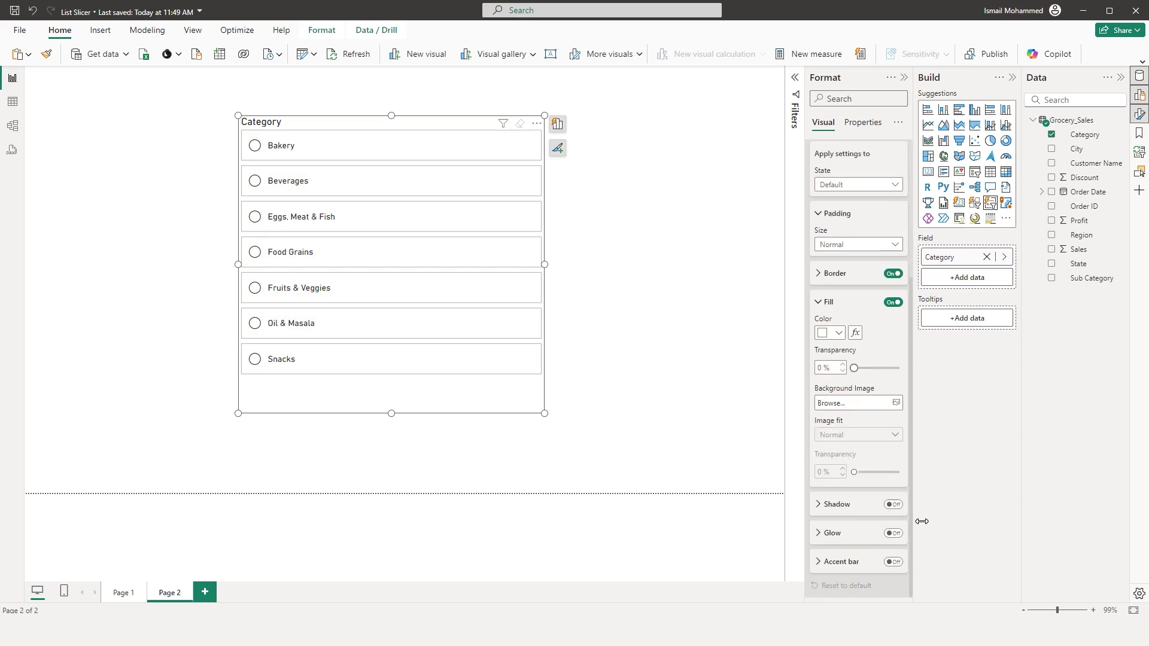
{"action": "left_click", "coordinate": [896, 403]}
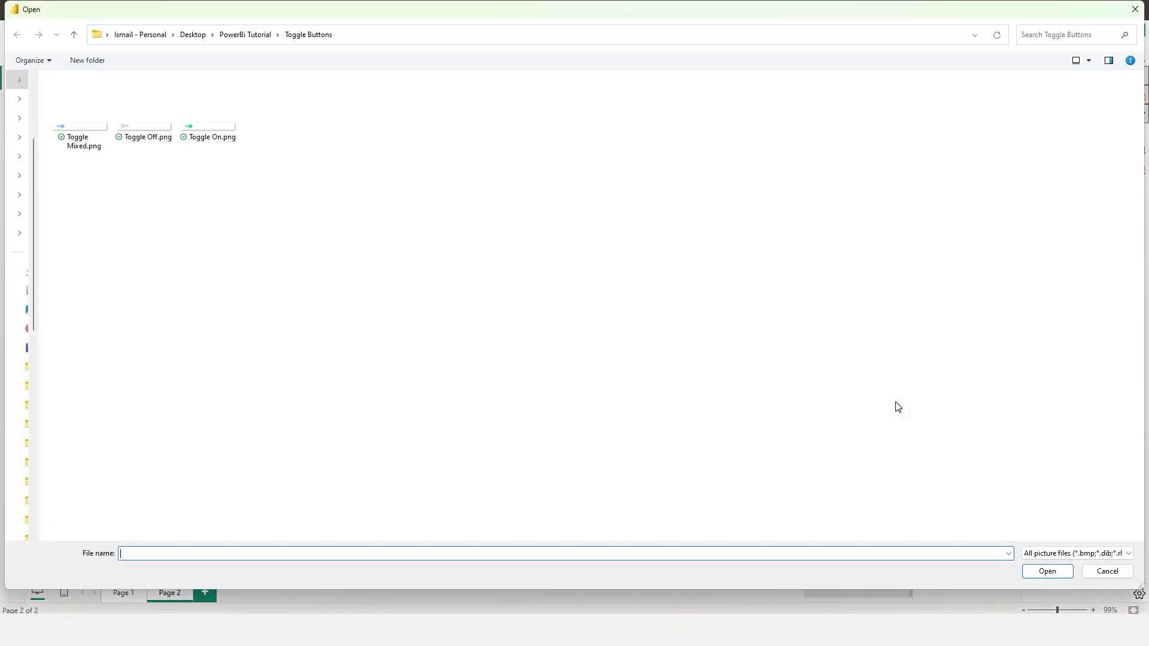
{"action": "left_click", "coordinate": [1107, 572]}
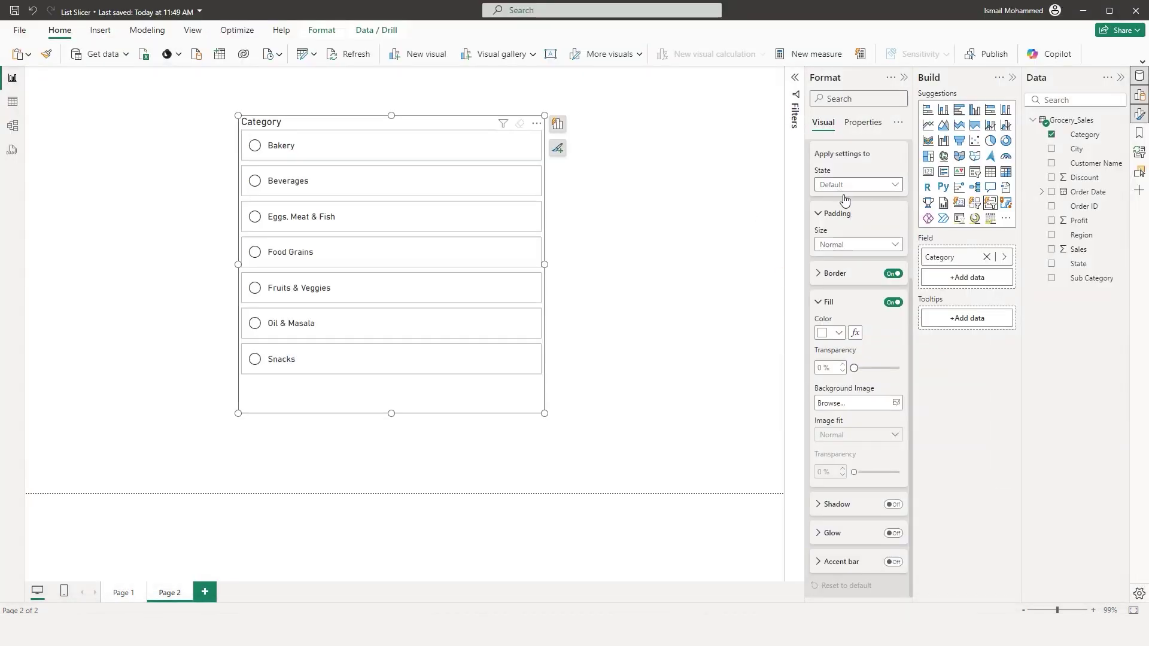
{"action": "left_click", "coordinate": [886, 405]}
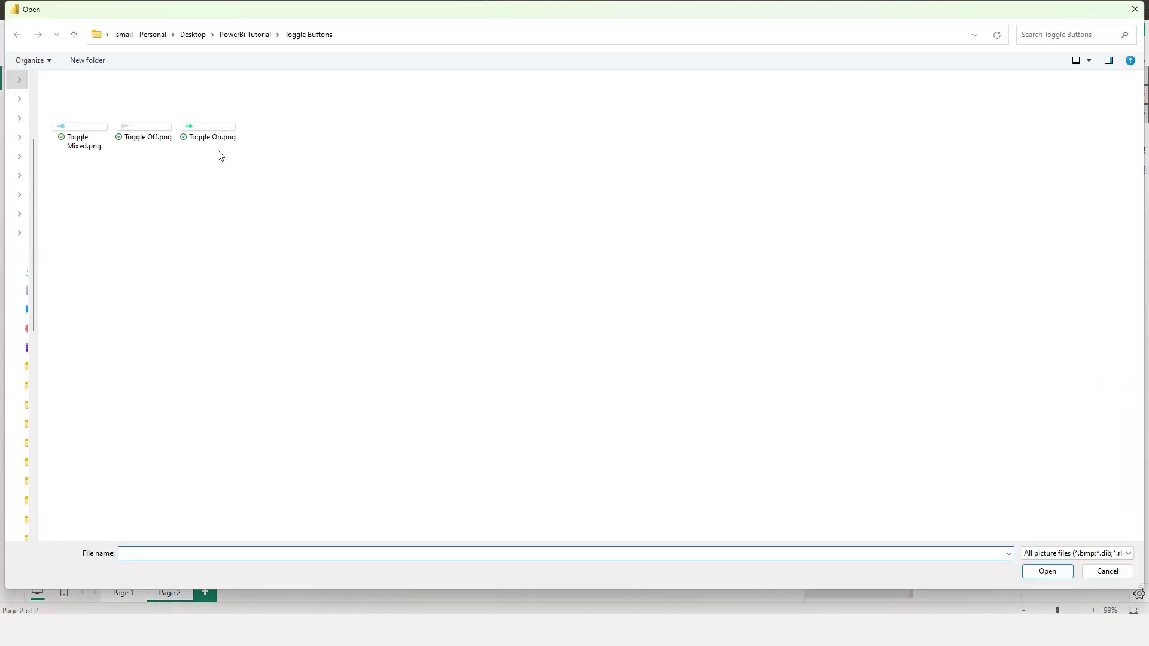
{"action": "double_click", "coordinate": [146, 137]}
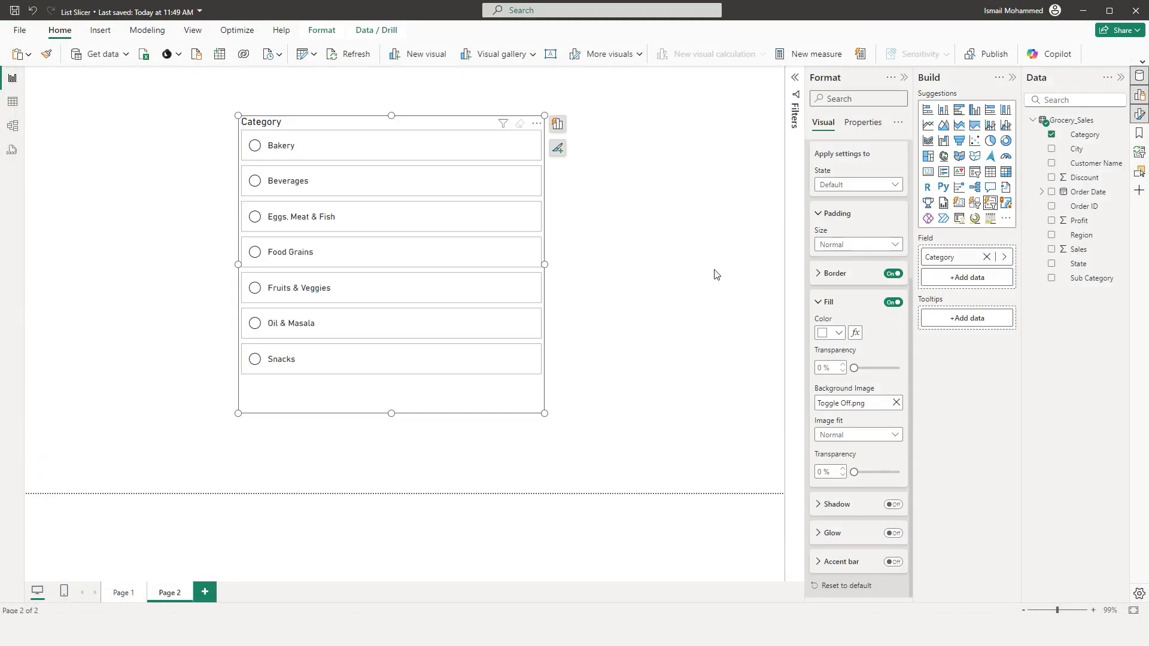
Set the image fit of the Default-state buttons' background image to Fill.
{"action": "left_click", "coordinate": [846, 435]}
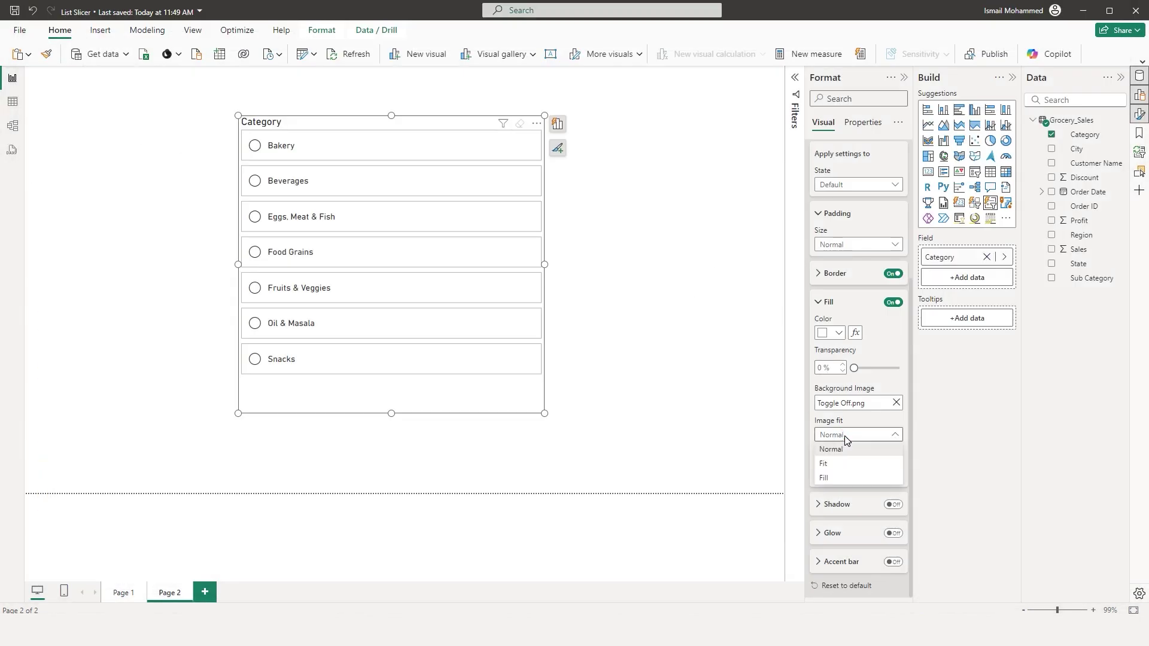
{"action": "left_click", "coordinate": [849, 481]}
{"action": "left_click", "coordinate": [197, 190]}
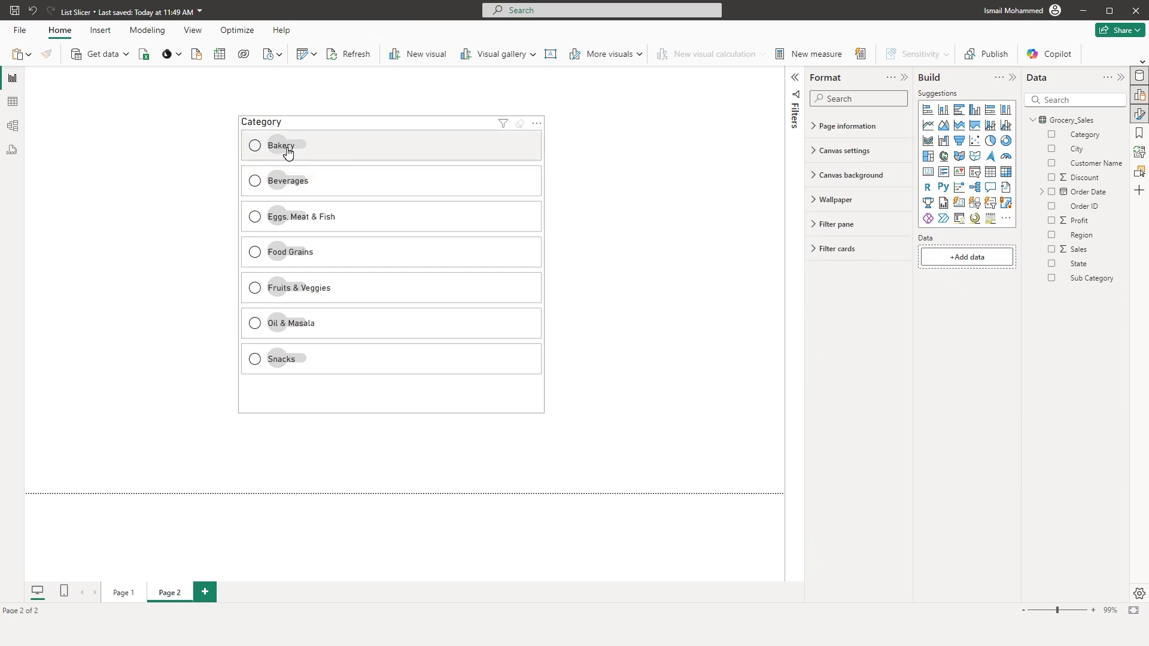
Copy the Style 1 slicer from Page 1 to Page 2, and move the plain Category slicer farther away from it.
{"action": "left_click", "coordinate": [122, 594]}
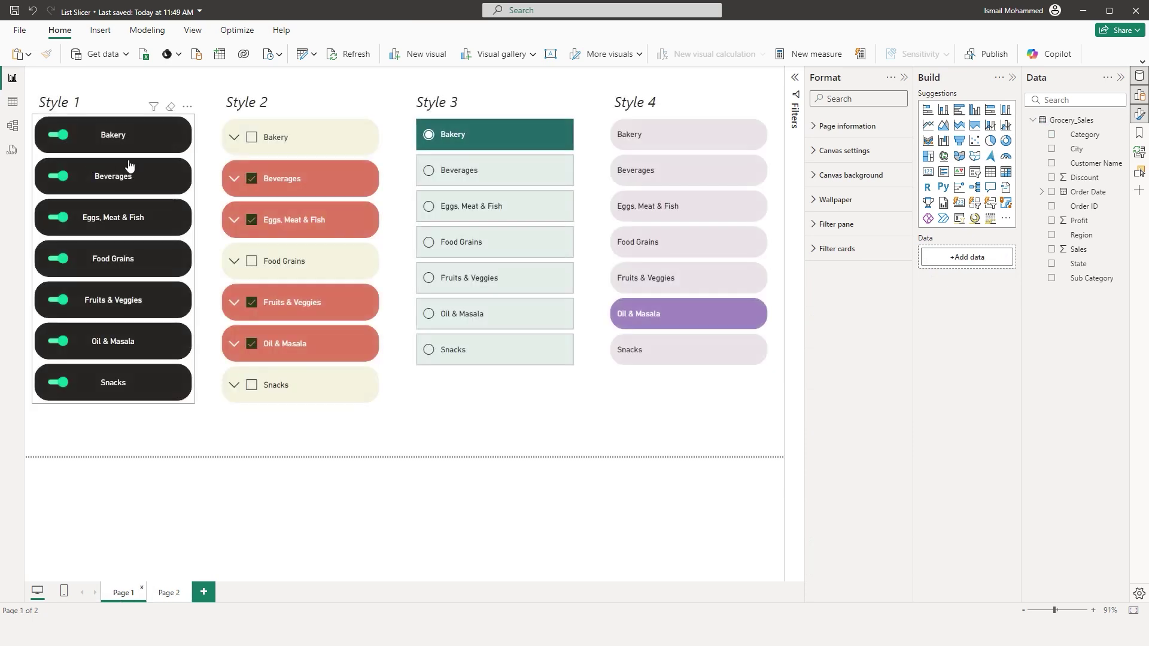
{"action": "left_click", "coordinate": [187, 120]}
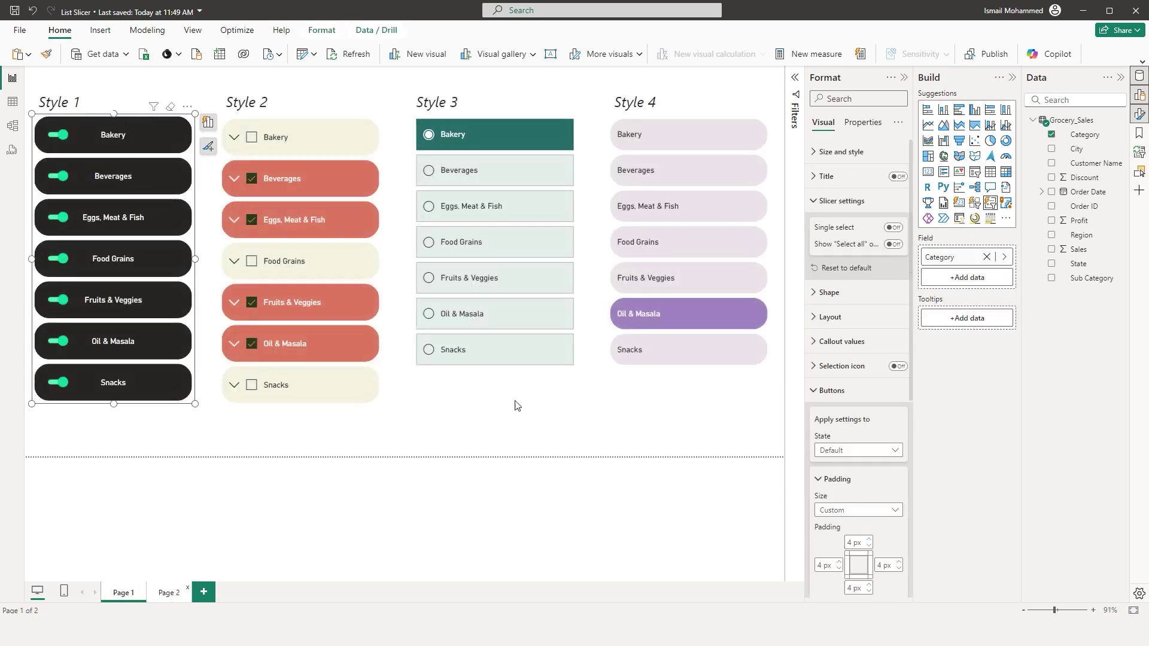
{"action": "left_click", "coordinate": [168, 593]}
{"action": "key", "text": "ctrl+v"}
{"action": "left_click", "coordinate": [666, 338]}
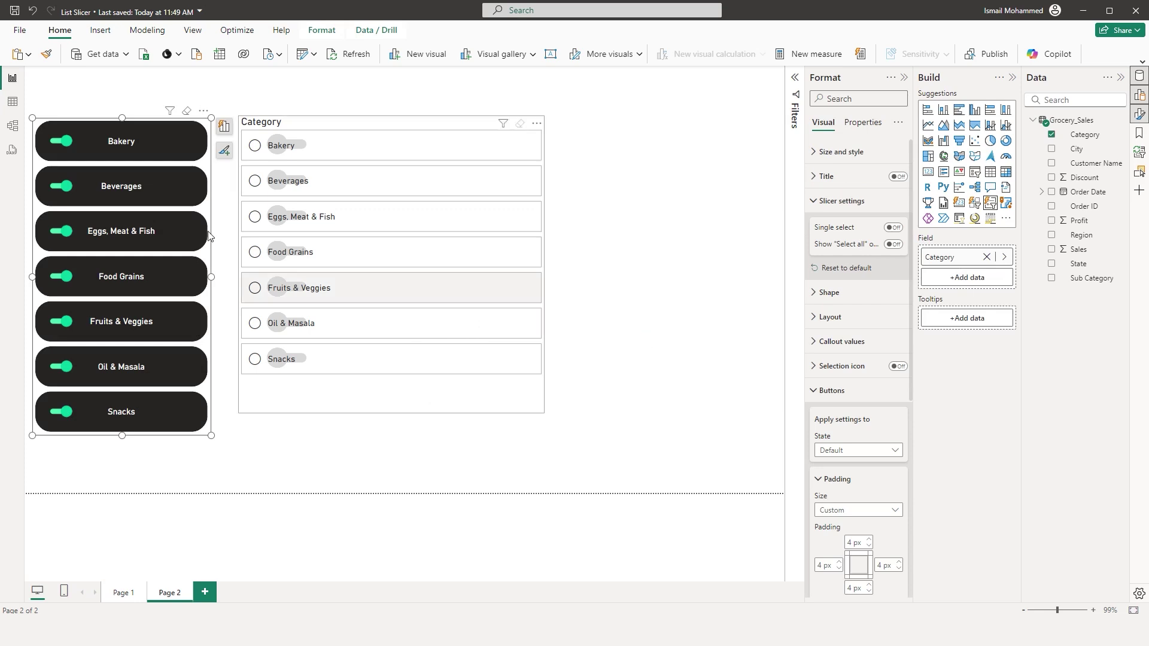
{"action": "left_click_drag", "start_coordinate": [412, 127], "coordinate": [530, 130]}
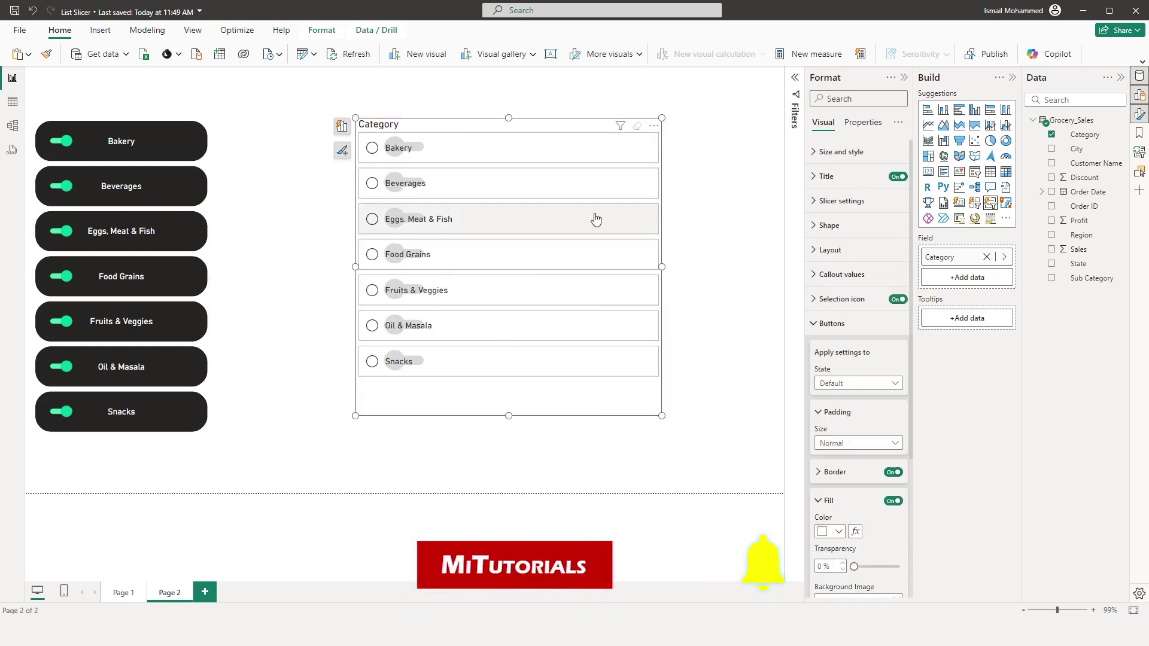
Turn off the Category slicer's selection icon and center its callout values horizontally.
{"action": "left_click", "coordinate": [898, 299]}
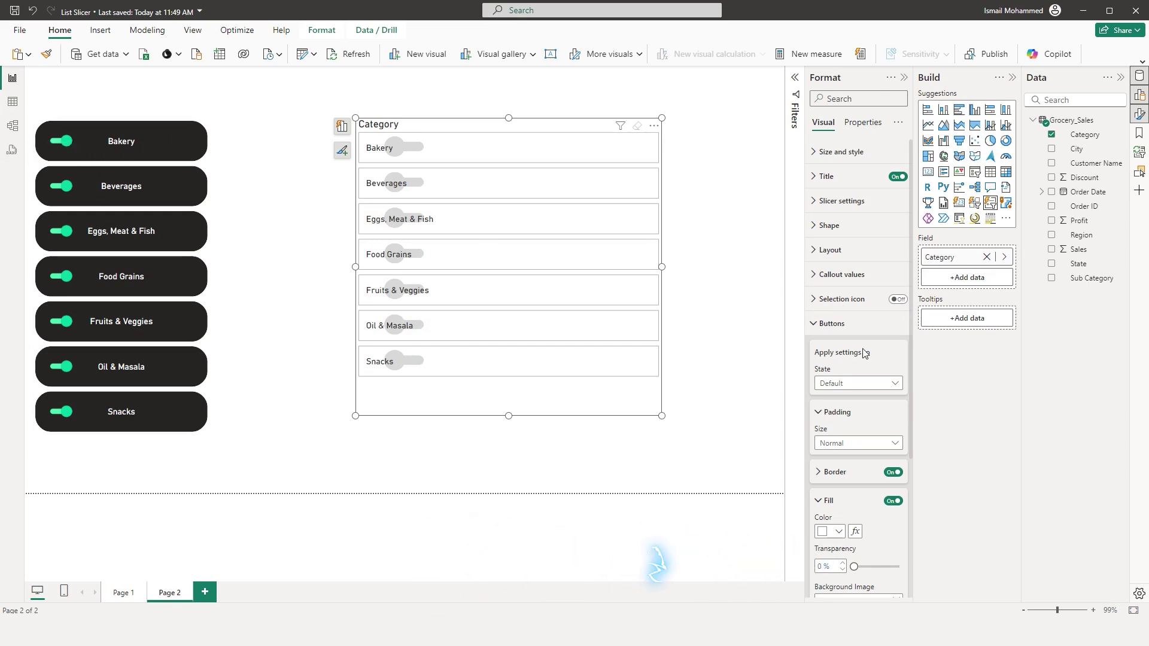
{"action": "left_click", "coordinate": [832, 324]}
{"action": "left_click", "coordinate": [842, 274]}
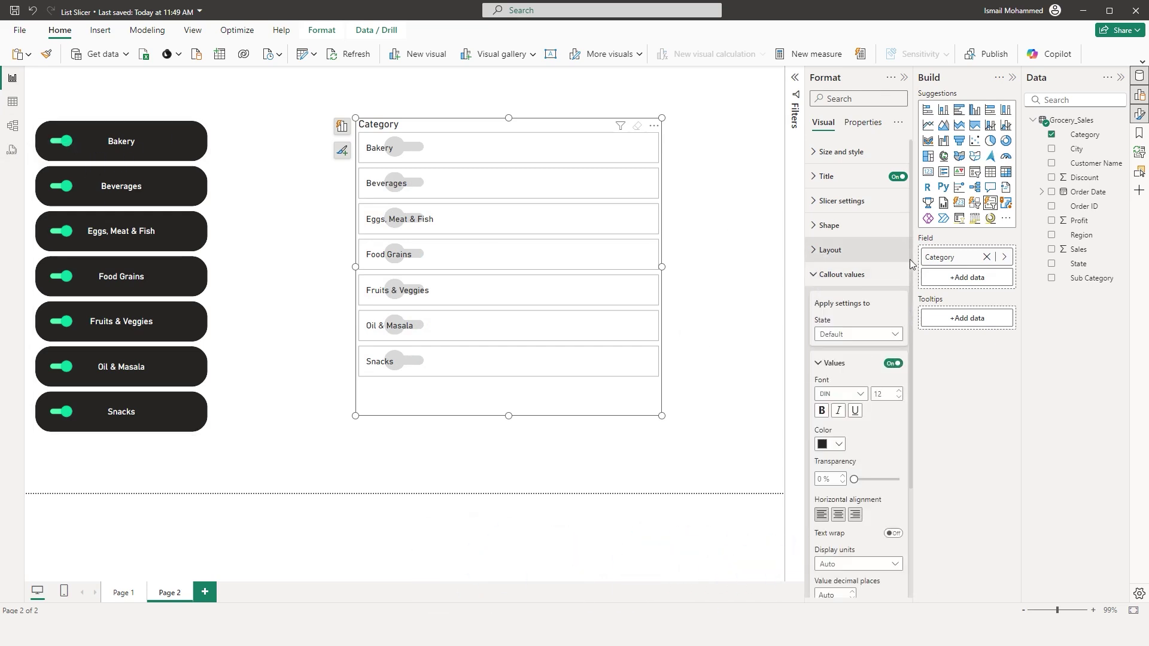
{"action": "scroll", "coordinate": [838, 252], "scroll_direction": "down", "scroll_amount": 3}
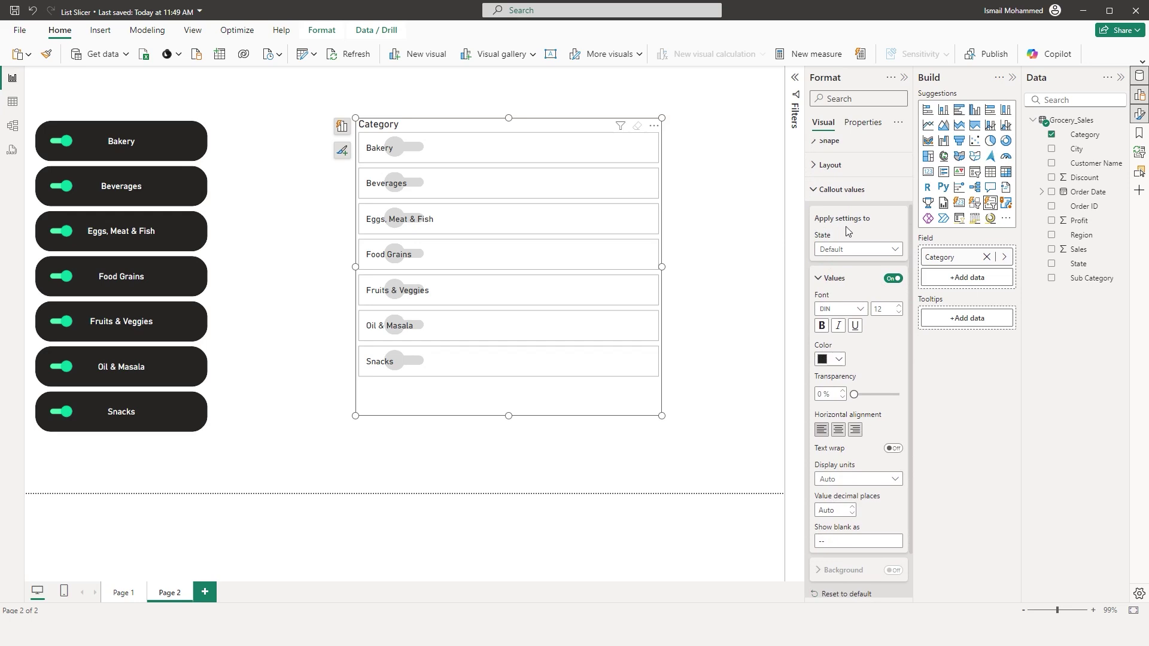
{"action": "left_click", "coordinate": [839, 430]}
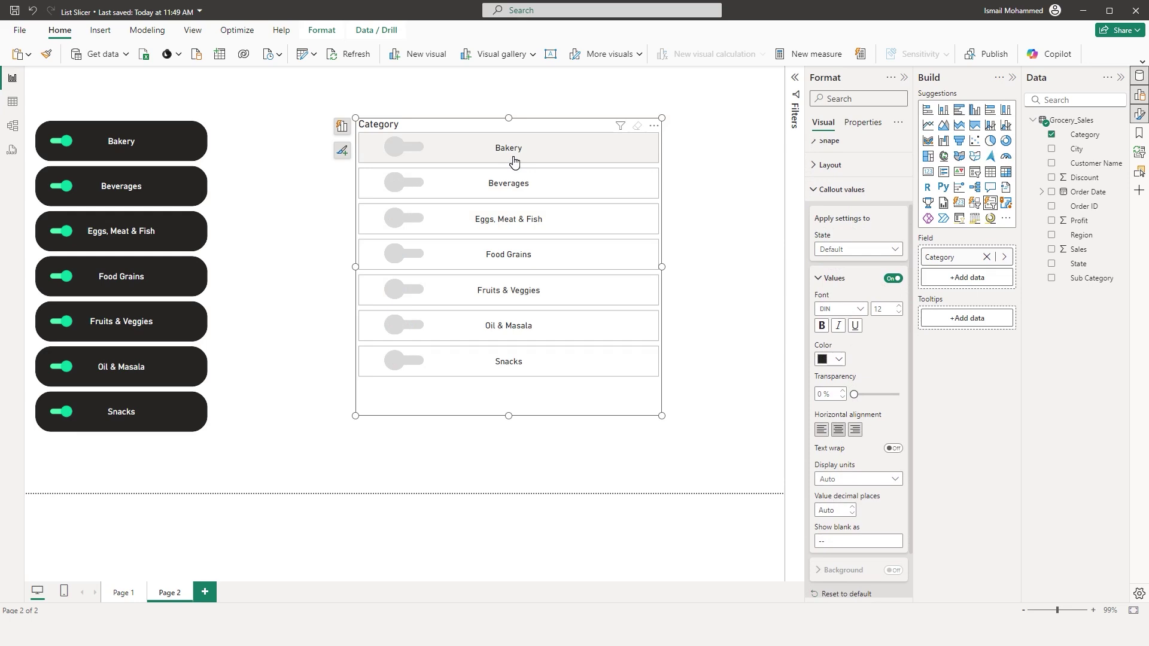
Narrow the Category slicer and set Toggle On.png as the fill background image for its Selected-state buttons.
{"action": "left_click_drag", "start_coordinate": [662, 267], "coordinate": [576, 267]}
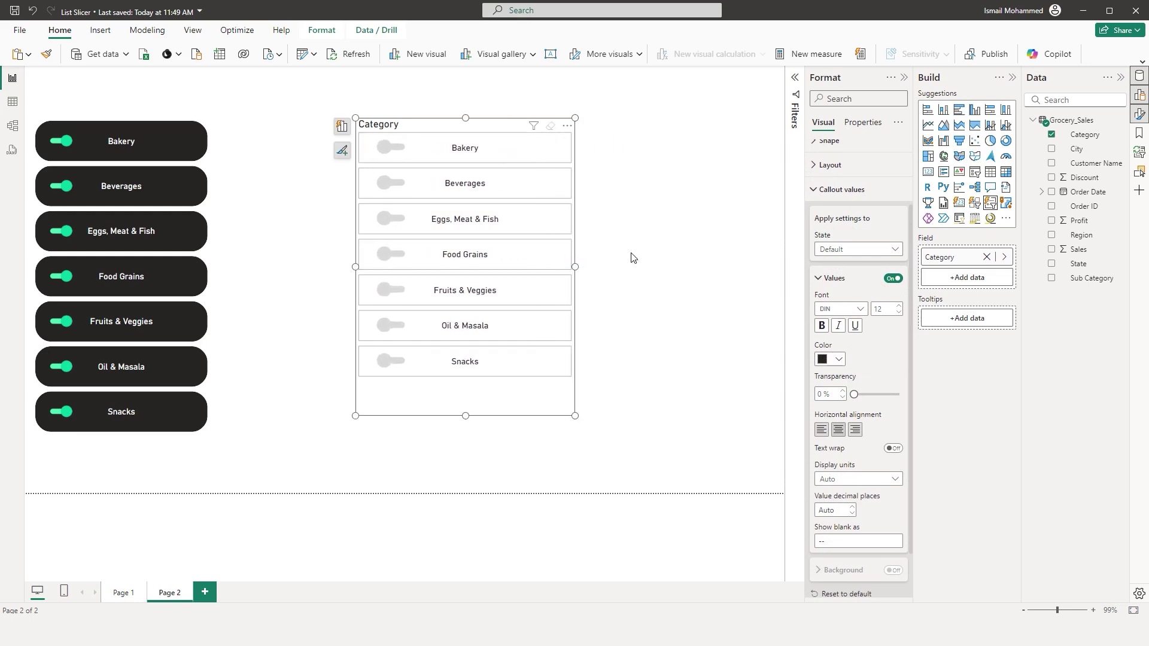
{"action": "left_click", "coordinate": [842, 189]}
{"action": "left_click", "coordinate": [832, 324]}
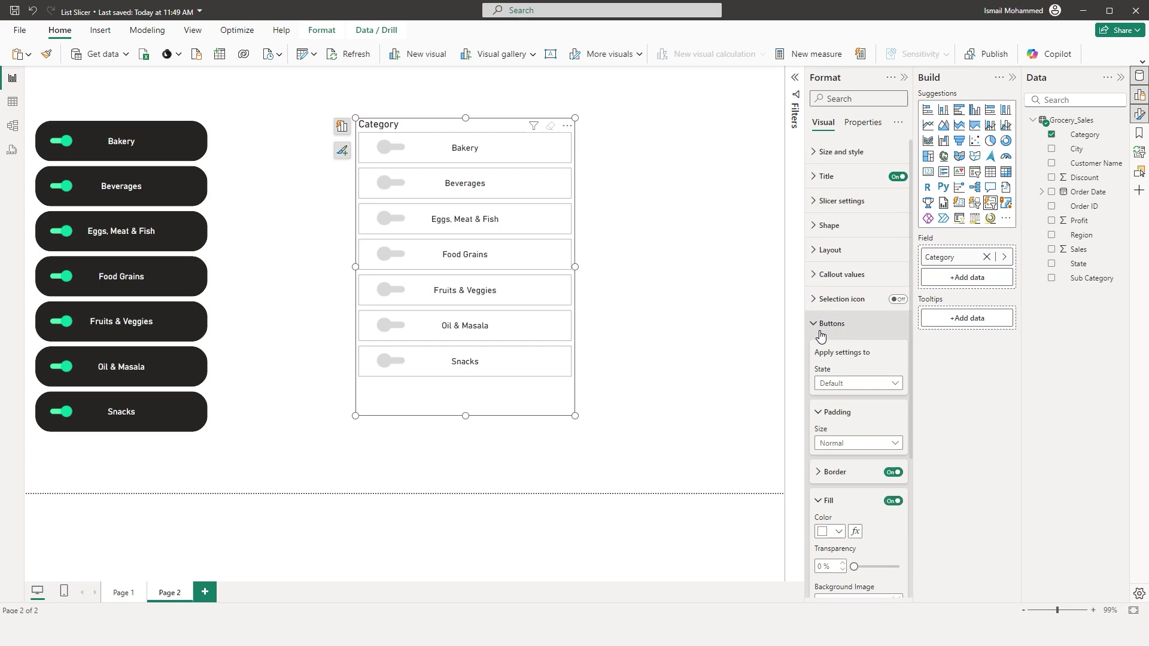
{"action": "left_click", "coordinate": [892, 383]}
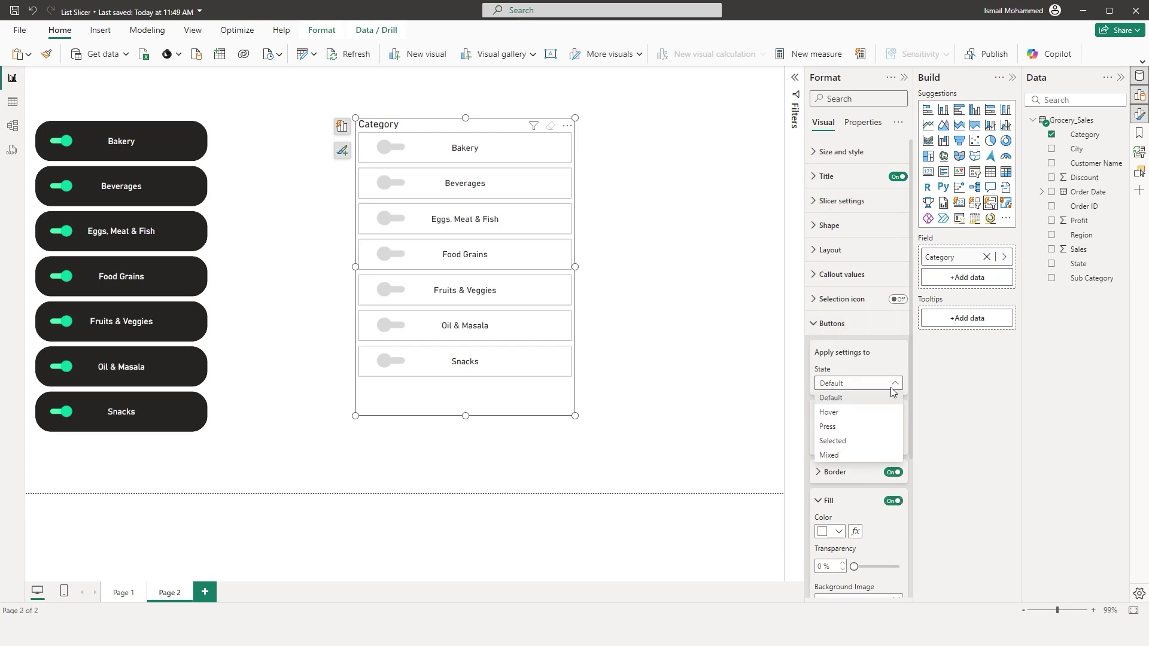
{"action": "left_click", "coordinate": [834, 441]}
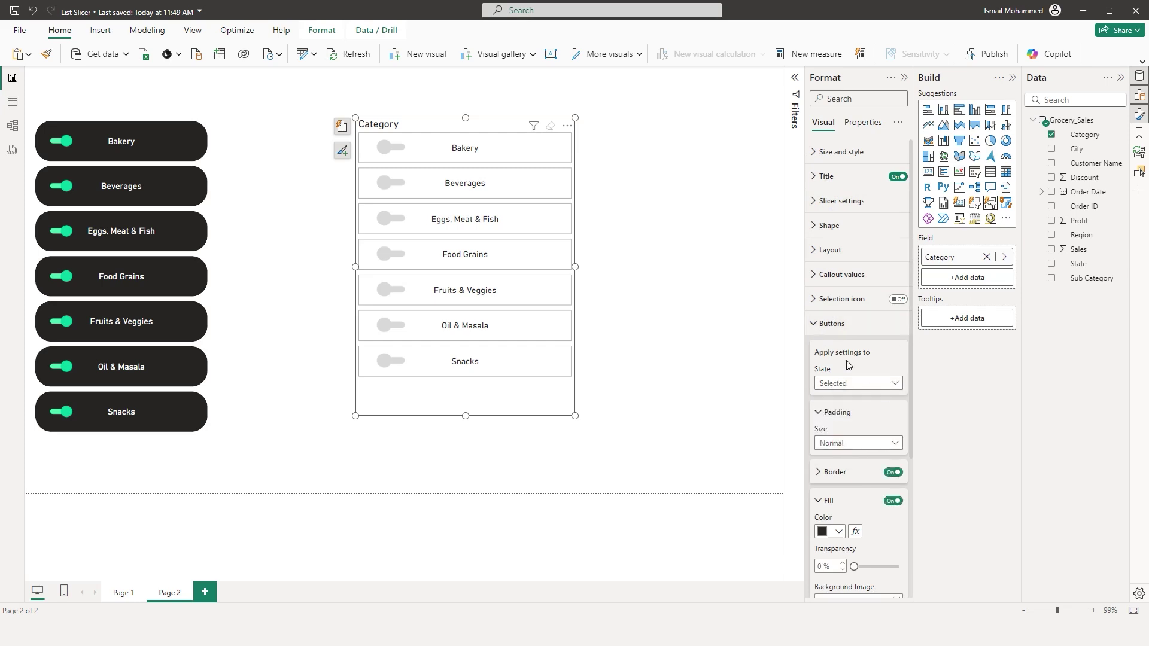
{"action": "scroll", "coordinate": [911, 361], "scroll_direction": "down", "scroll_amount": 3}
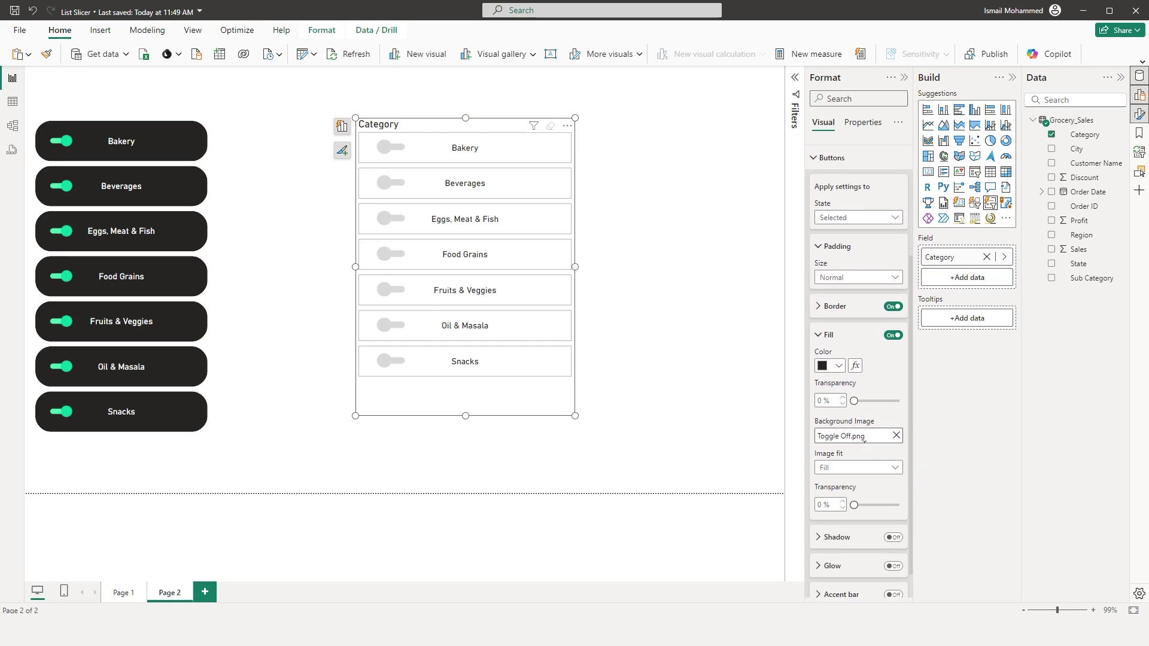
{"action": "left_click", "coordinate": [896, 436]}
{"action": "left_click", "coordinate": [857, 438]}
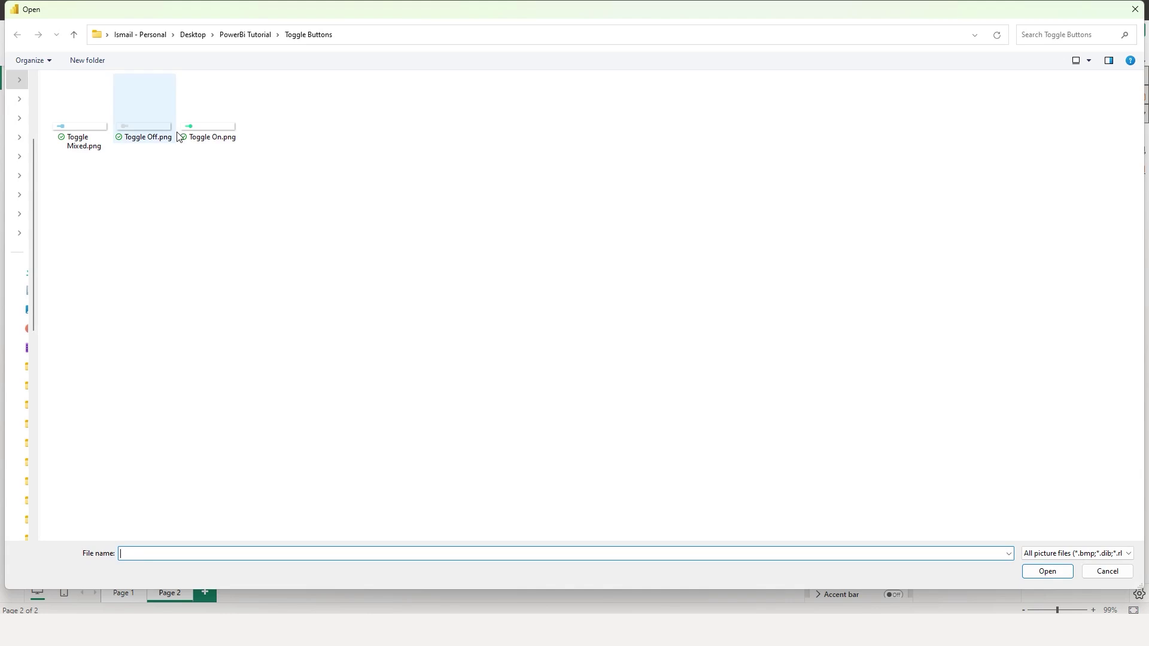
{"action": "double_click", "coordinate": [208, 133]}
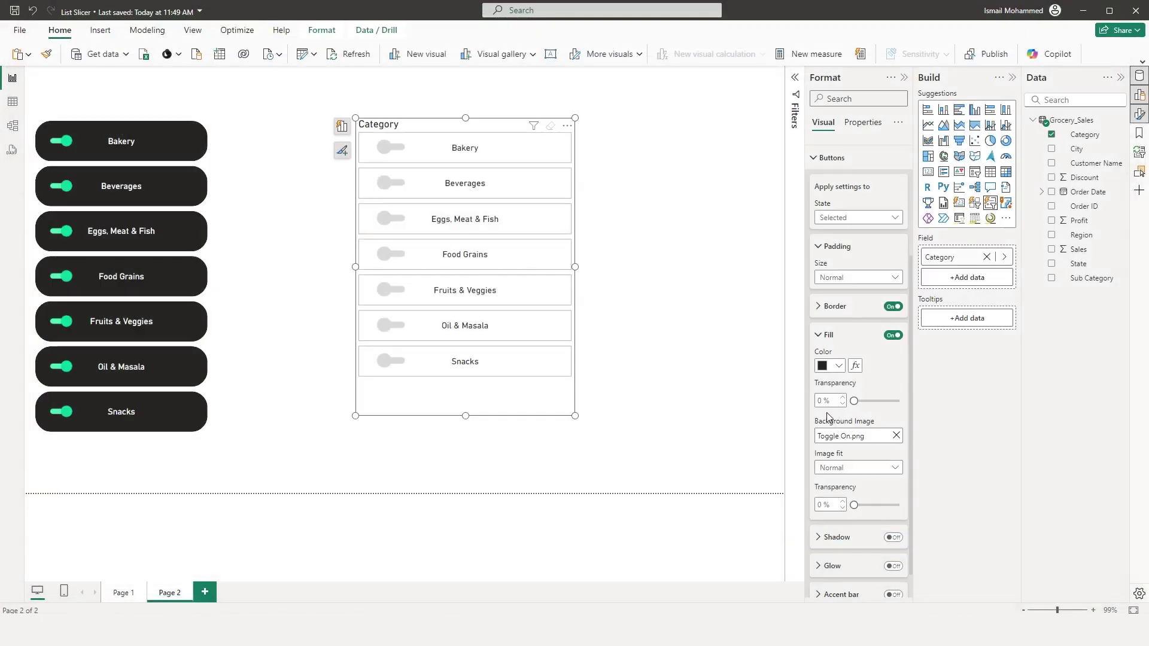
Set the Selected-state image fit to Fill and select Bakery, Eggs, Meat & Fish and Food Grains in the Category slicer.
{"action": "left_click", "coordinate": [857, 468]}
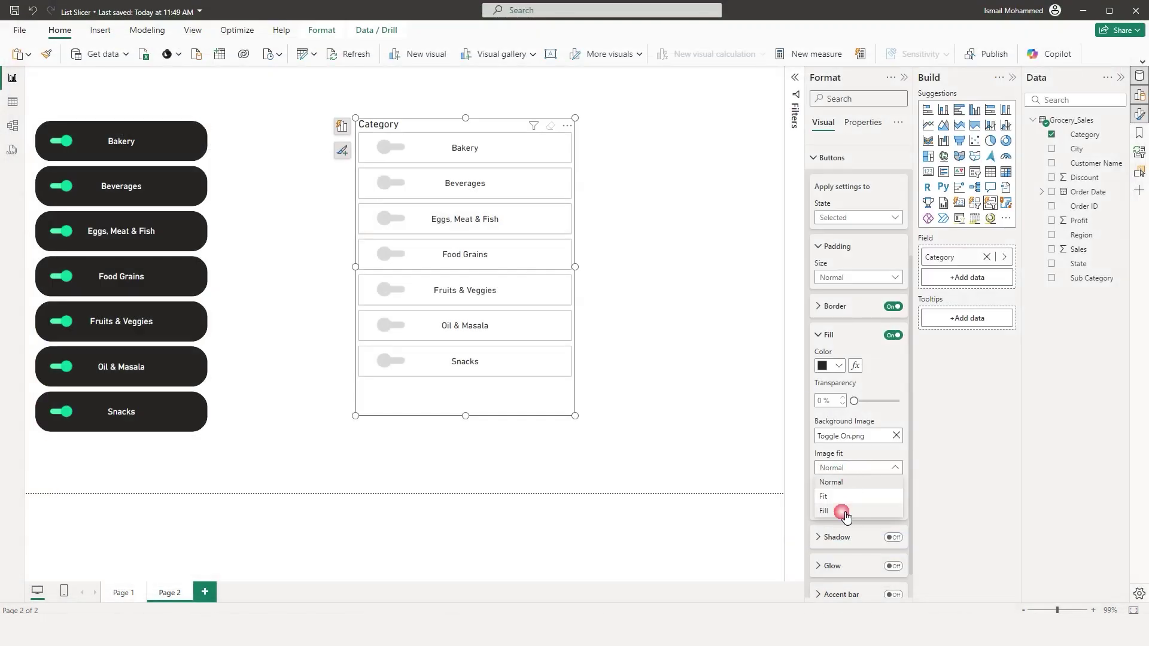
{"action": "left_click", "coordinate": [838, 515]}
{"action": "left_click", "coordinate": [470, 153], "text": "ctrl"}
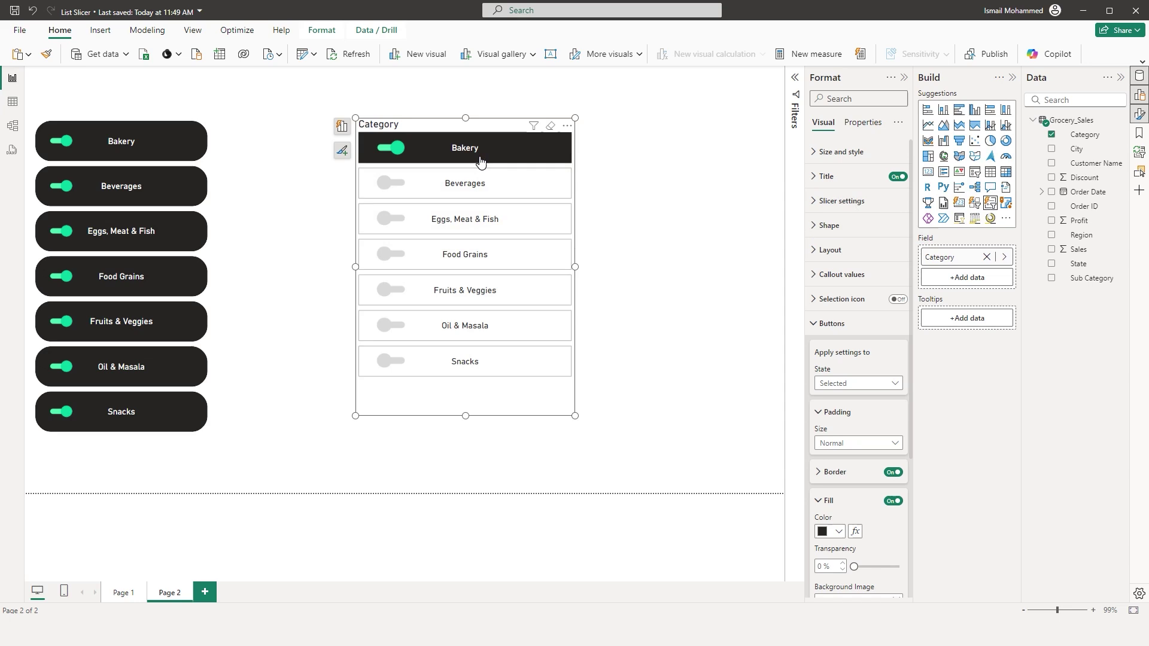
{"action": "left_click", "coordinate": [469, 229], "text": "ctrl"}
{"action": "left_click", "coordinate": [466, 261], "text": "ctrl"}
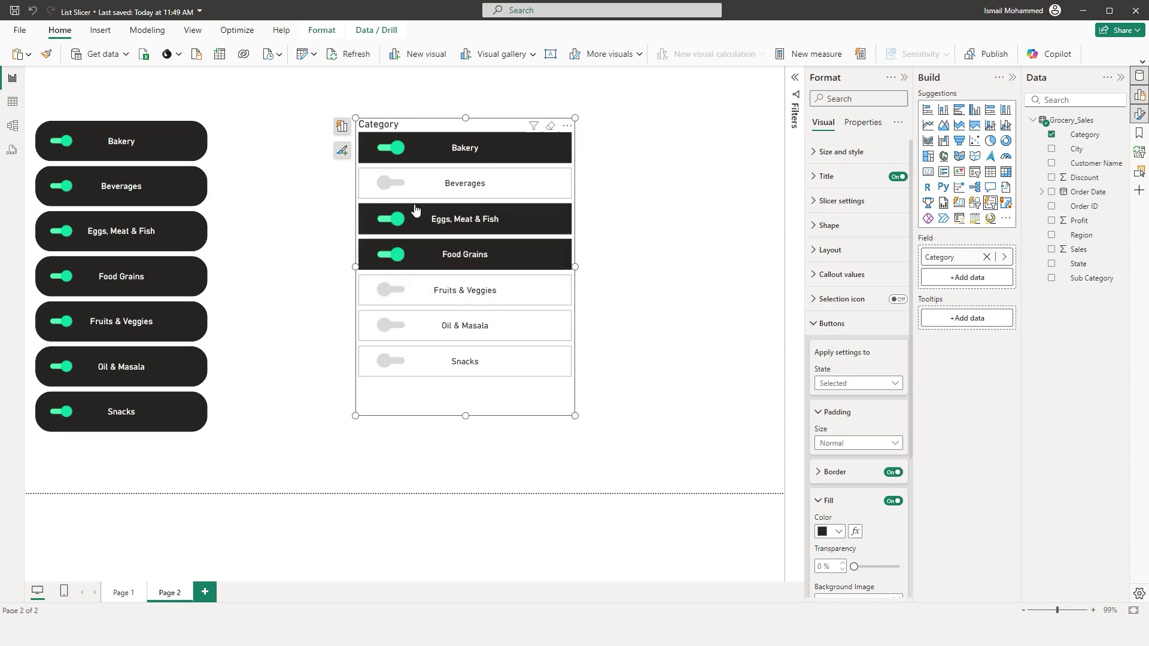
Change the Category slicer's button shape to Rounded Rectangle and extend the slicer downward.
{"action": "left_click", "coordinate": [830, 226]}
{"action": "left_click", "coordinate": [859, 285]}
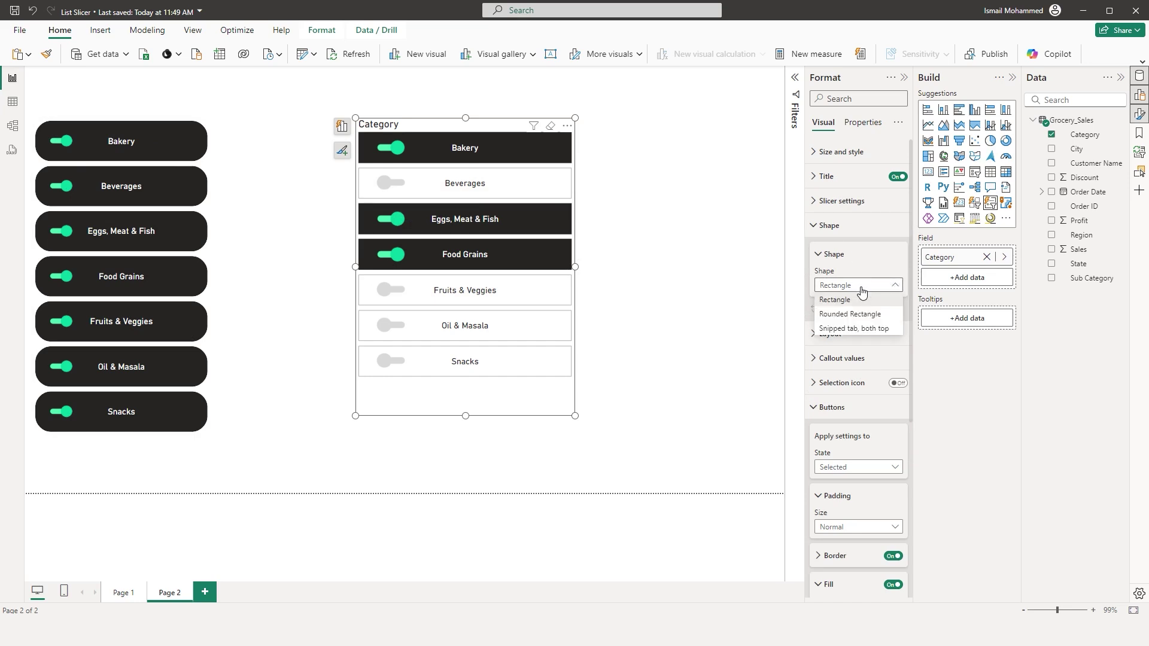
{"action": "left_click", "coordinate": [847, 311]}
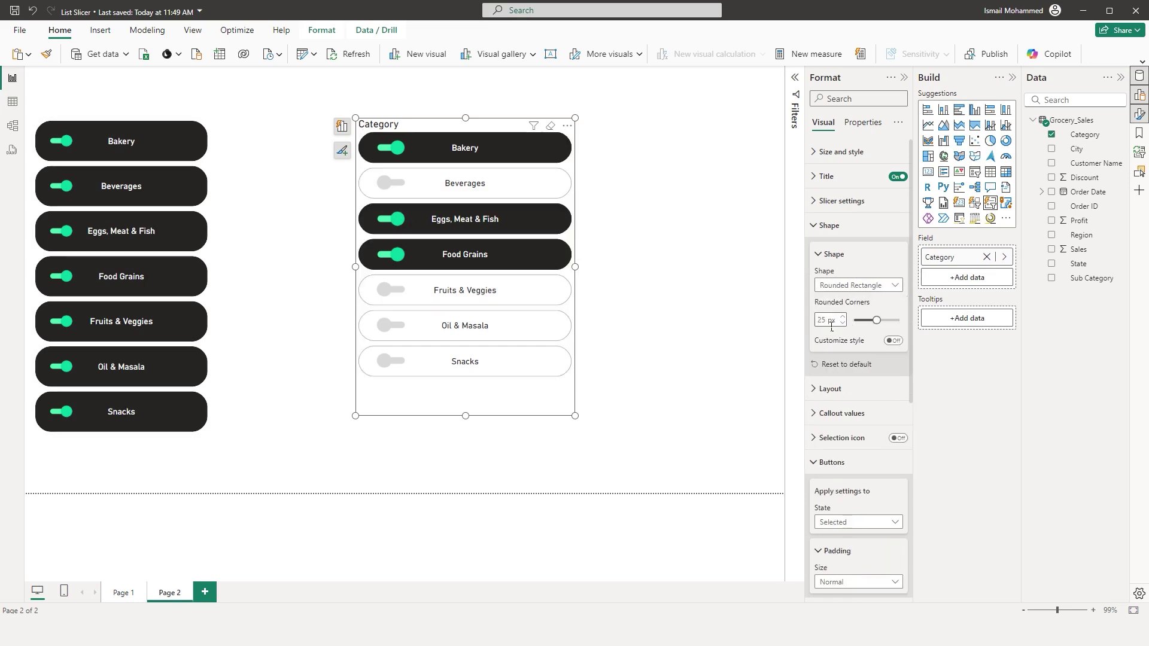
{"action": "left_click", "coordinate": [659, 252]}
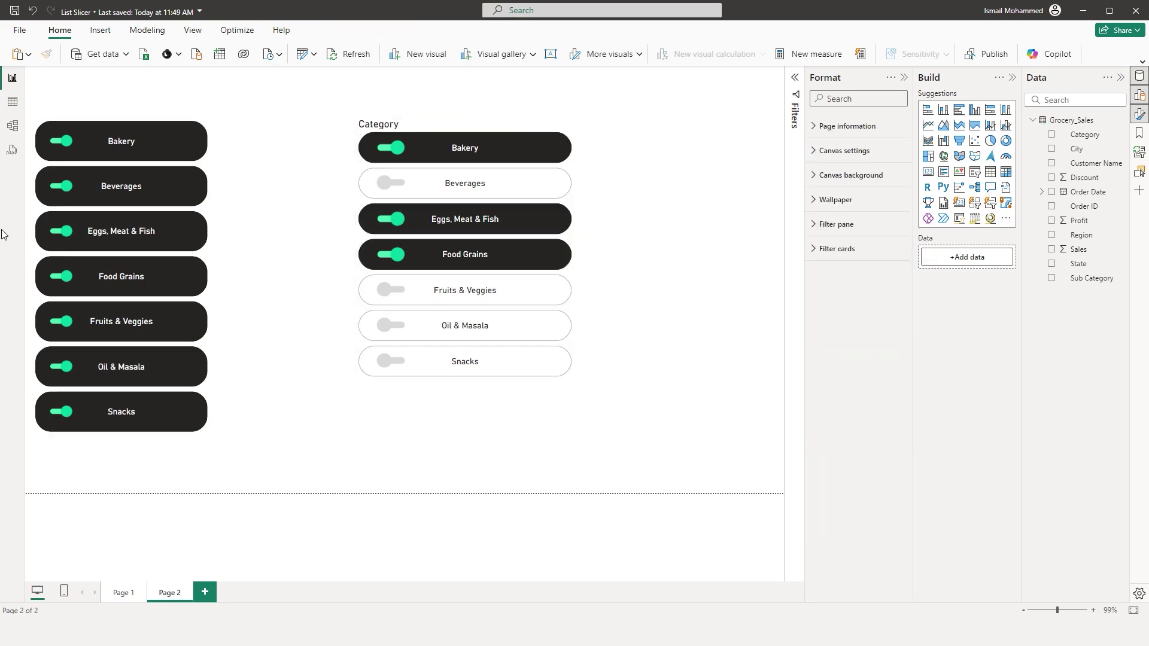
{"action": "left_click", "coordinate": [459, 411]}
{"action": "left_click_drag", "start_coordinate": [466, 417], "coordinate": [455, 474]}
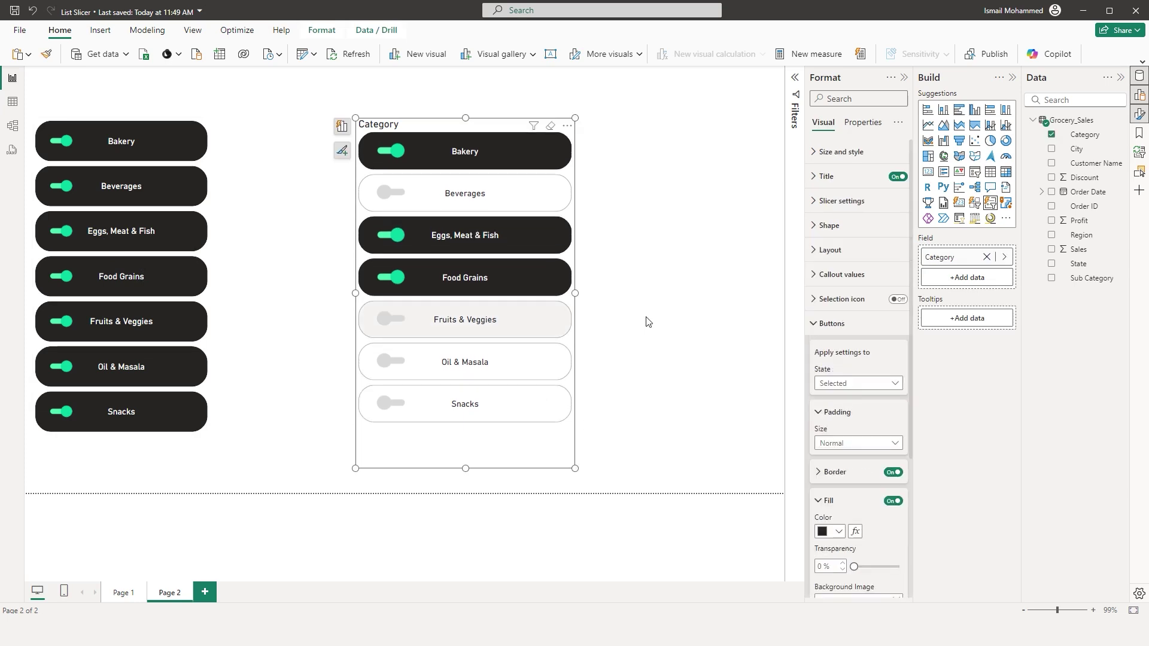
Set the space between the Category slicer's buttons to 15 px and reduce the number of buttons shown.
{"action": "left_click", "coordinate": [831, 250]}
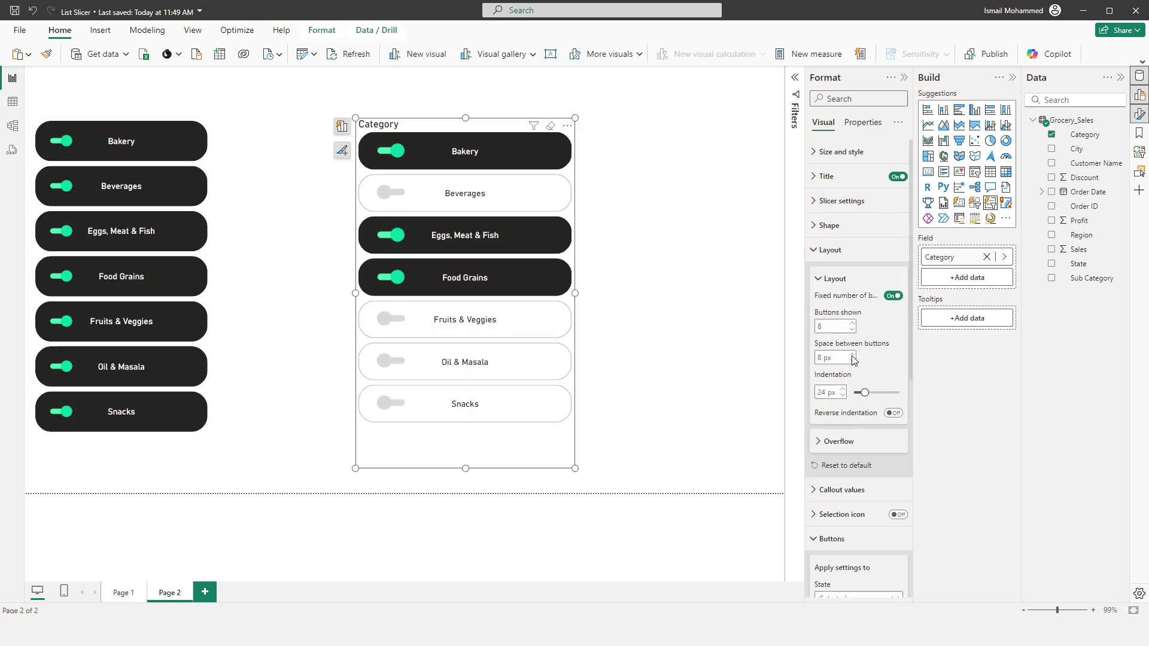
{"action": "left_click", "coordinate": [827, 358]}
{"action": "type", "text": "15"}
{"action": "key", "text": "shift+Tab"}
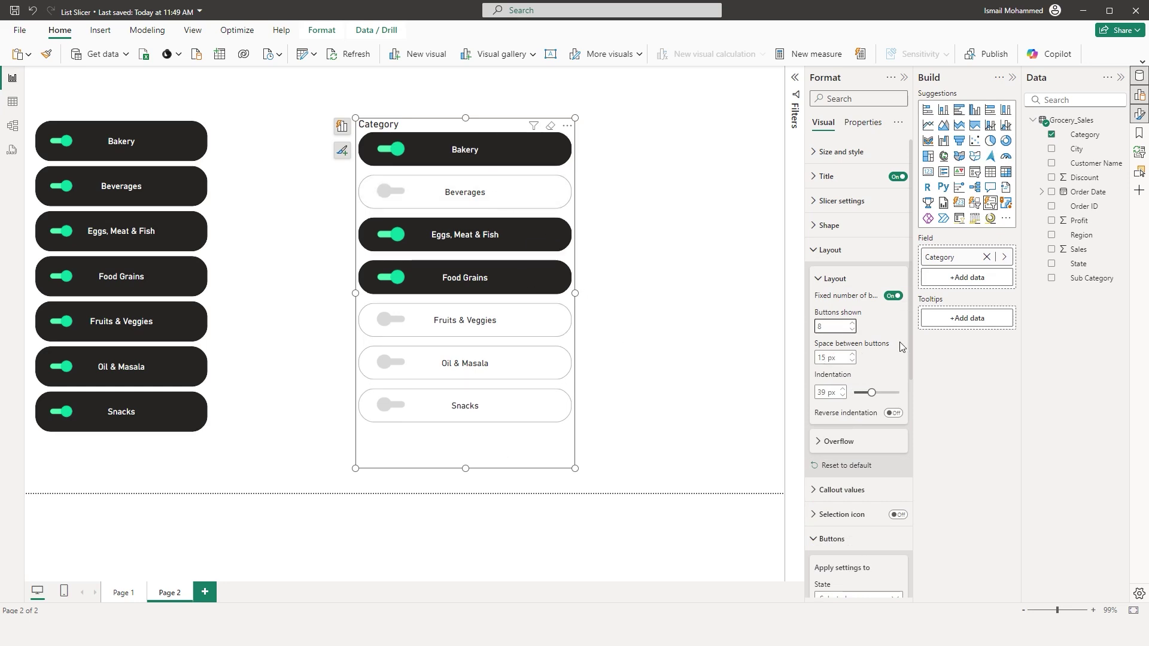
{"action": "left_click", "coordinate": [852, 329]}
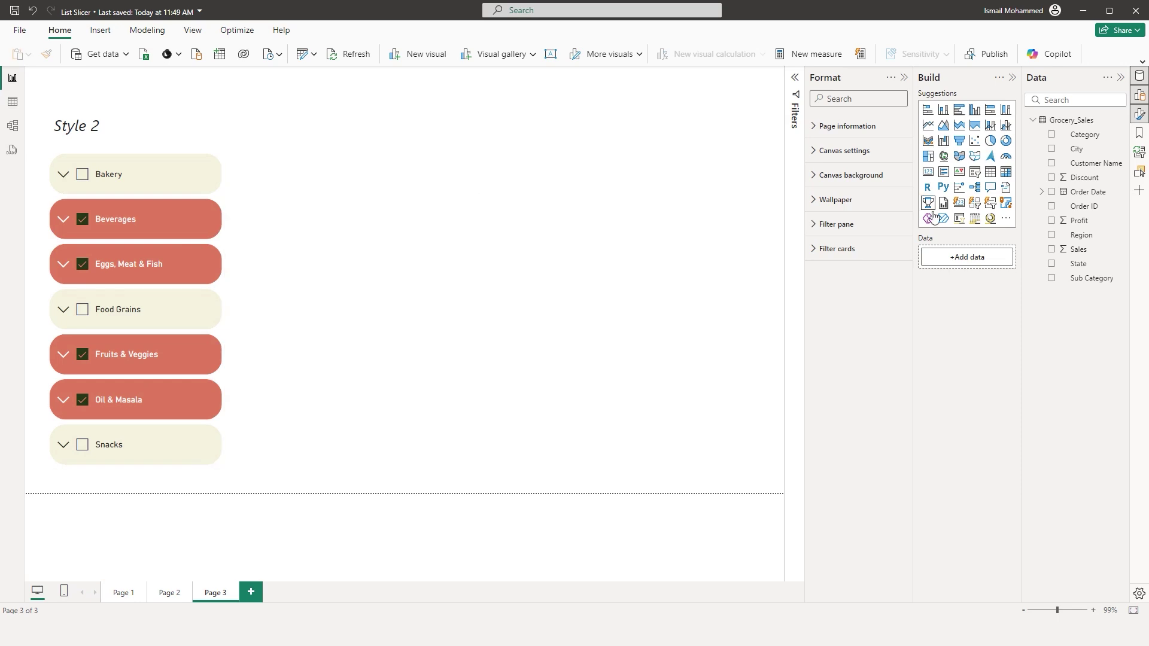
Add a list slicer with Category and Sub Category on Page 3, and stop the Style 2 slicer from filtering it.
{"action": "left_click", "coordinate": [990, 205]}
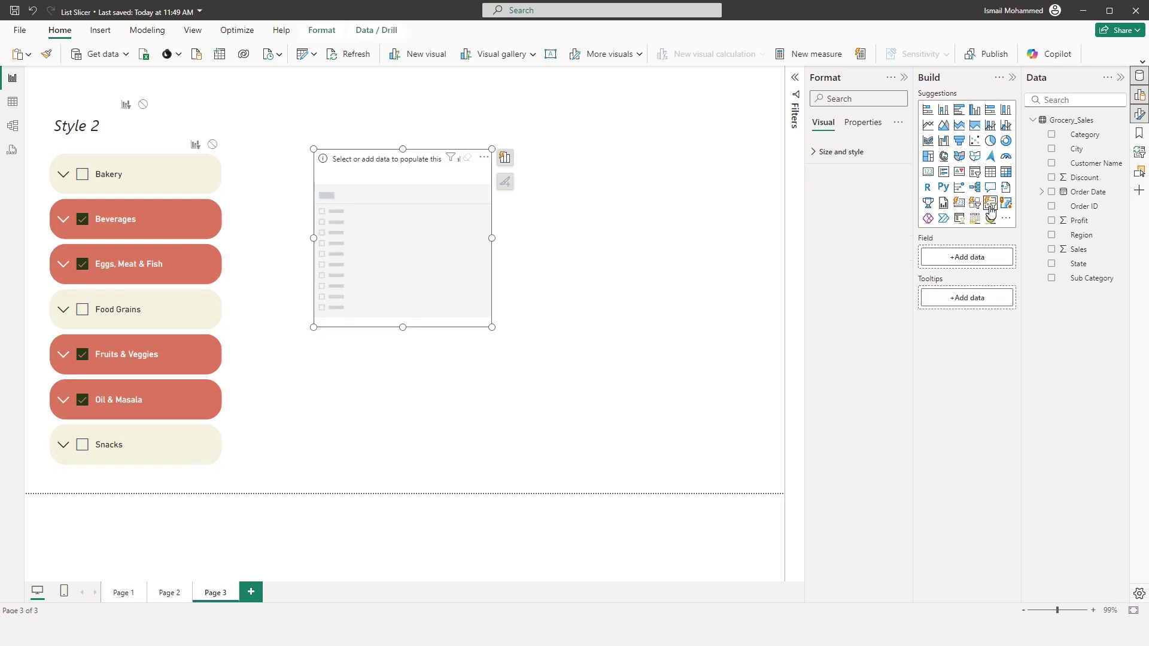
{"action": "left_click", "coordinate": [1052, 134]}
{"action": "left_click", "coordinate": [1052, 279]}
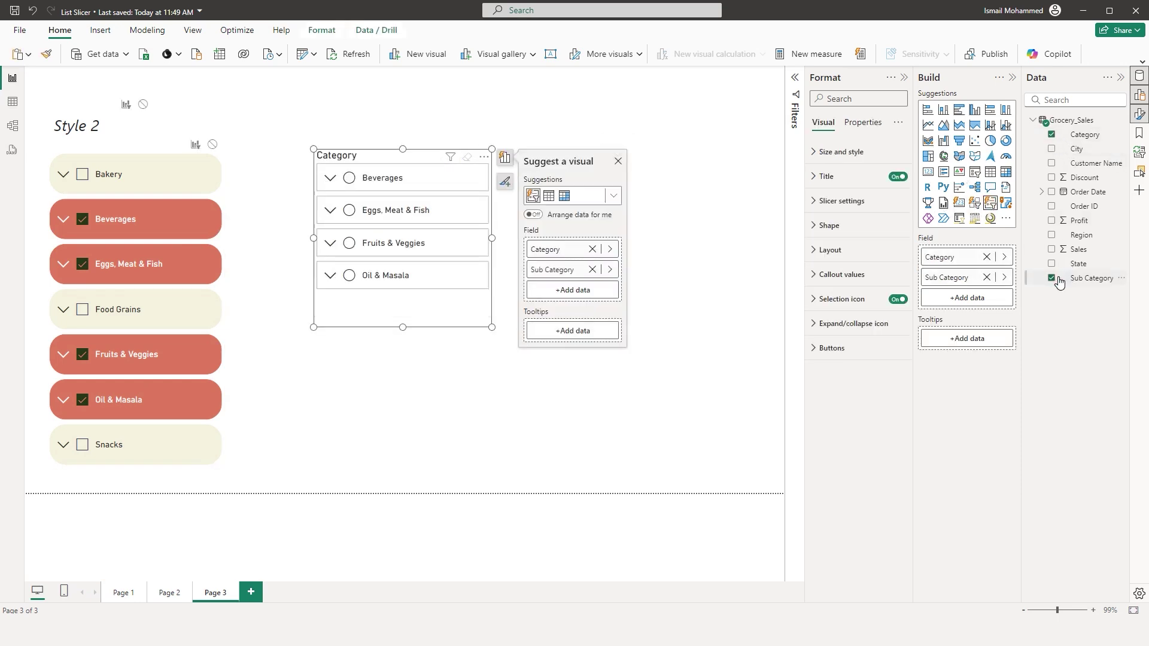
{"action": "left_click", "coordinate": [128, 157]}
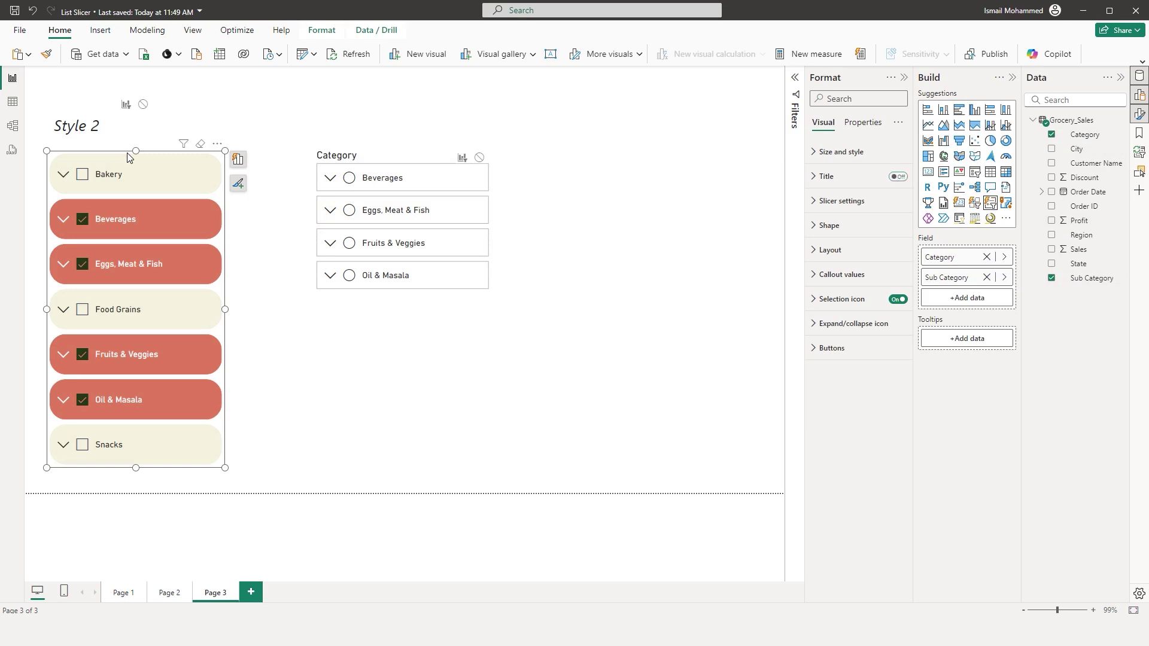
{"action": "left_click", "coordinate": [480, 158]}
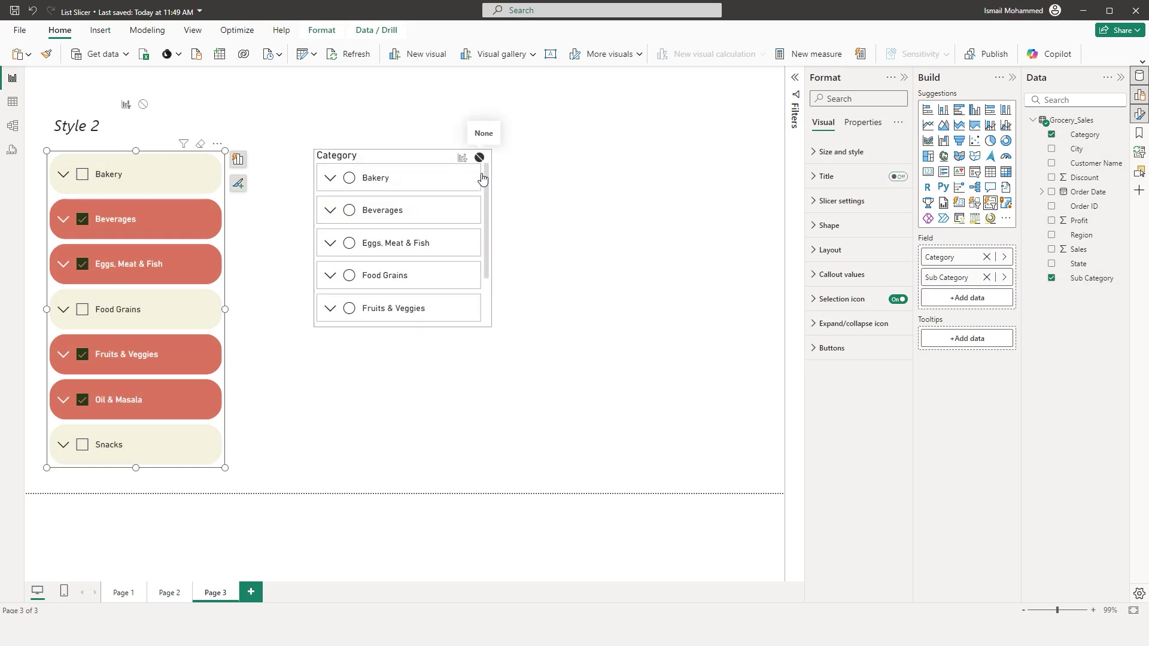
Change the button shape of the new Category slicer on Page 3 to Rounded Rectangle.
{"action": "left_click", "coordinate": [489, 282]}
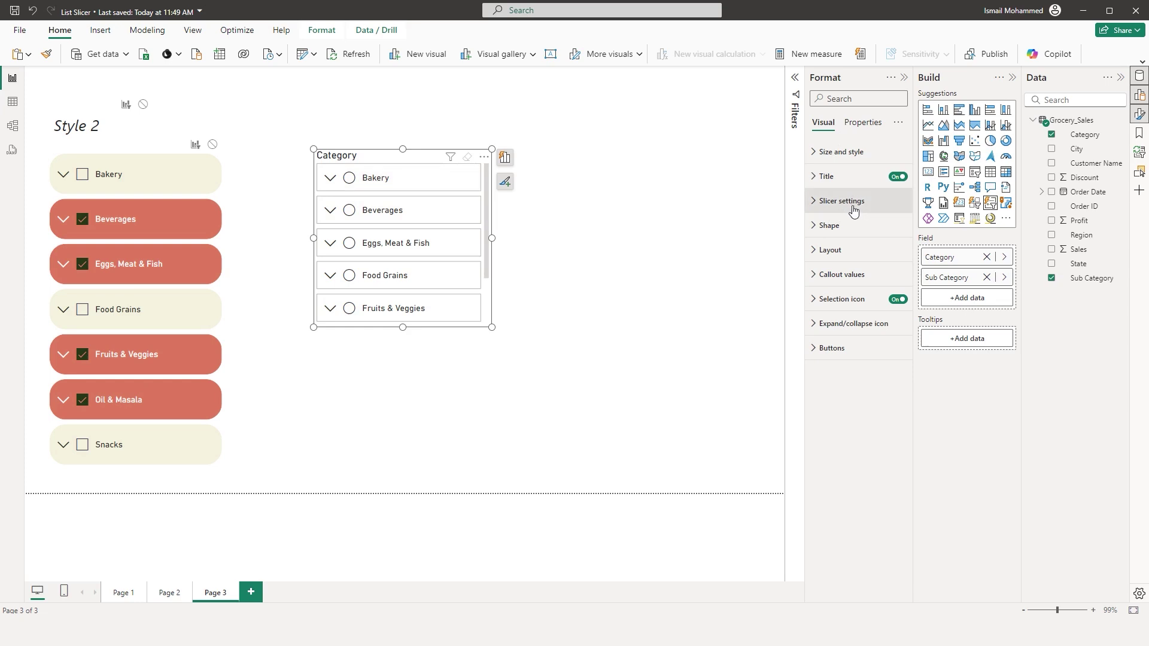
{"action": "left_click", "coordinate": [824, 202]}
{"action": "left_click", "coordinate": [826, 201]}
{"action": "left_click", "coordinate": [826, 226]}
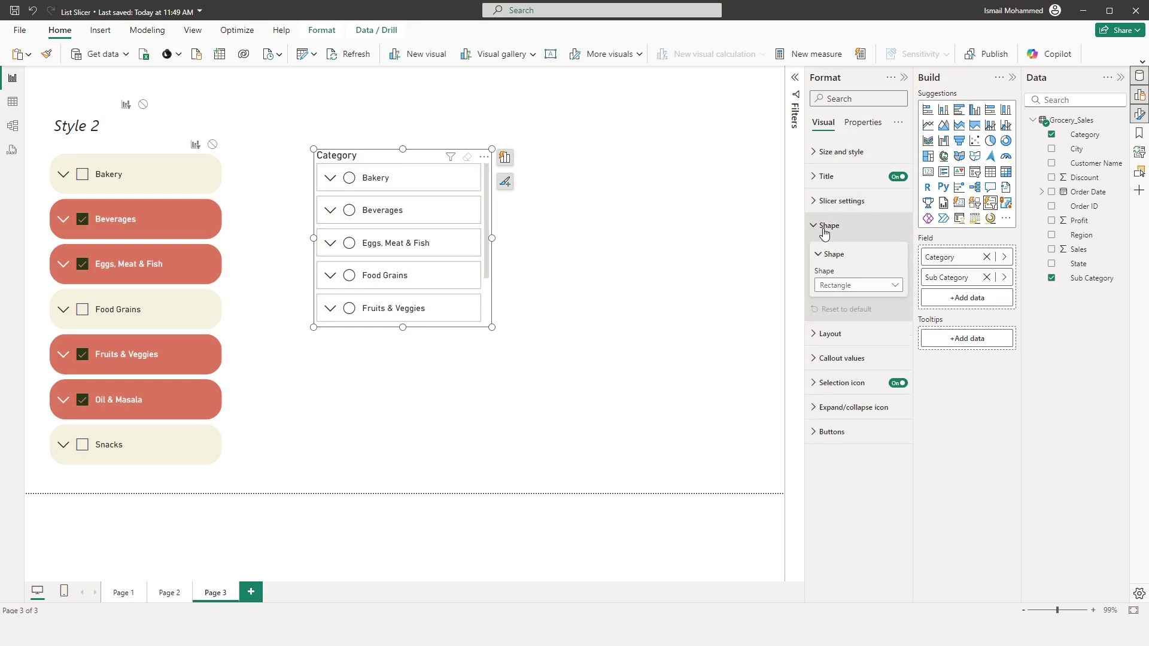
{"action": "left_click", "coordinate": [841, 286]}
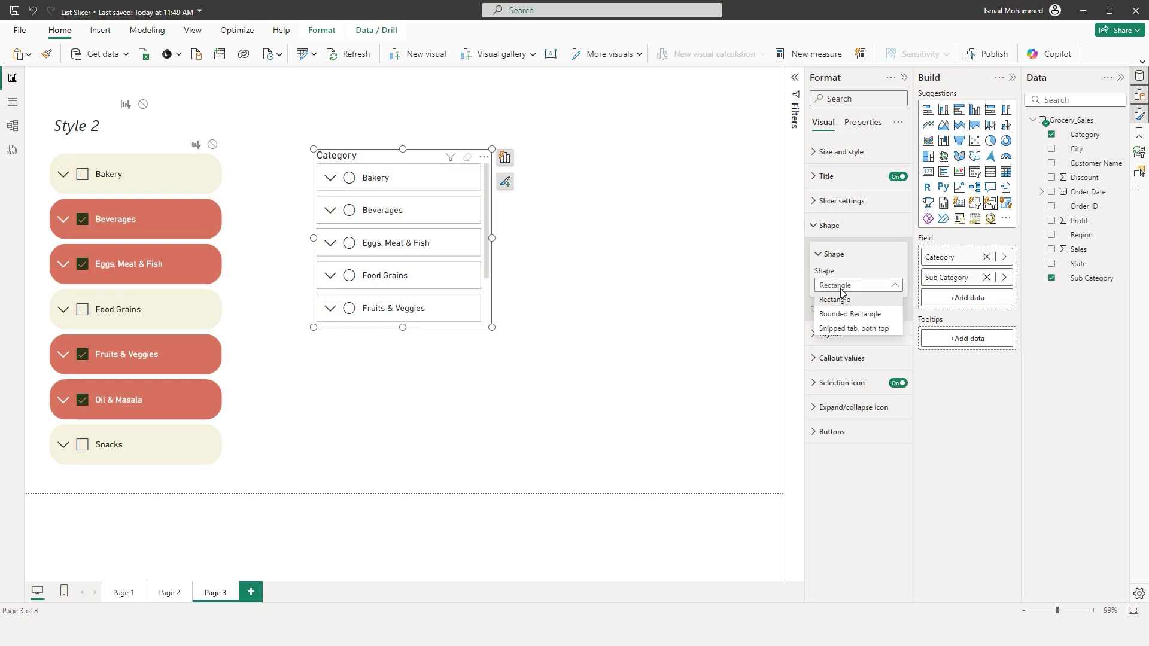
{"action": "left_click", "coordinate": [845, 311]}
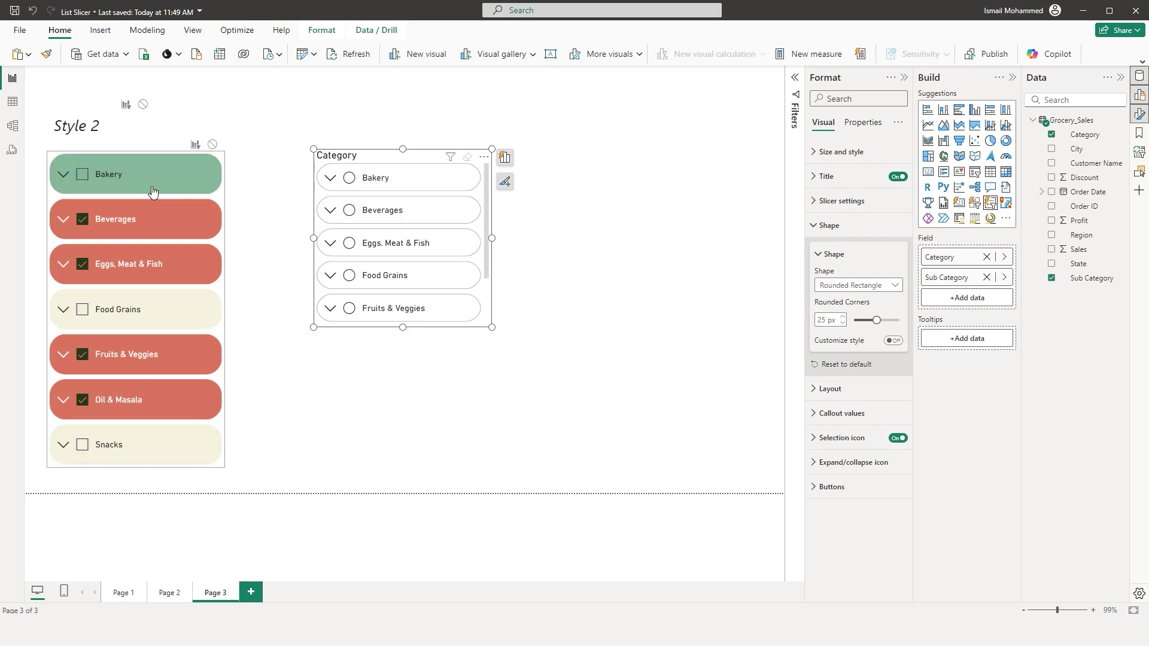
Set the new slicer's buttons shown to 7 and extend the slicer downward to nearly the height of the Style 2 slicer.
{"action": "left_click", "coordinate": [822, 237]}
{"action": "left_click", "coordinate": [823, 256]}
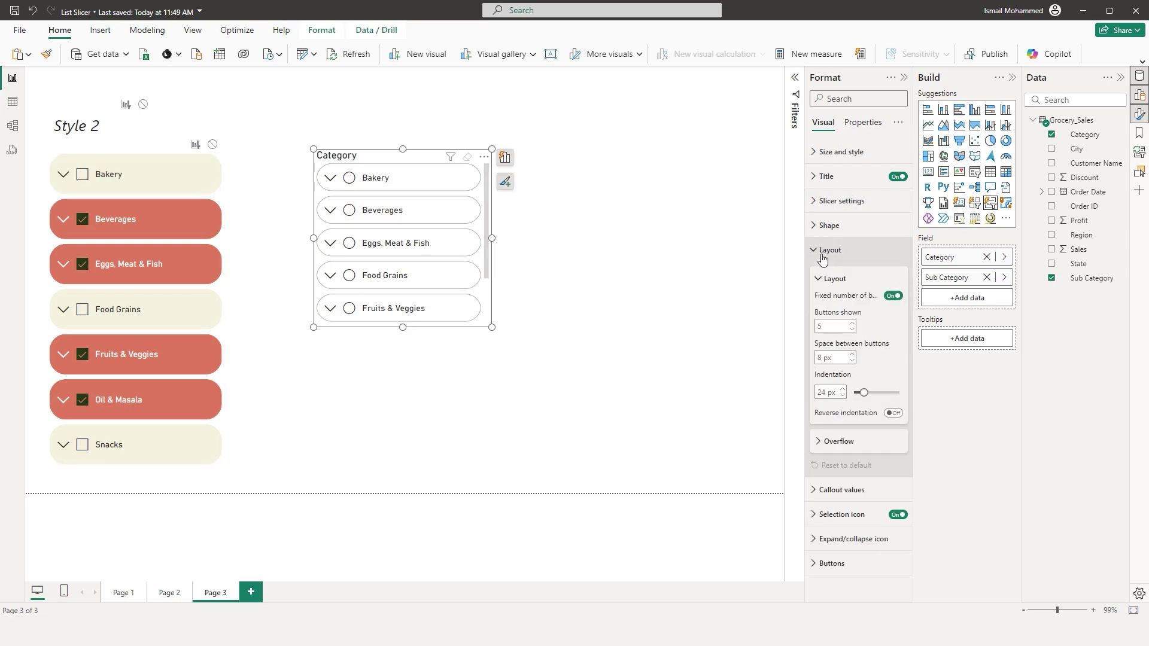
{"action": "left_click", "coordinate": [854, 325]}
{"action": "left_click_drag", "start_coordinate": [404, 335], "coordinate": [404, 438]}
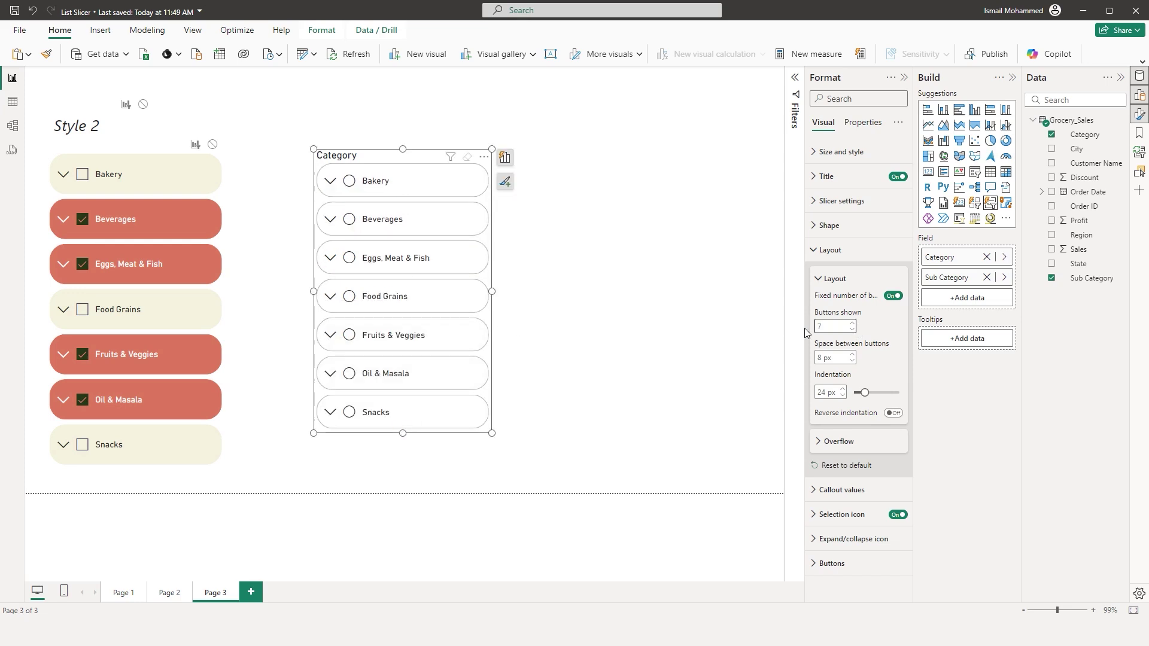
Turn off single select for the new Category slicer.
{"action": "left_click", "coordinate": [826, 204]}
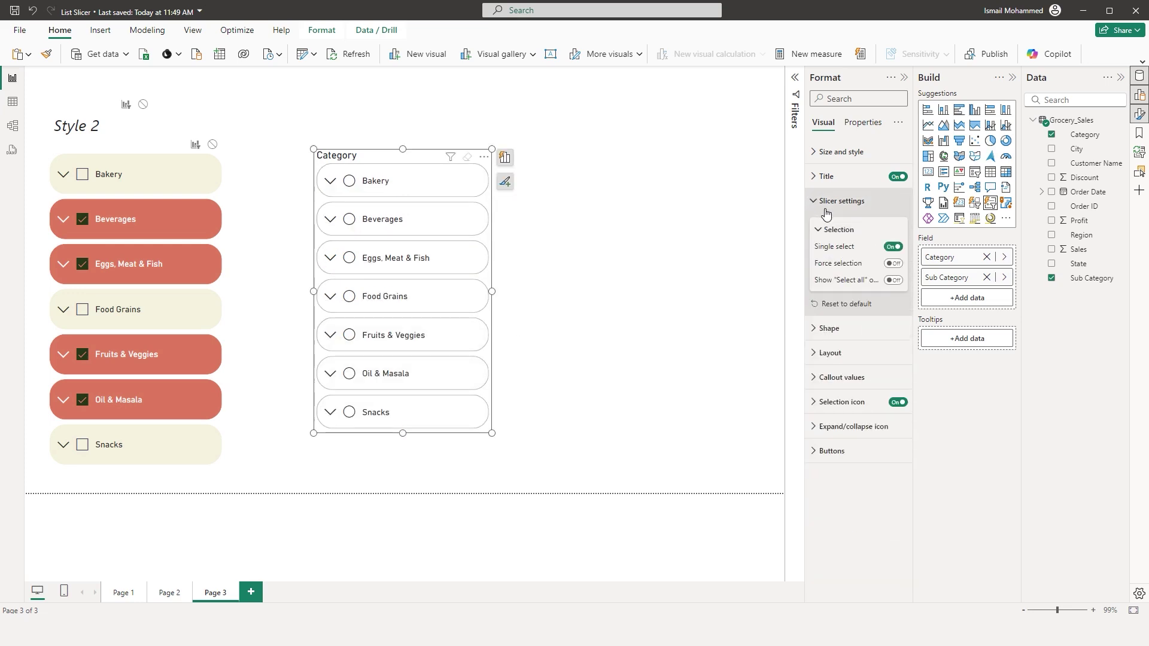
{"action": "left_click", "coordinate": [894, 247]}
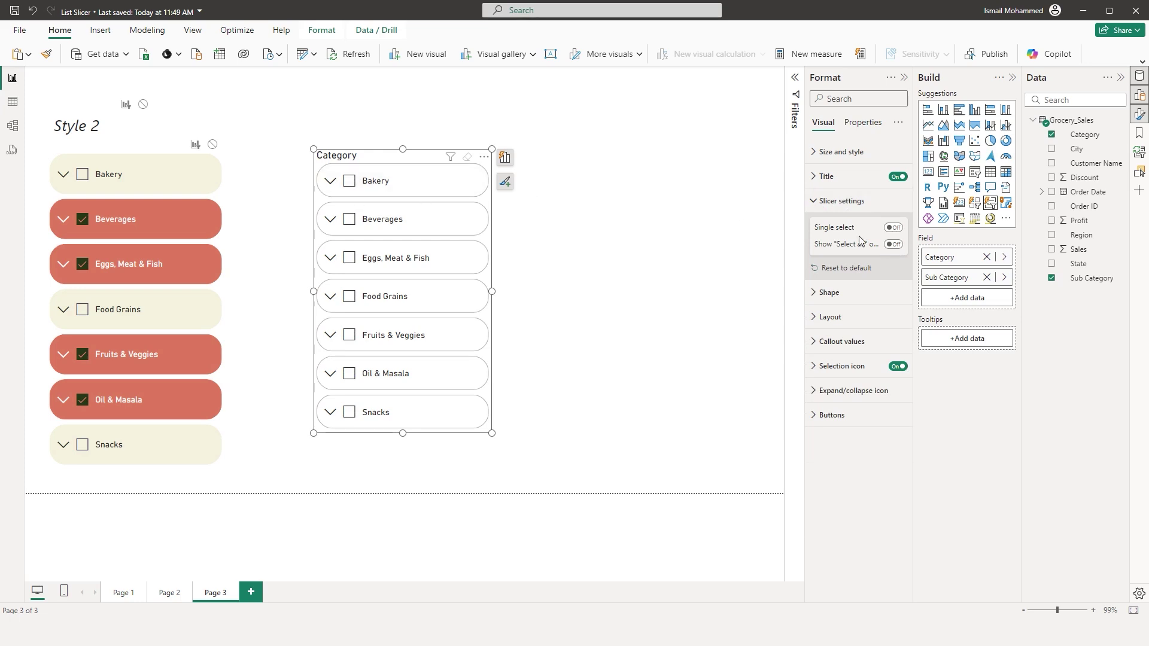
{"action": "left_click", "coordinate": [841, 200]}
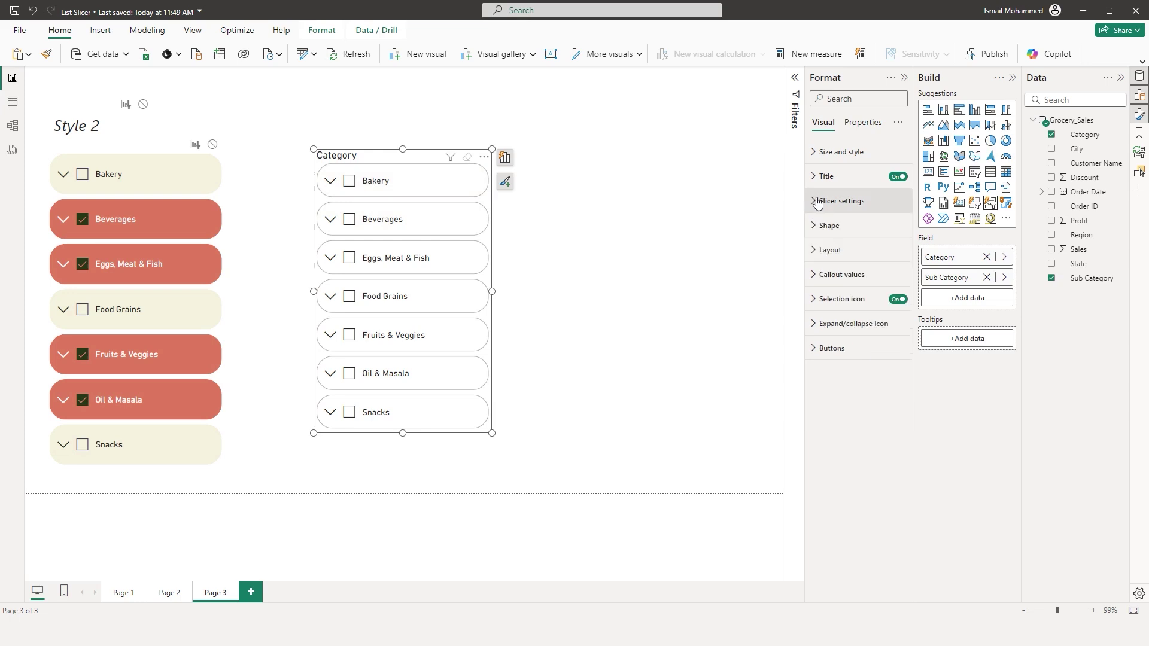
Set the fill color of the new slicer's Default-state buttons to the recently used cream color.
{"action": "left_click", "coordinate": [827, 351]}
{"action": "scroll", "coordinate": [894, 359], "scroll_direction": "down", "scroll_amount": 3}
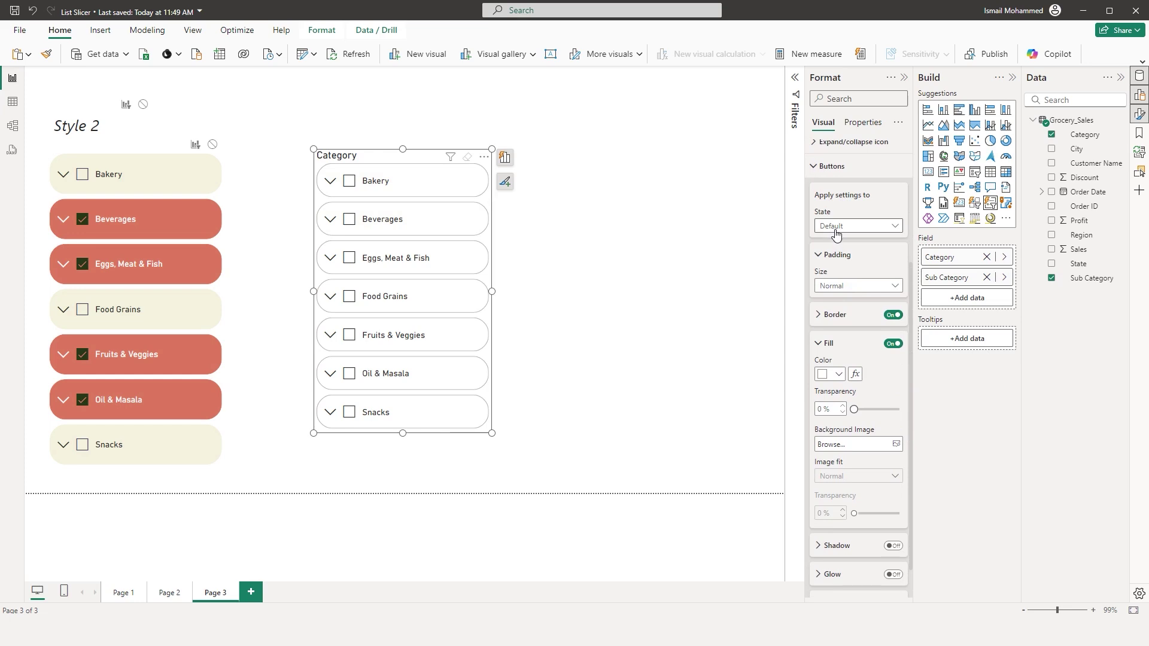
{"action": "left_click", "coordinate": [838, 373]}
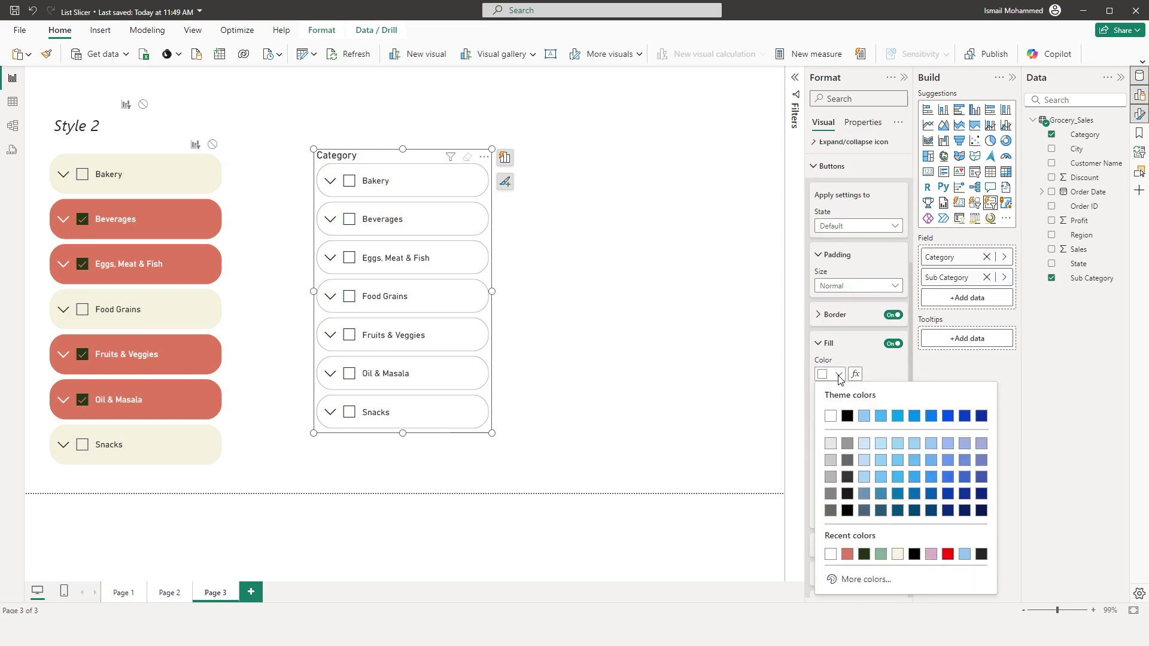
{"action": "left_click", "coordinate": [898, 554]}
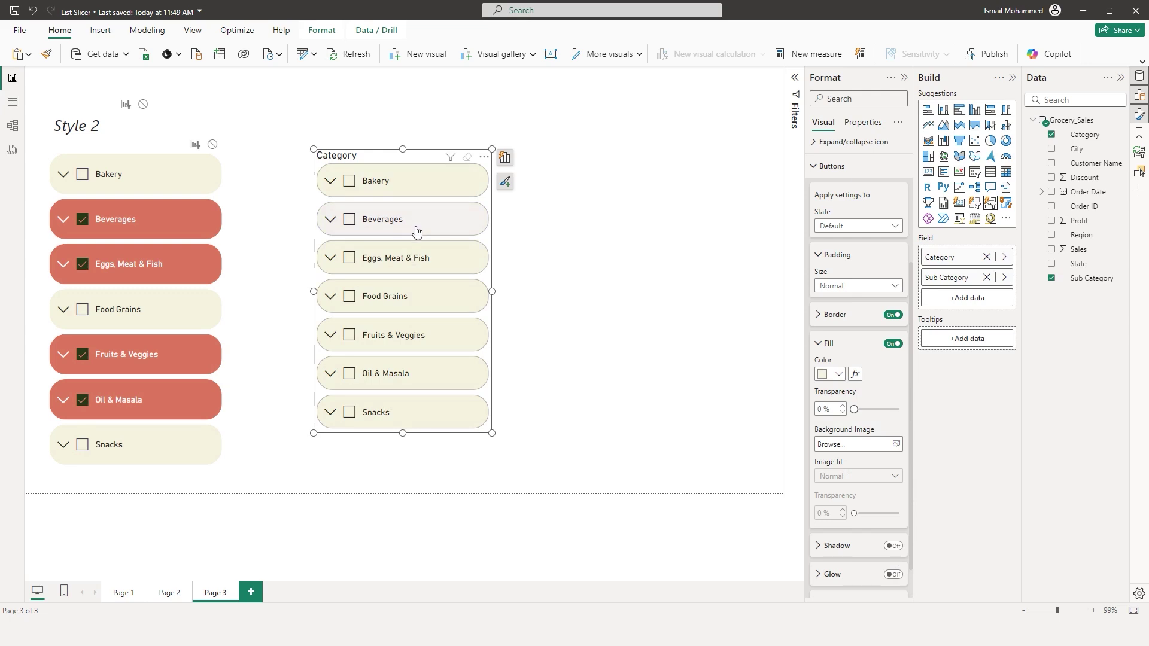
Set the fill color of the new Category slicer's Hover-state buttons to the recently used green.
{"action": "left_click", "coordinate": [859, 226]}
{"action": "left_click", "coordinate": [841, 258]}
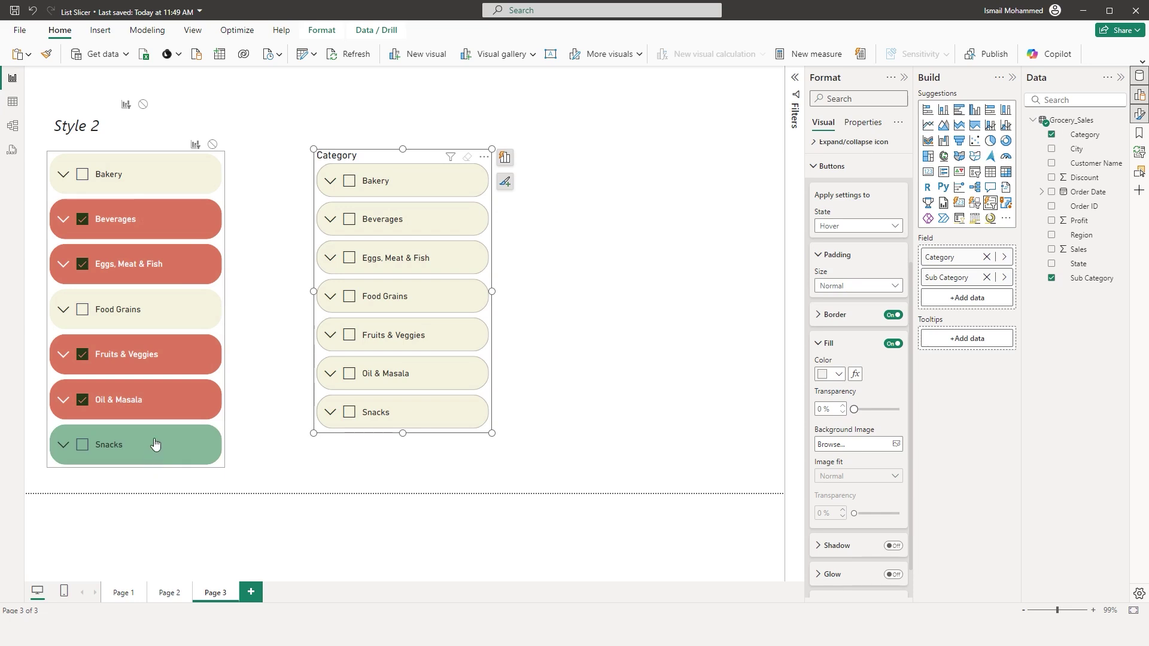
{"action": "left_click", "coordinate": [838, 375]}
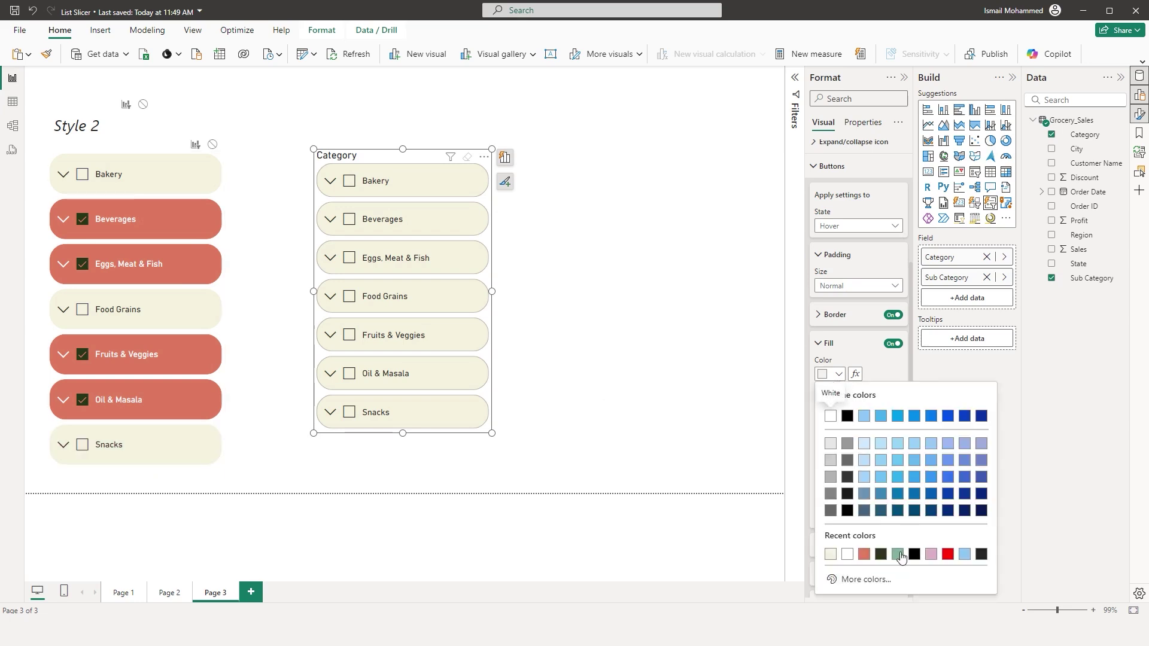
{"action": "left_click", "coordinate": [898, 555]}
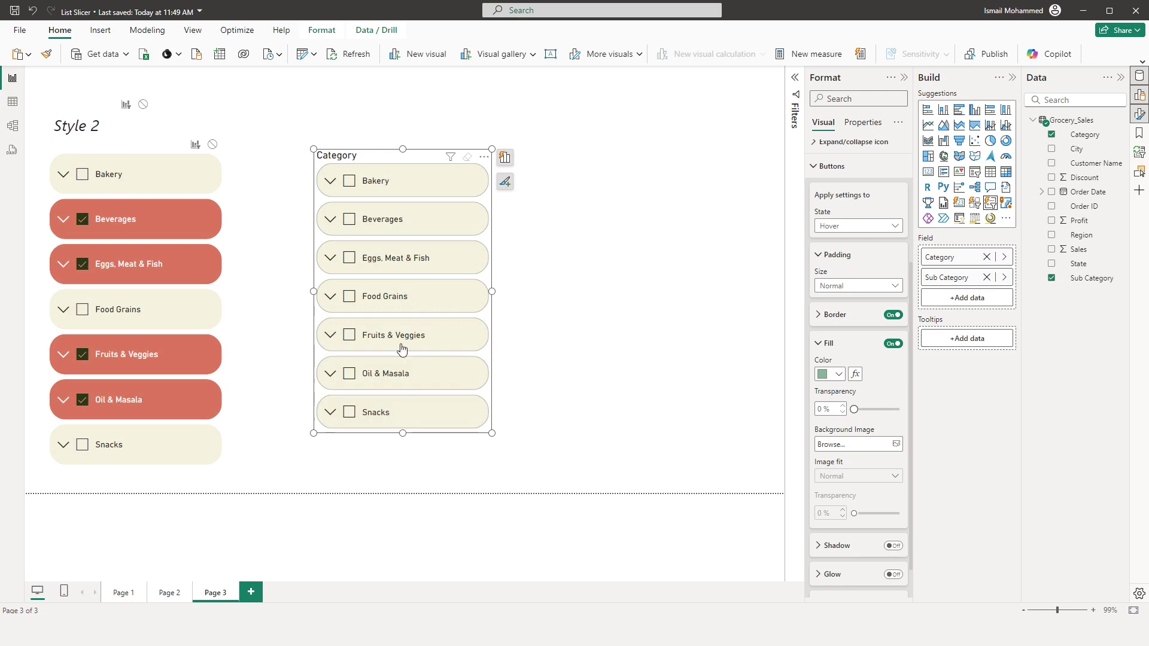
Set the fill color of the new slicer's Selected-state buttons to the recently used coral red.
{"action": "left_click", "coordinate": [846, 226]}
{"action": "left_click", "coordinate": [847, 290]}
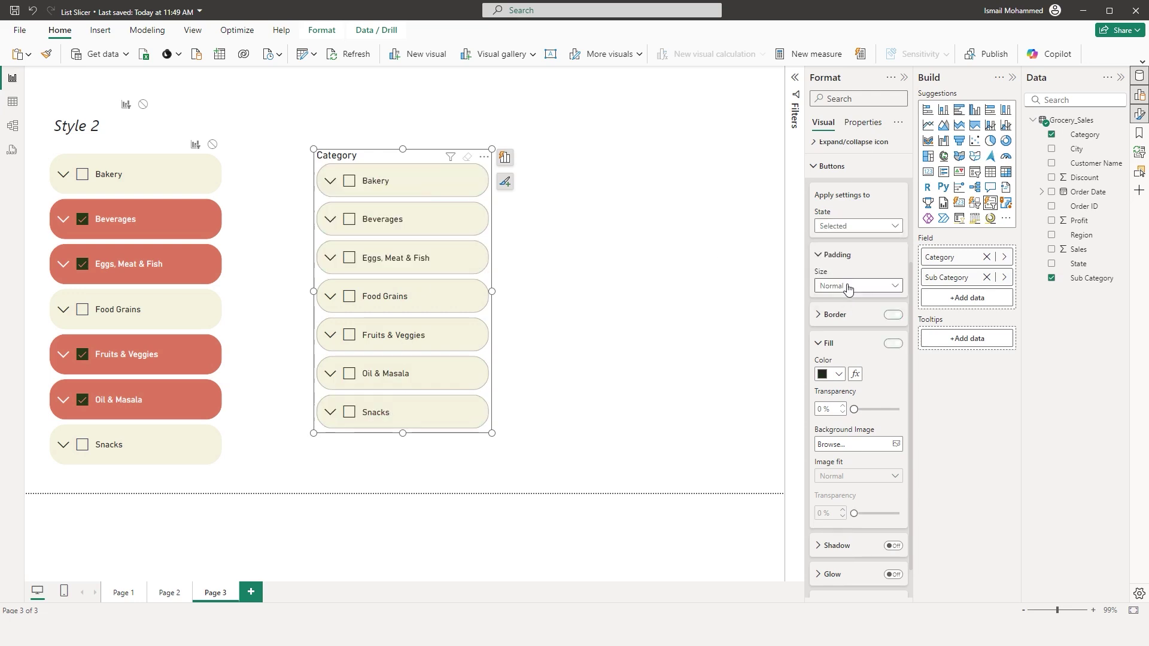
{"action": "left_click", "coordinate": [839, 374]}
{"action": "left_click", "coordinate": [881, 554]}
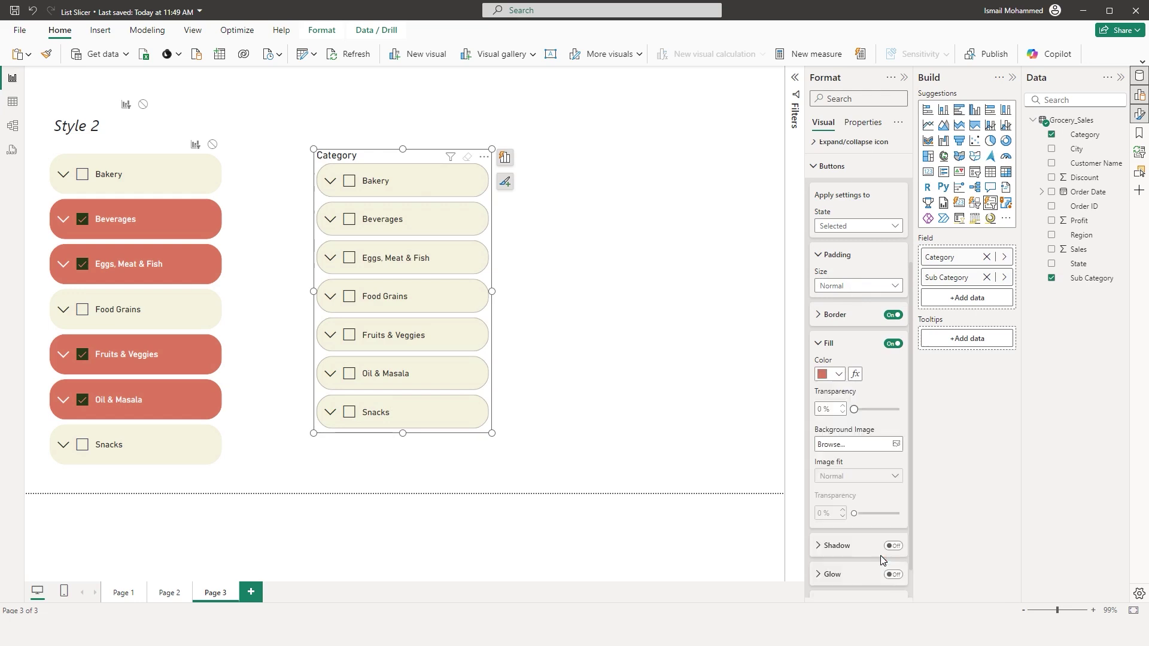
Check the selected-state color by selecting the first five categories in the new slicer, from Bakery through Fruits & Veggies.
{"action": "left_click", "coordinate": [348, 181]}
{"action": "left_click", "coordinate": [349, 219]}
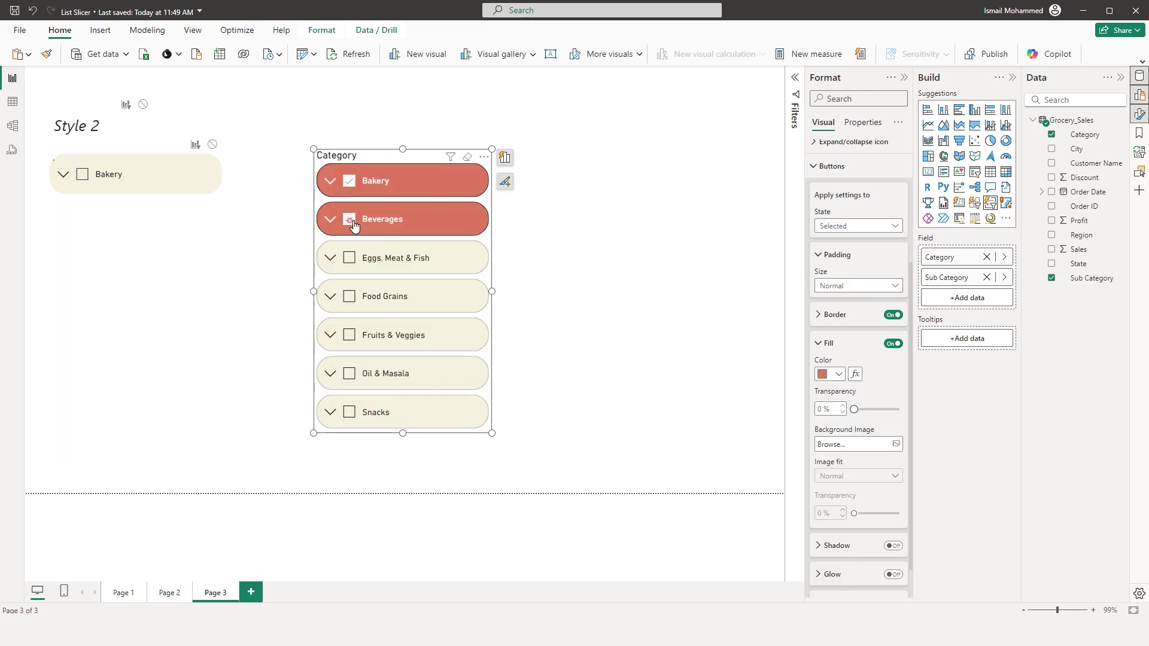
{"action": "left_click", "coordinate": [351, 259]}
{"action": "left_click", "coordinate": [360, 300]}
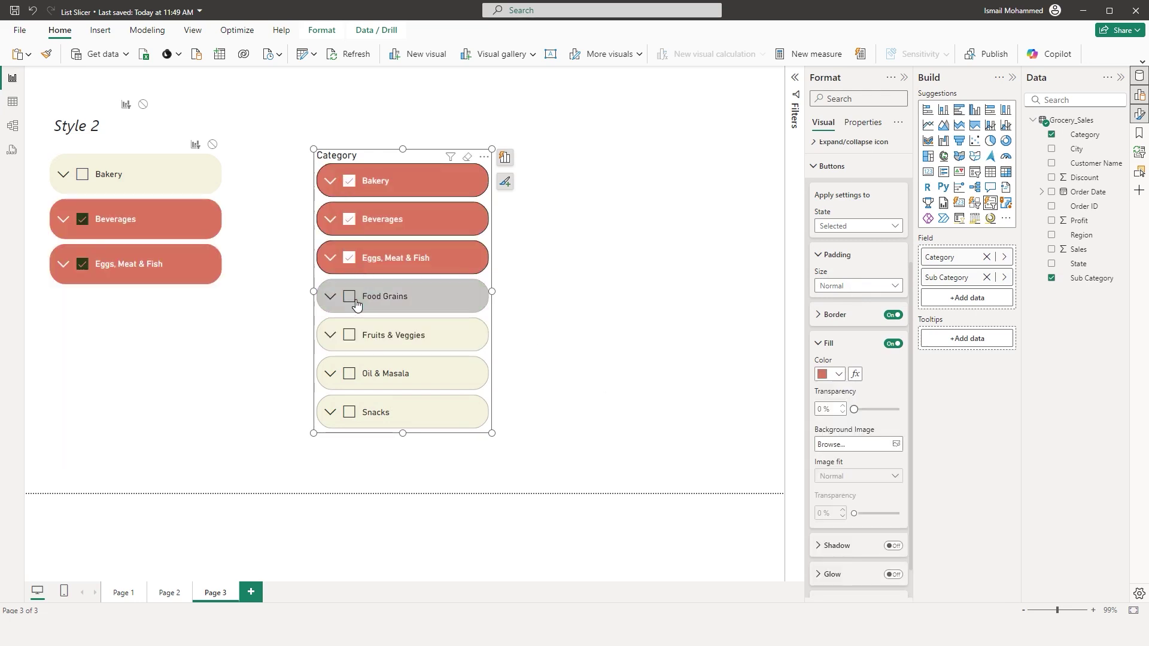
{"action": "left_click", "coordinate": [351, 334]}
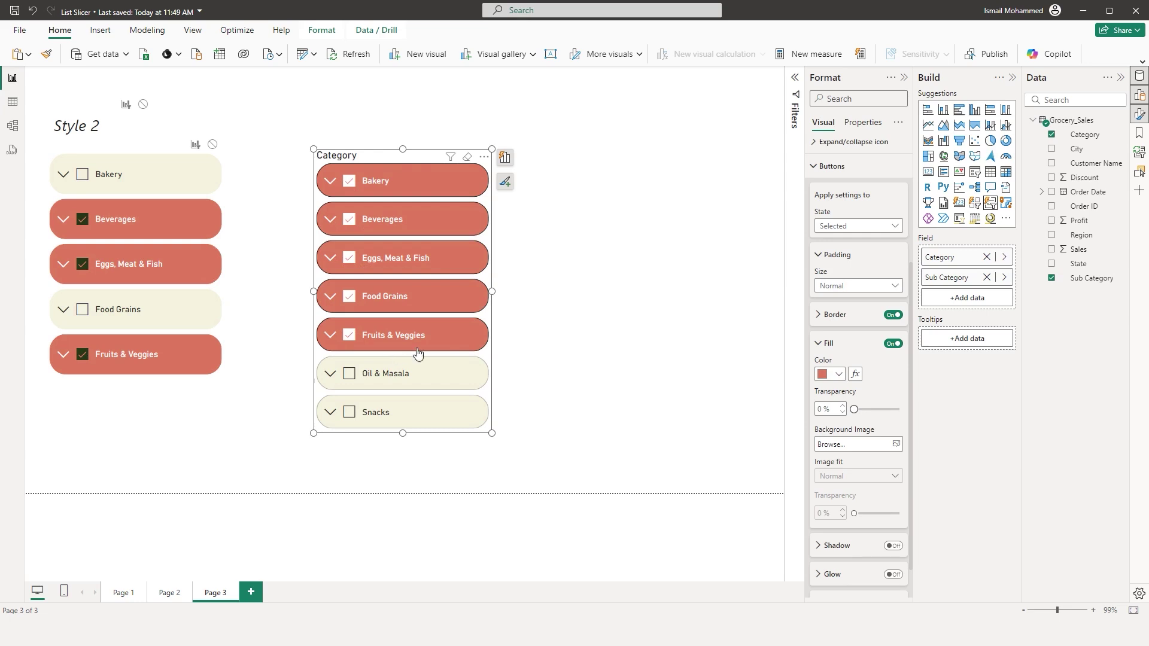
Turn off the button border for both the Selected and Default states of the new slicer.
{"action": "left_click", "coordinate": [895, 320]}
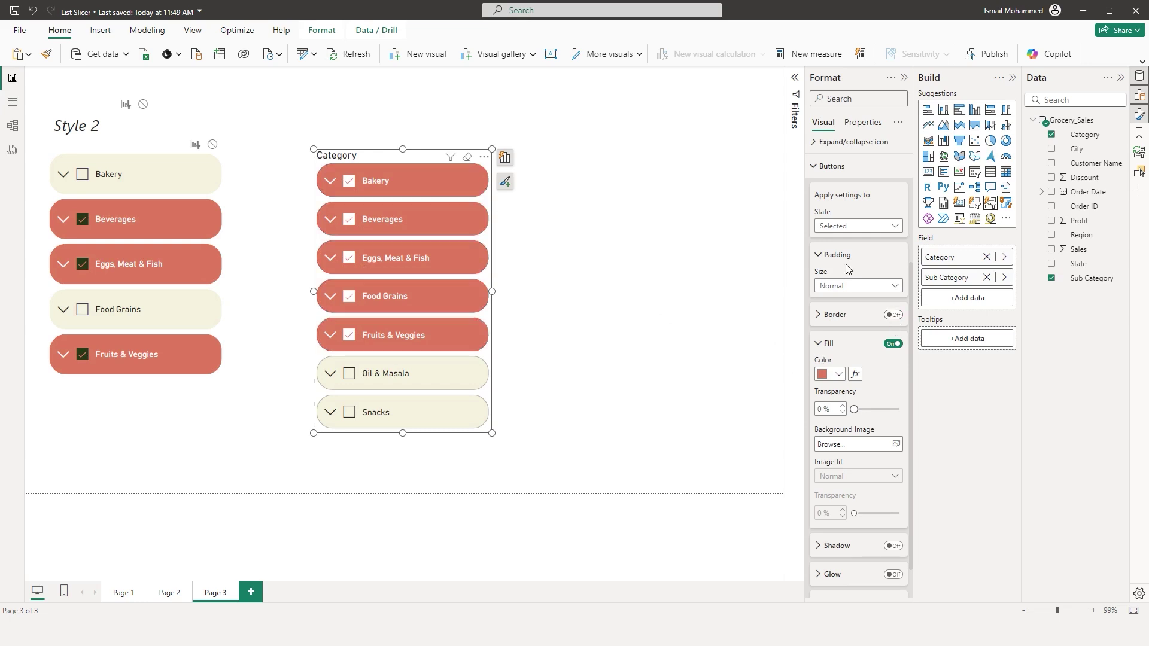
{"action": "left_click", "coordinate": [853, 231]}
{"action": "left_click", "coordinate": [832, 240]}
{"action": "left_click", "coordinate": [892, 318]}
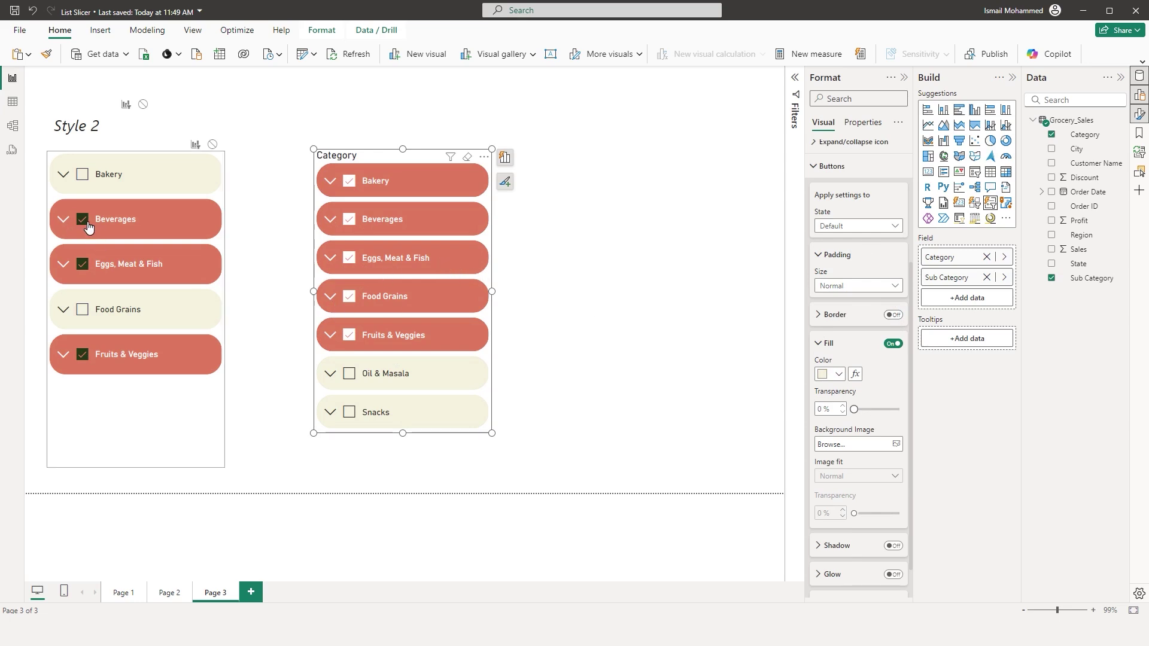
Set the new slicer's selection icon color for the Selected state to the recently used dark green.
{"action": "left_click", "coordinate": [805, 166]}
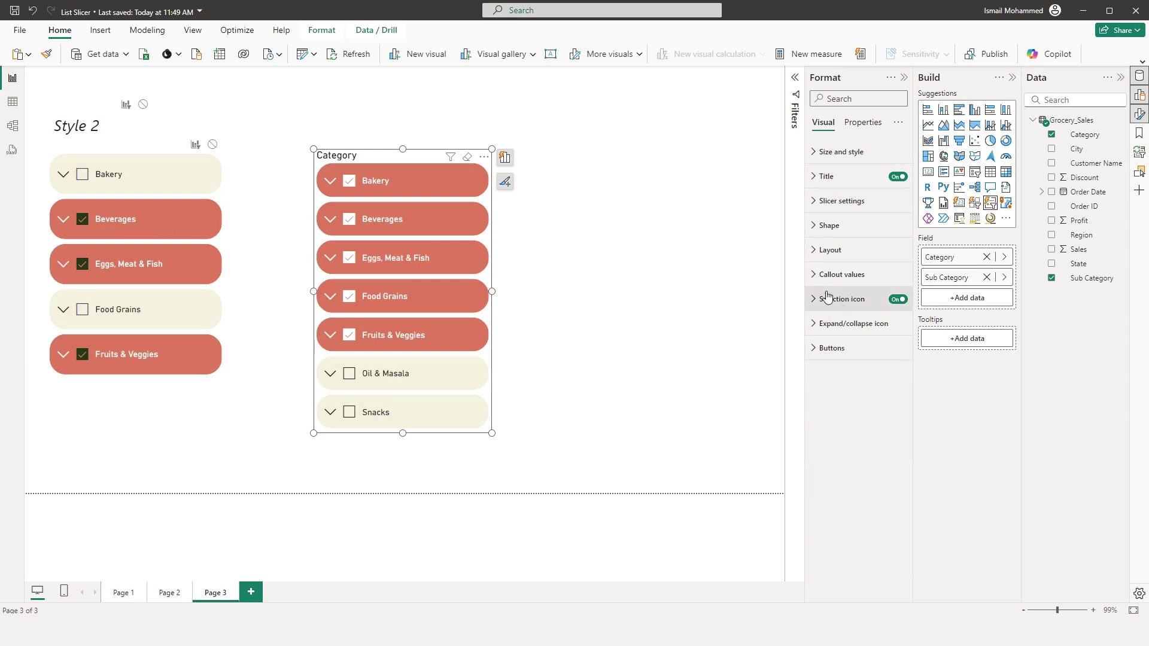
{"action": "left_click", "coordinate": [846, 302]}
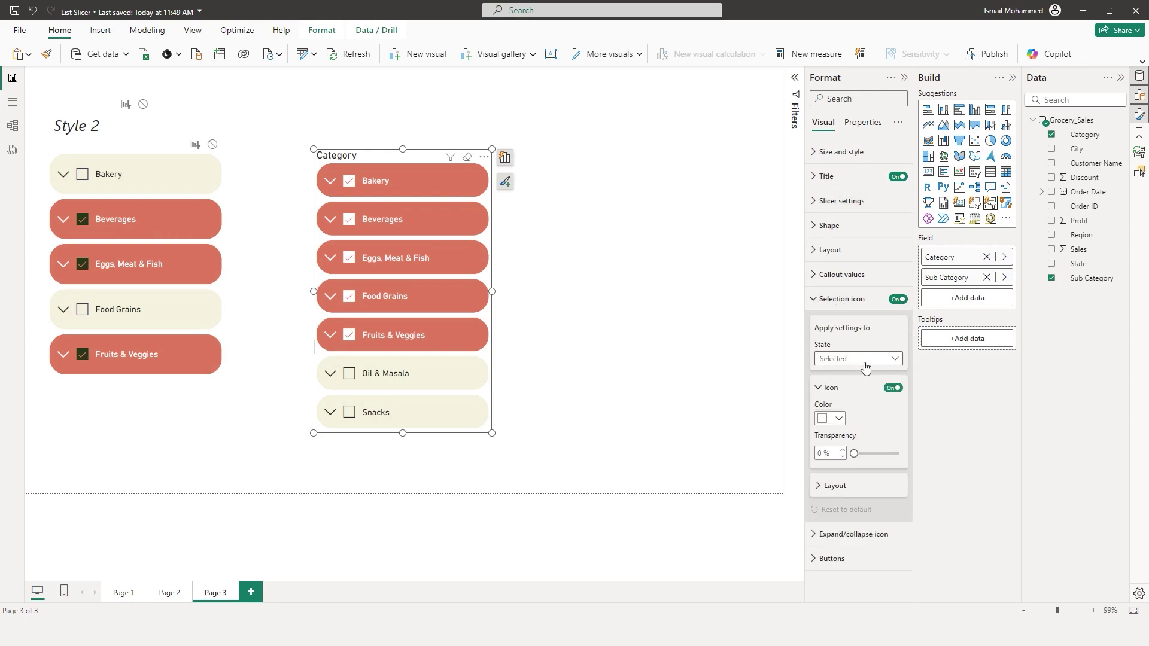
{"action": "left_click", "coordinate": [839, 418]}
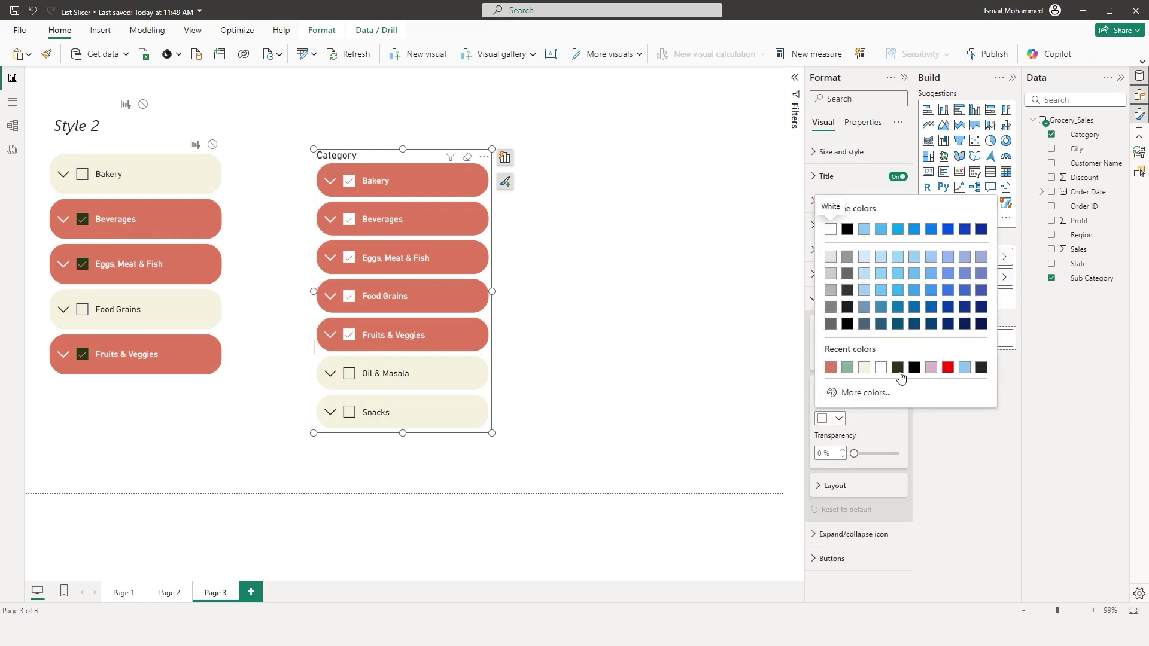
{"action": "left_click", "coordinate": [899, 369]}
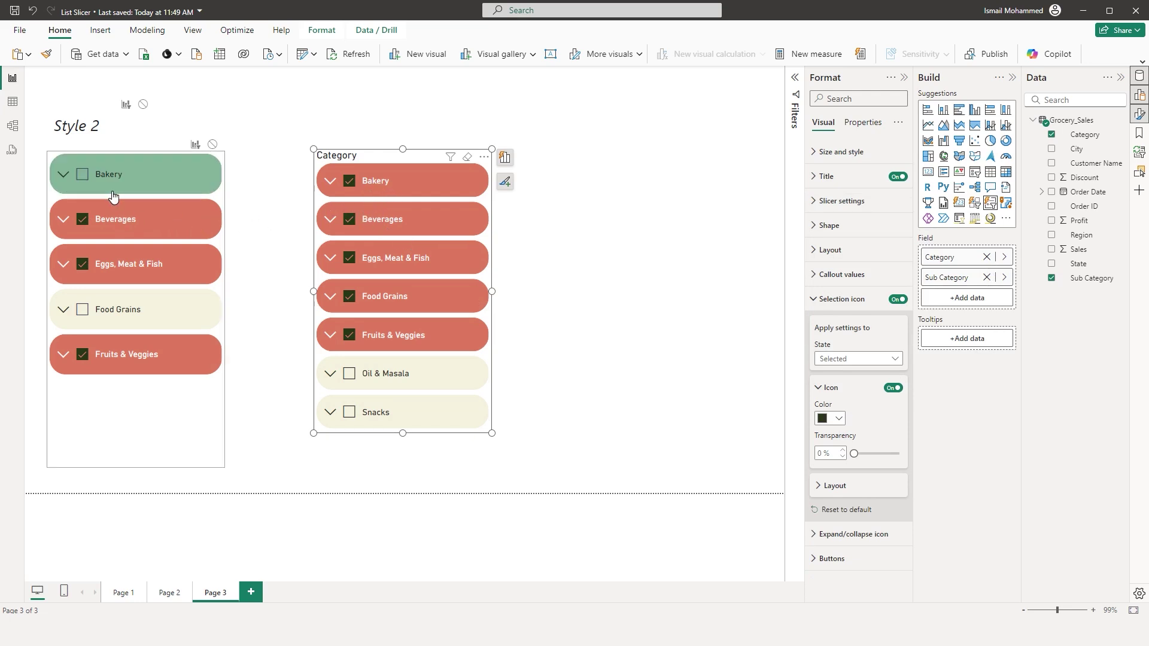
Expand and collapse Bakery, and set the expand/collapse icon color for the Selected state to black.
{"action": "left_click", "coordinate": [333, 186]}
{"action": "left_click", "coordinate": [333, 188]}
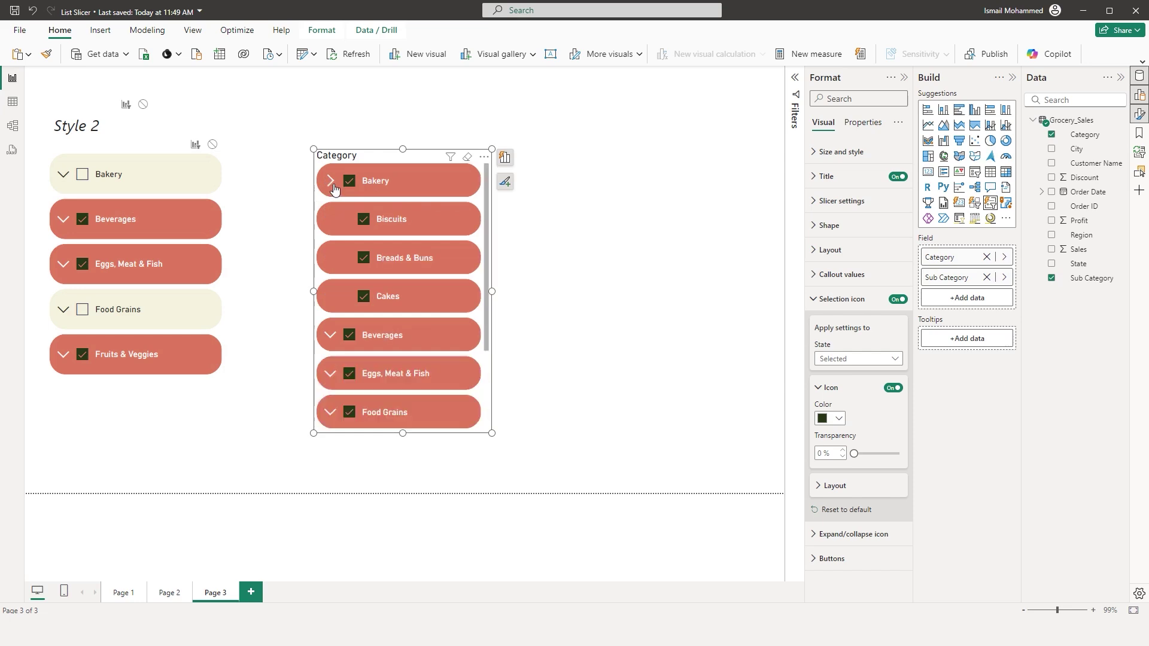
{"action": "left_click", "coordinate": [840, 298]}
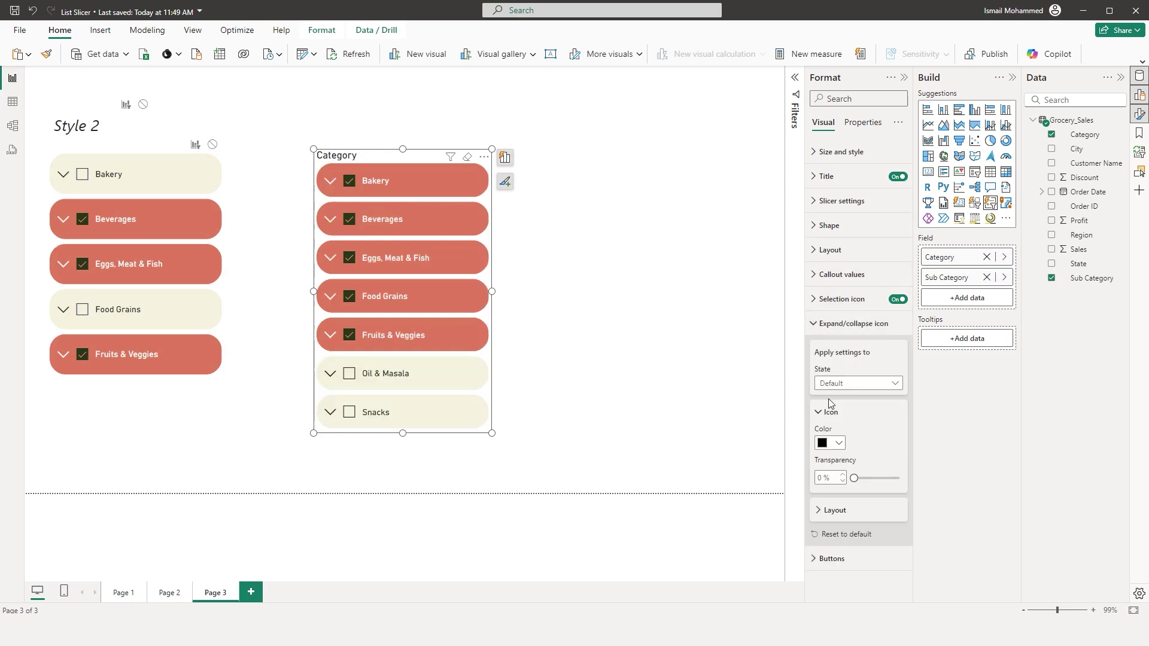
{"action": "left_click", "coordinate": [851, 383]}
{"action": "left_click", "coordinate": [843, 462]}
{"action": "left_click", "coordinate": [831, 443]}
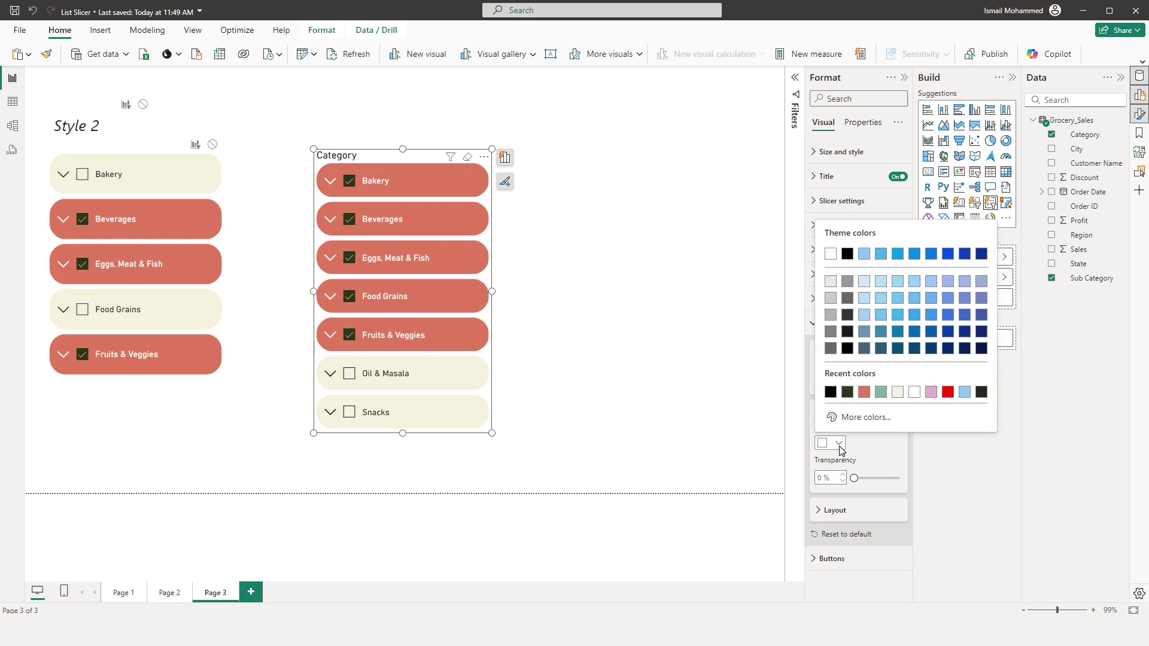
{"action": "left_click", "coordinate": [831, 391]}
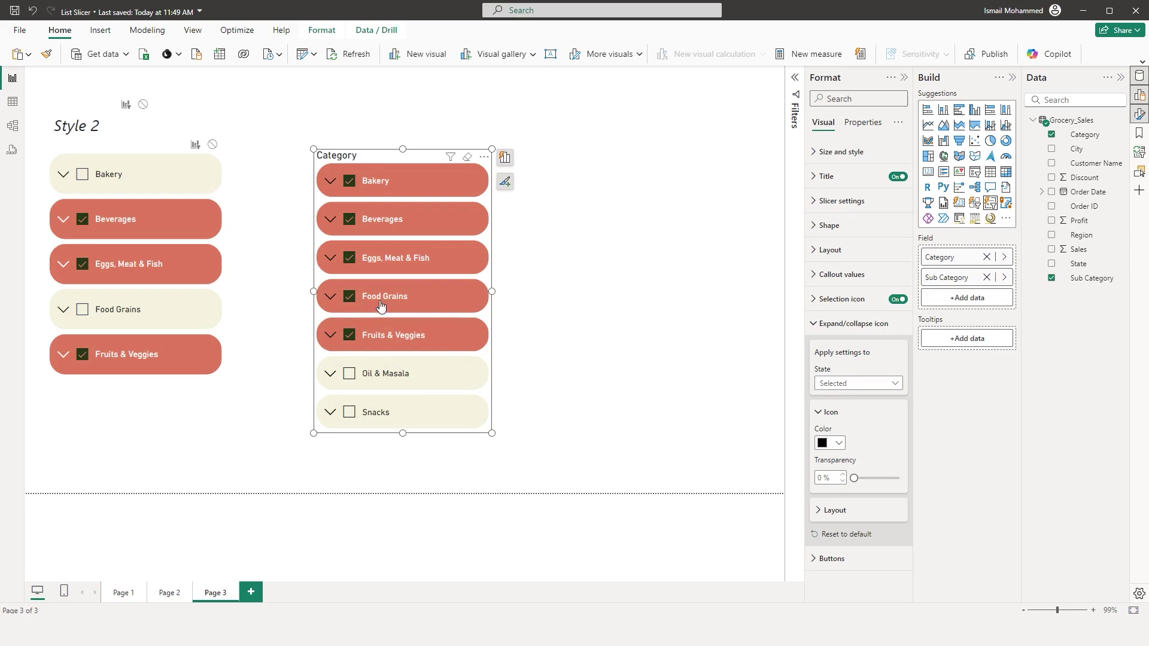
Expand Bakery in the new slicer and increase the indentation of the sub-category buttons.
{"action": "left_click", "coordinate": [331, 183]}
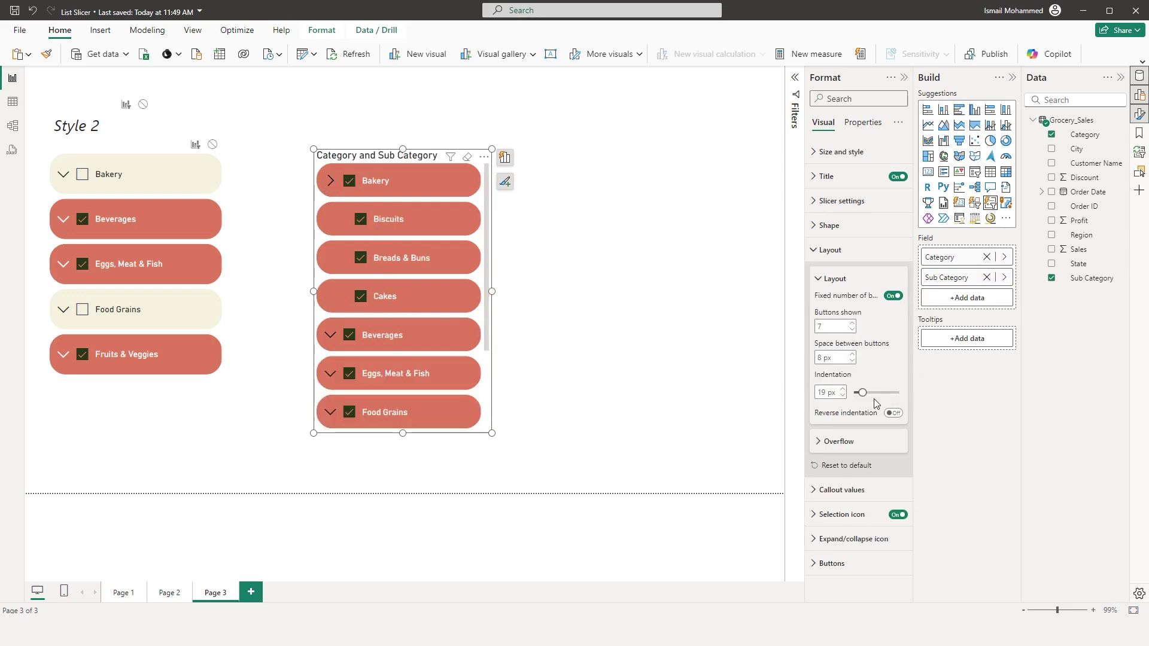
{"action": "left_click_drag", "start_coordinate": [862, 393], "coordinate": [879, 394]}
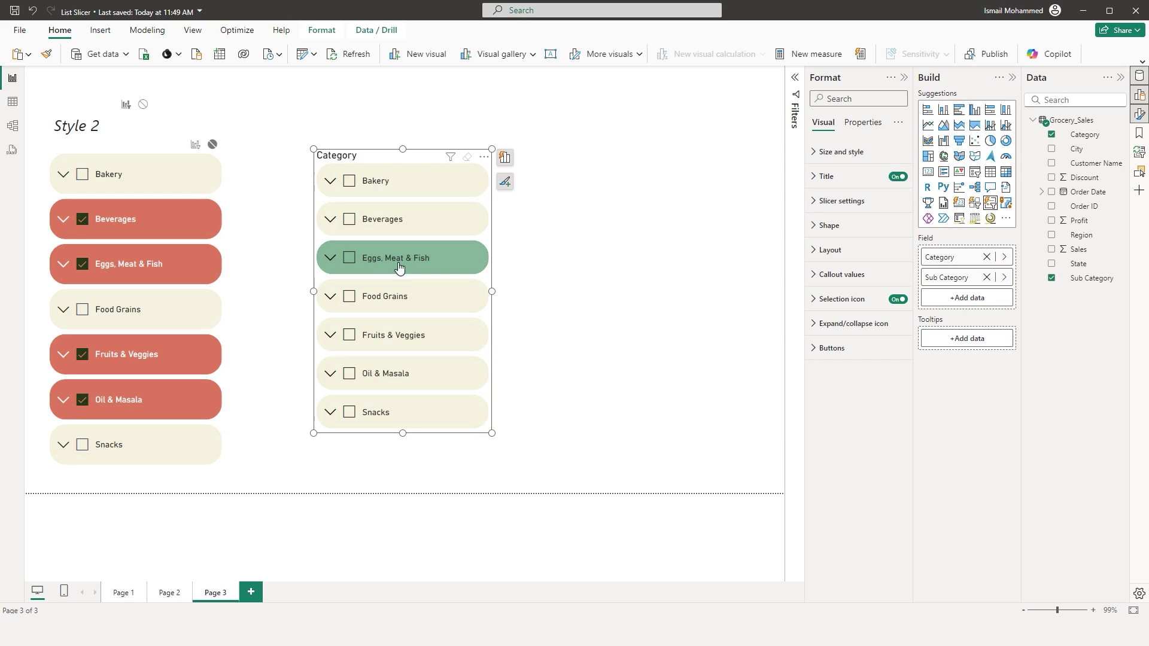
Expand Food Grains in the new slicer and select its Organic Staples and Dals & Pulses sub-categories.
{"action": "left_click", "coordinate": [333, 298]}
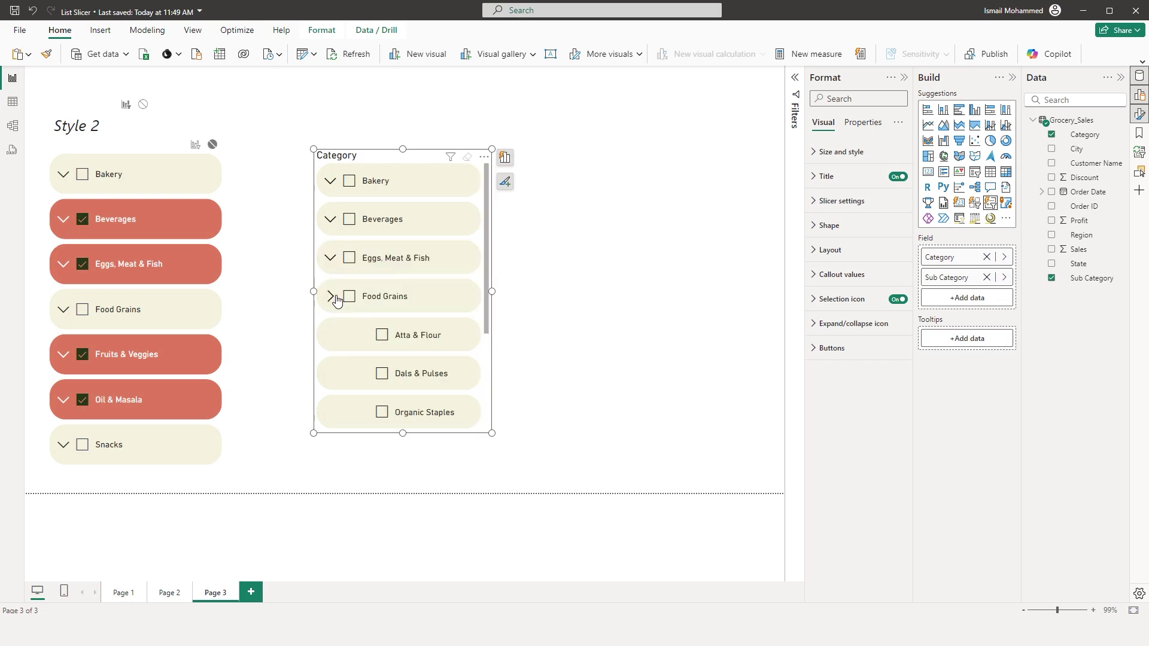
{"action": "left_click_drag", "start_coordinate": [487, 267], "coordinate": [484, 315]}
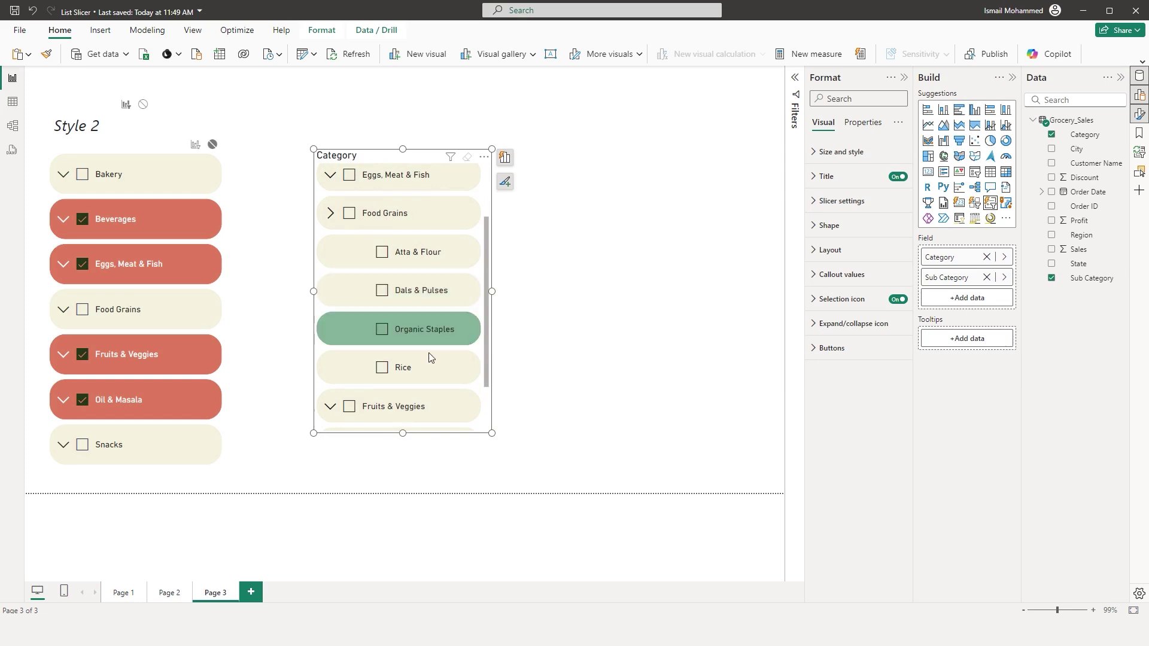
{"action": "left_click", "coordinate": [387, 343]}
{"action": "left_click", "coordinate": [386, 306]}
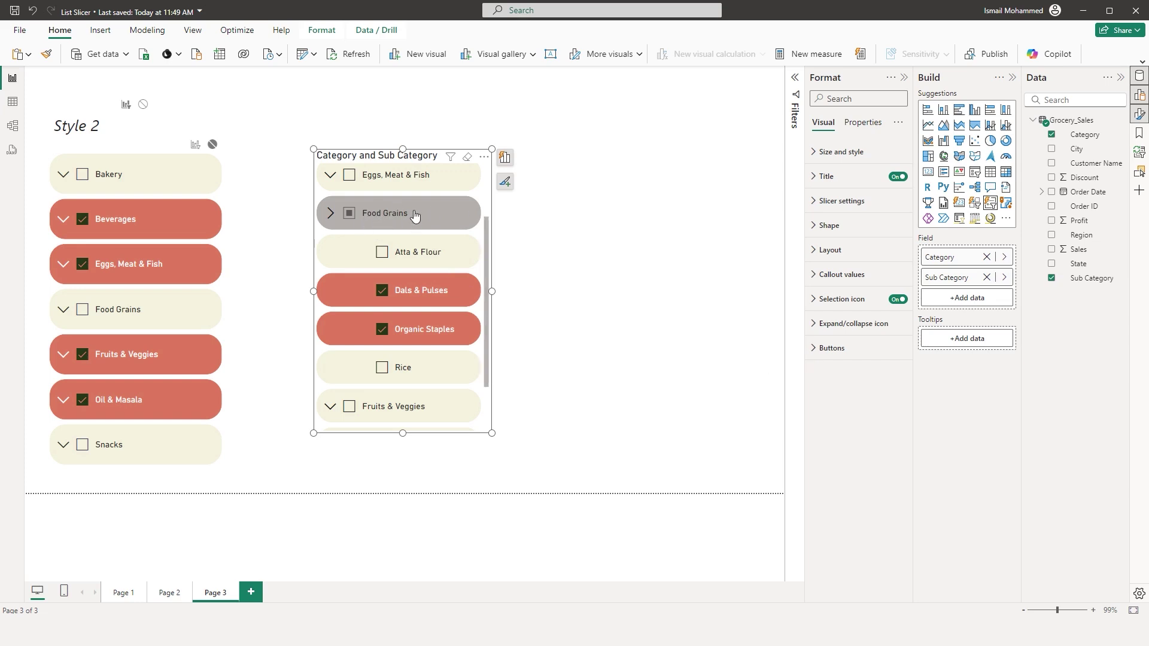
Set the fill color of the new slicer's Mixed-state buttons to light blue.
{"action": "left_click", "coordinate": [829, 349]}
{"action": "scroll", "coordinate": [862, 269], "scroll_direction": "down", "scroll_amount": 3}
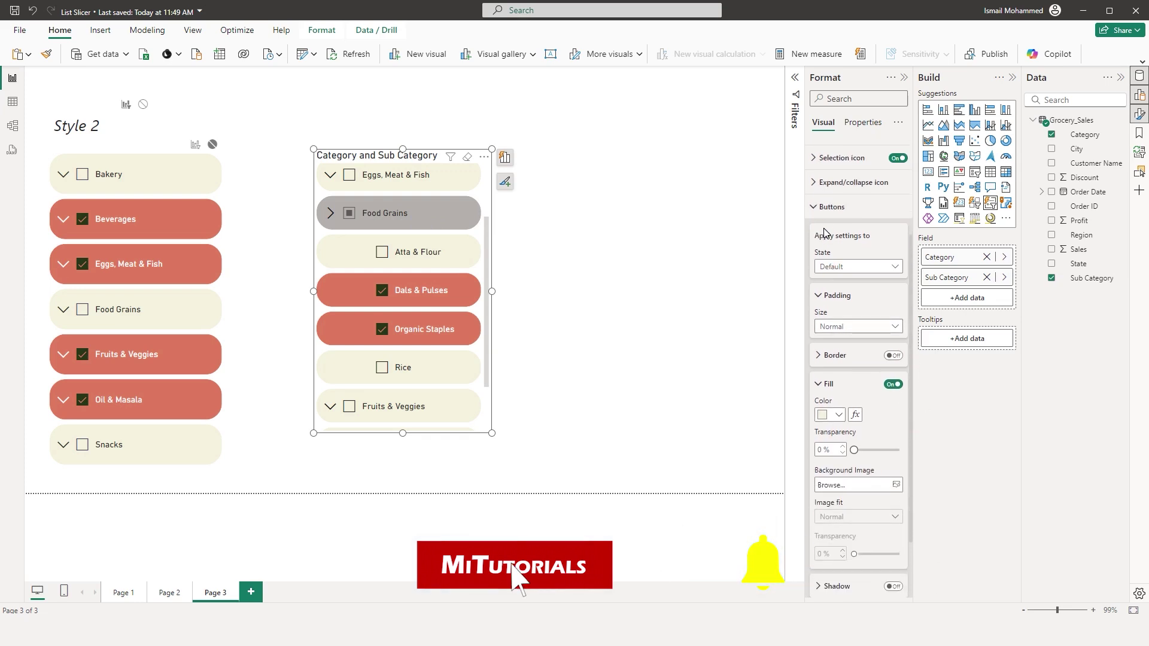
{"action": "left_click", "coordinate": [850, 267]}
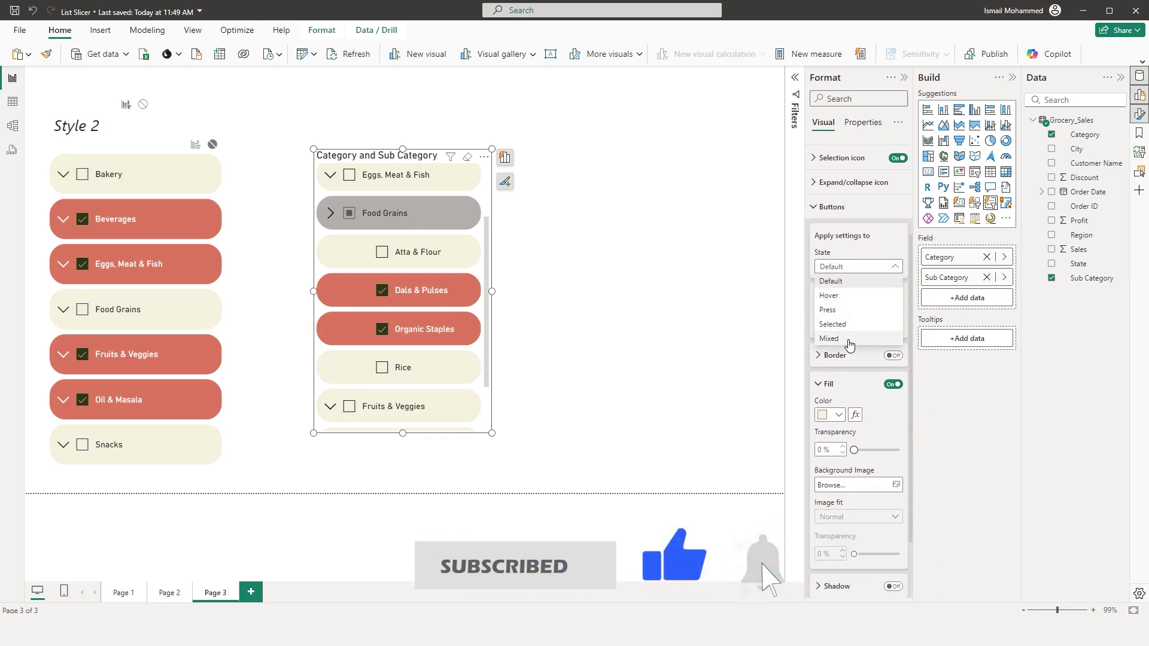
{"action": "key", "text": "Escape"}
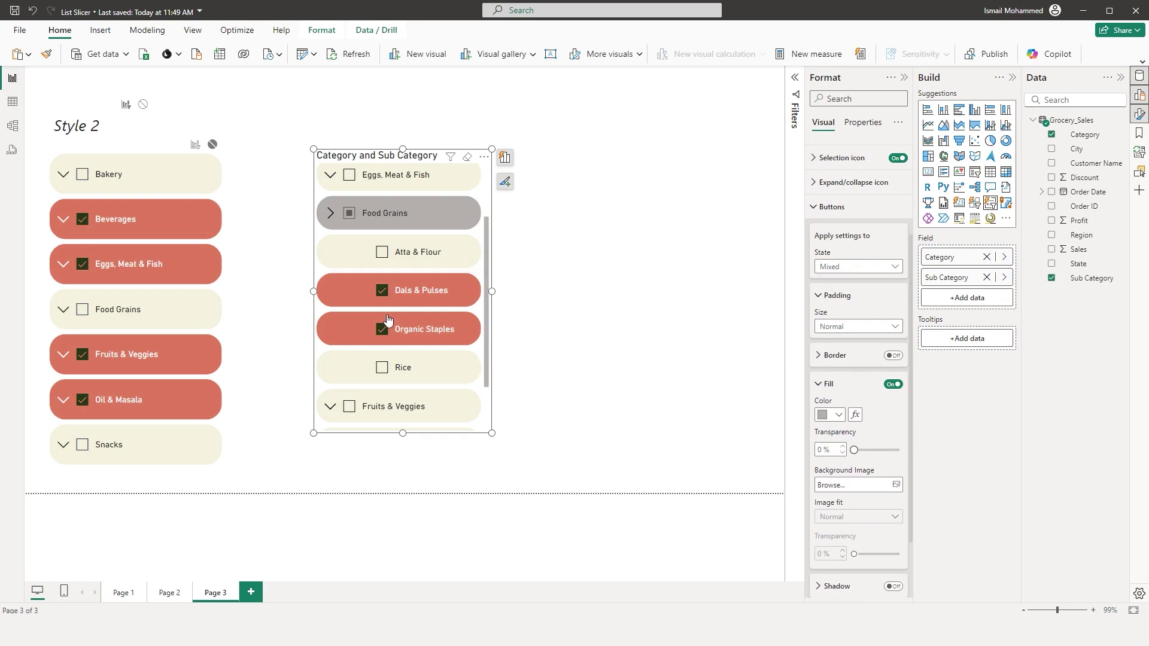
{"action": "left_click", "coordinate": [837, 415]}
{"action": "left_click", "coordinate": [865, 226]}
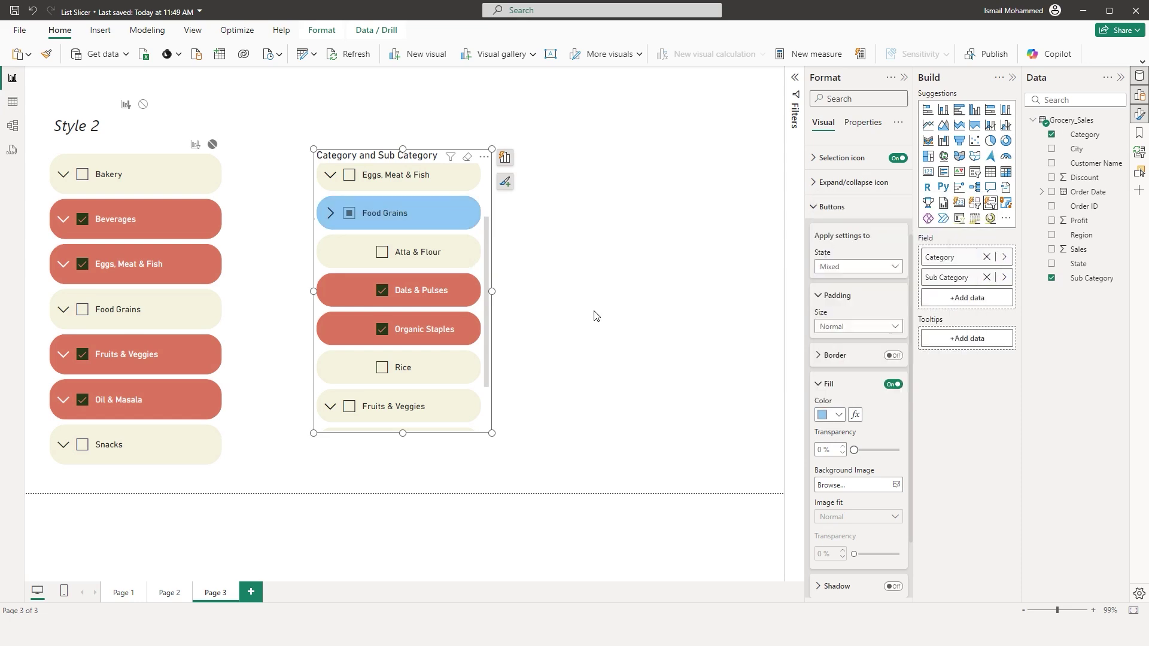
Add Atta & Flour and Rice to the Food Grains selection, and collapse the Food Grains category.
{"action": "left_click", "coordinate": [382, 252]}
{"action": "left_click", "coordinate": [382, 367]}
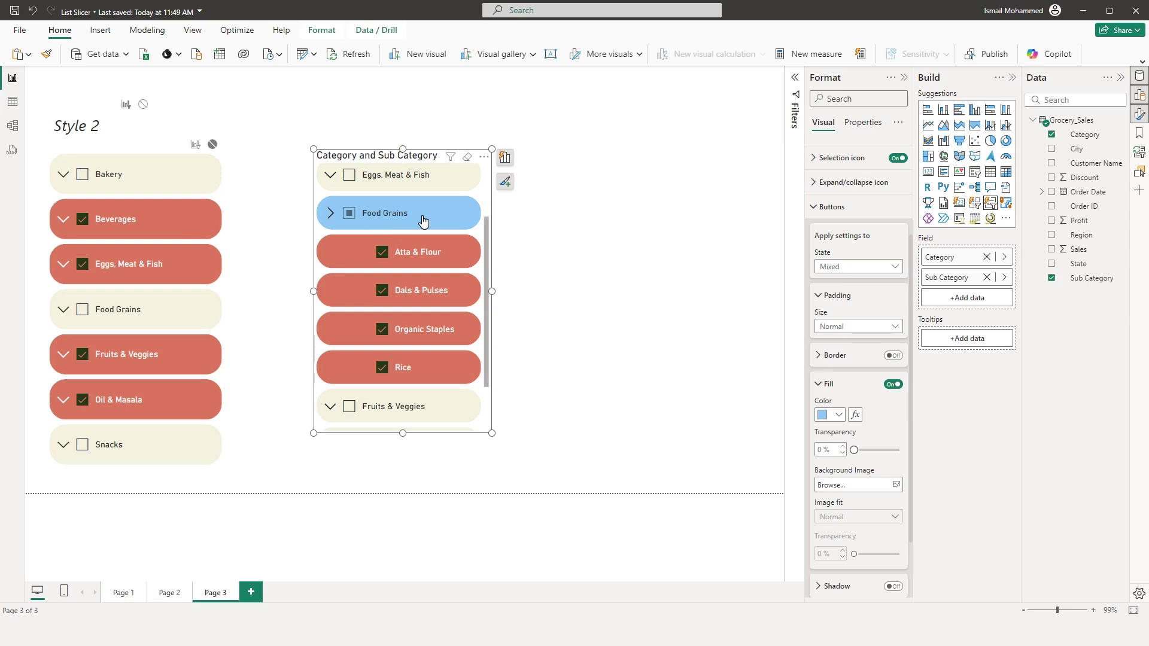
{"action": "left_click", "coordinate": [331, 213]}
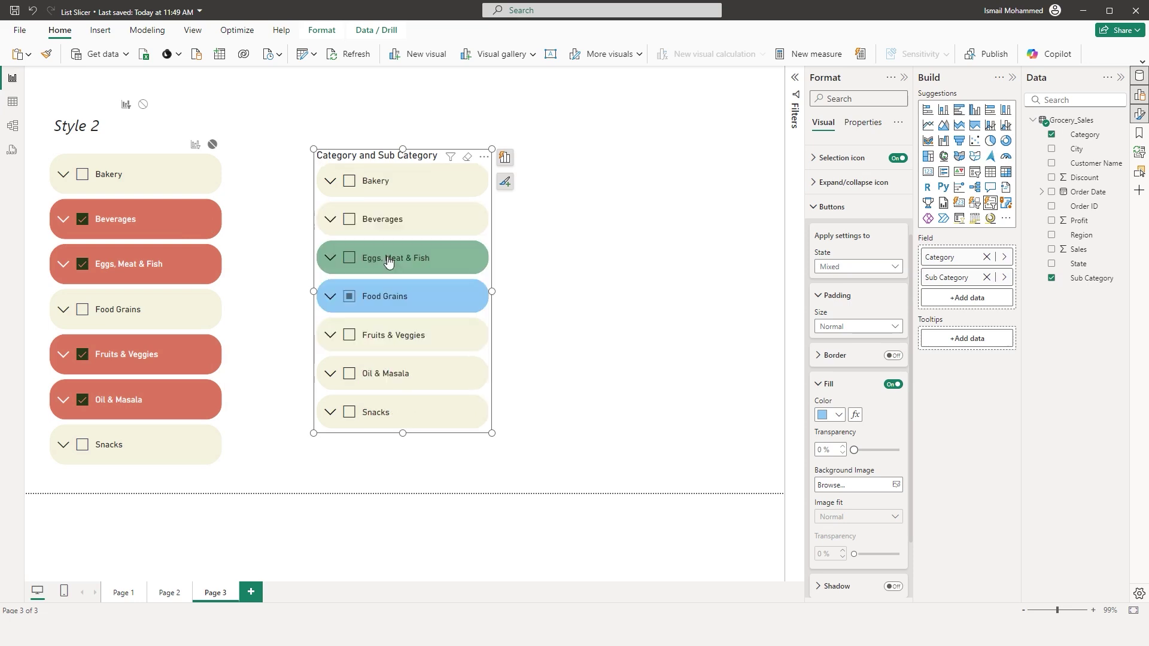